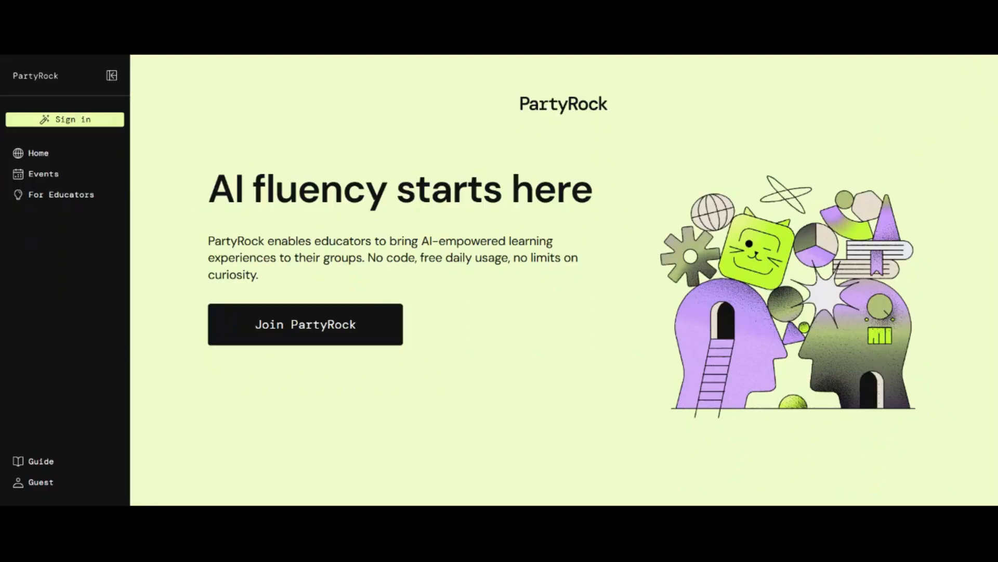
# - Sign in to PartyRock with Google, using the first listed Google account
pyautogui.click(83, 121)
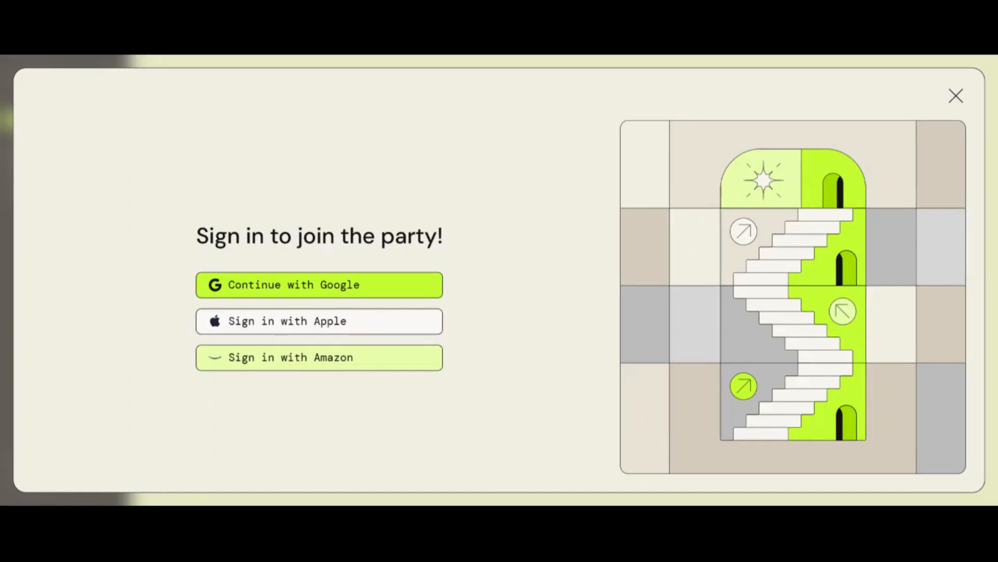
pyautogui.click(337, 286)
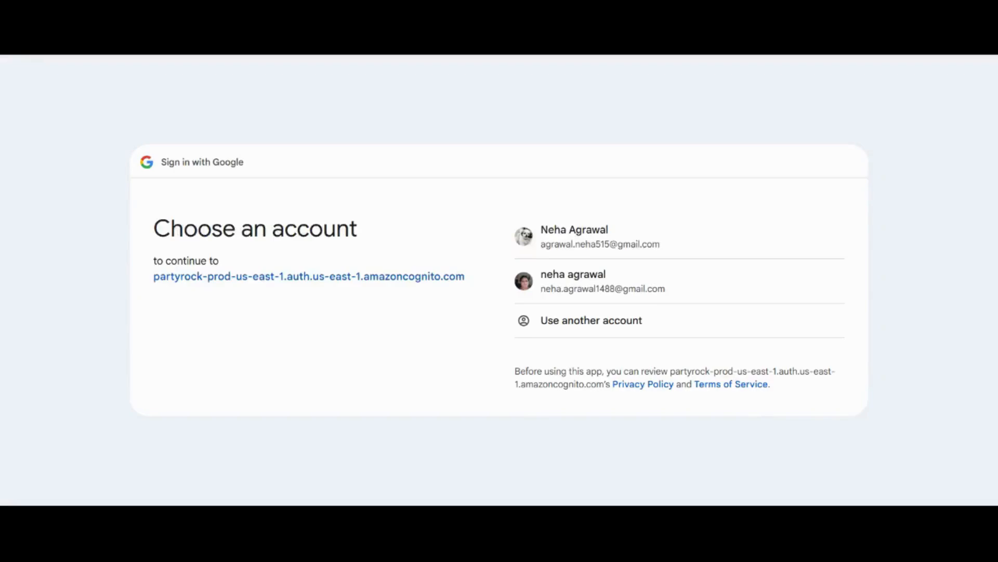
pyautogui.click(524, 215)
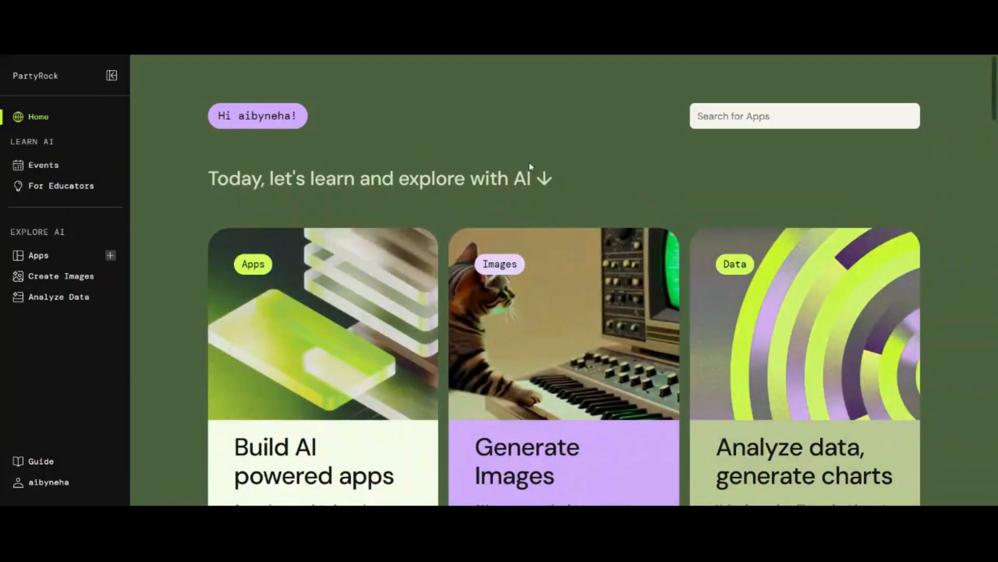
# - Start a new app from the Generate app button to reach the app builder
pyautogui.moveTo(994, 98); pyautogui.dragTo(994, 106)
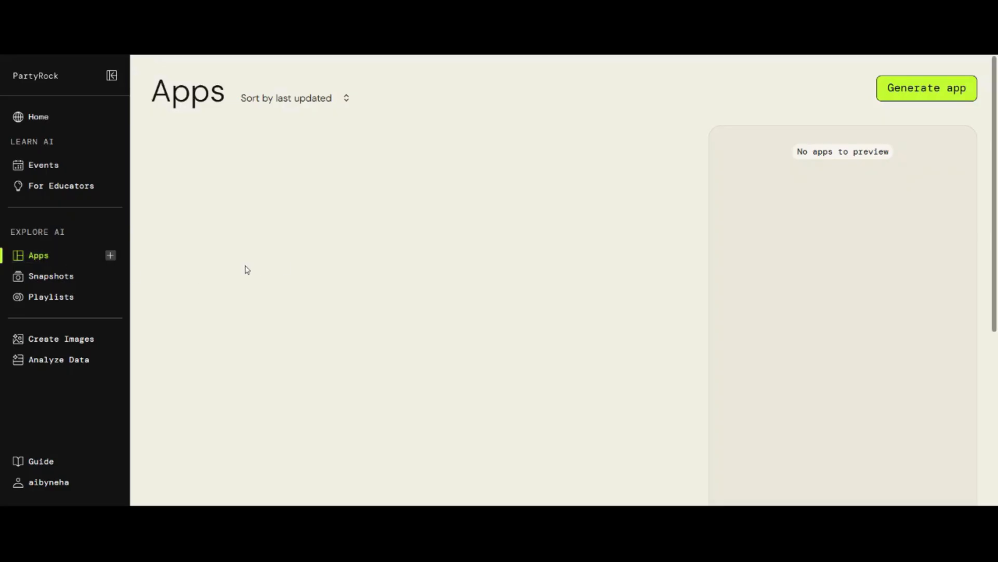
pyautogui.click(924, 94)
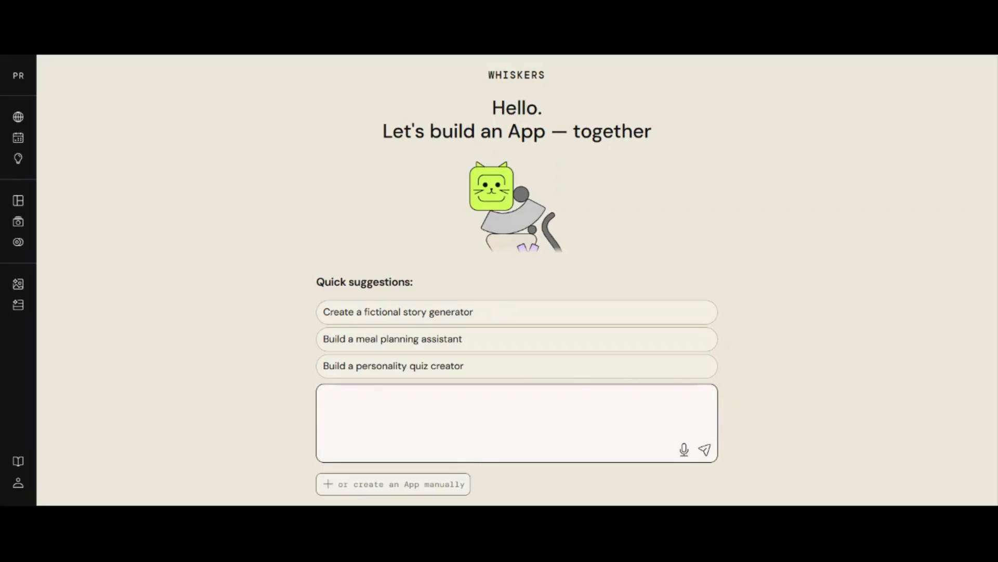
# - Submit the prompt 'Create a Resume Builder' to have Whiskers build the resume app
pyautogui.write('Create a Resume Builder')
pyautogui.moveTo(435, 398); pyautogui.dragTo(317, 393)
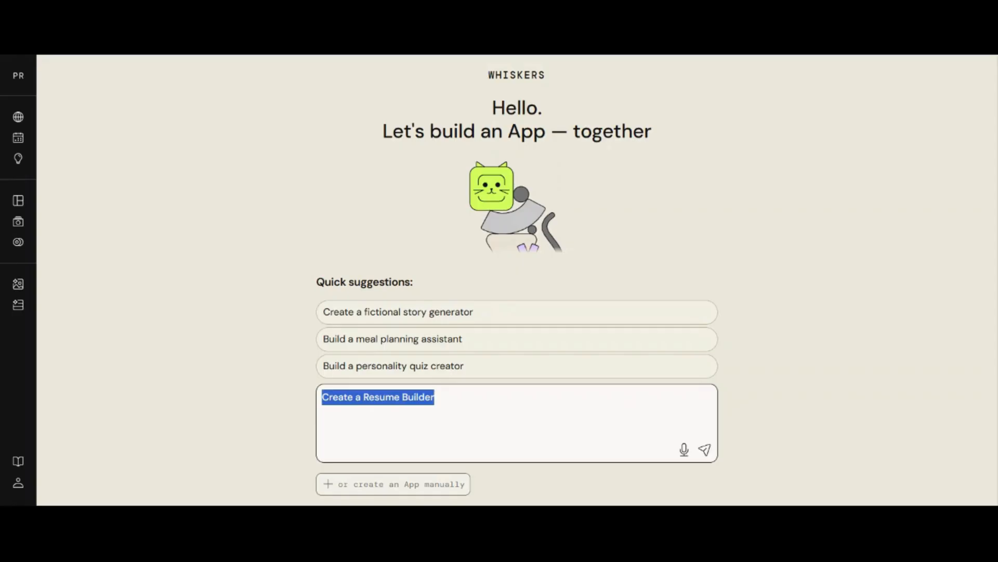
pyautogui.click(705, 449)
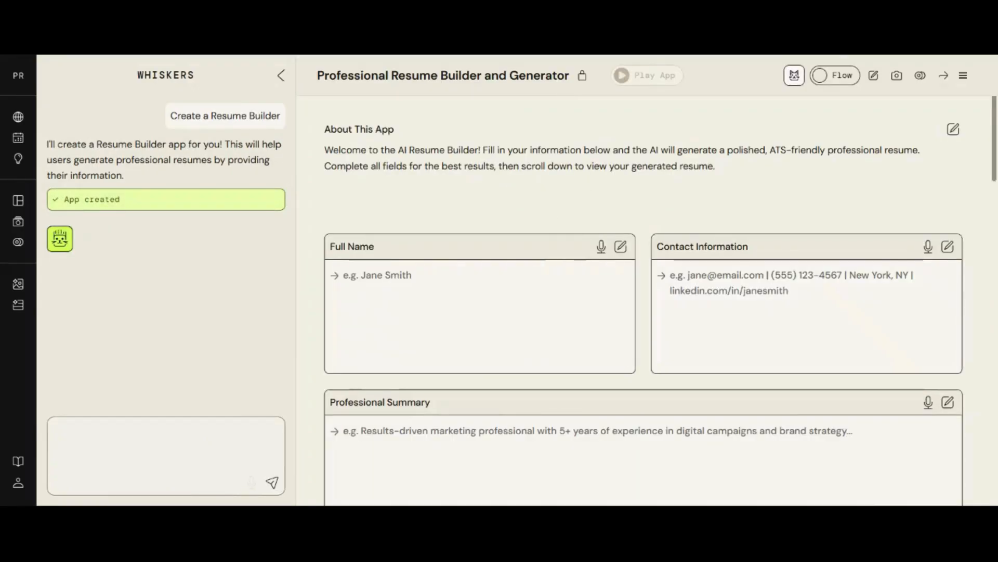
pyautogui.moveTo(323, 127); pyautogui.dragTo(694, 169)
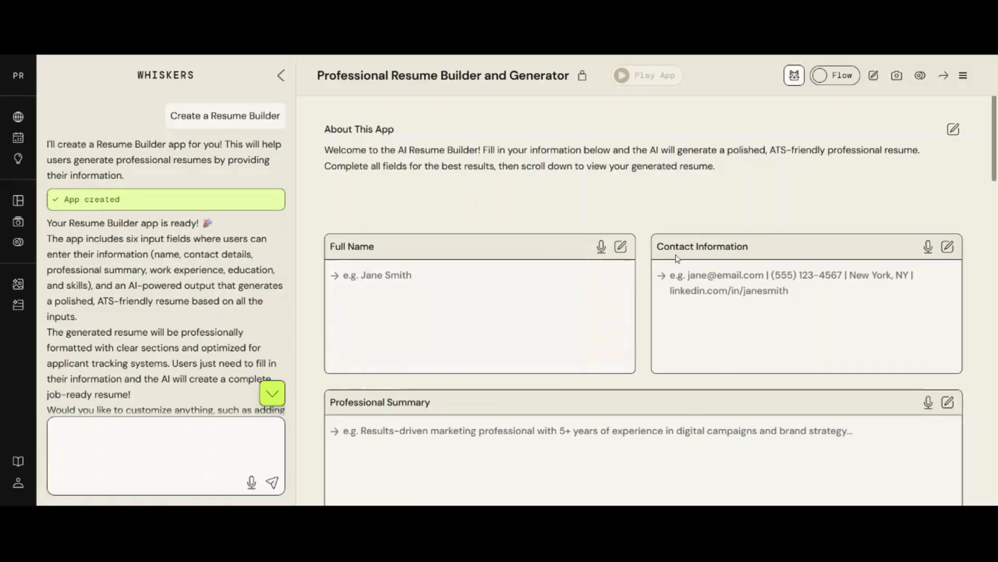
pyautogui.scroll(-5, 677, 259)
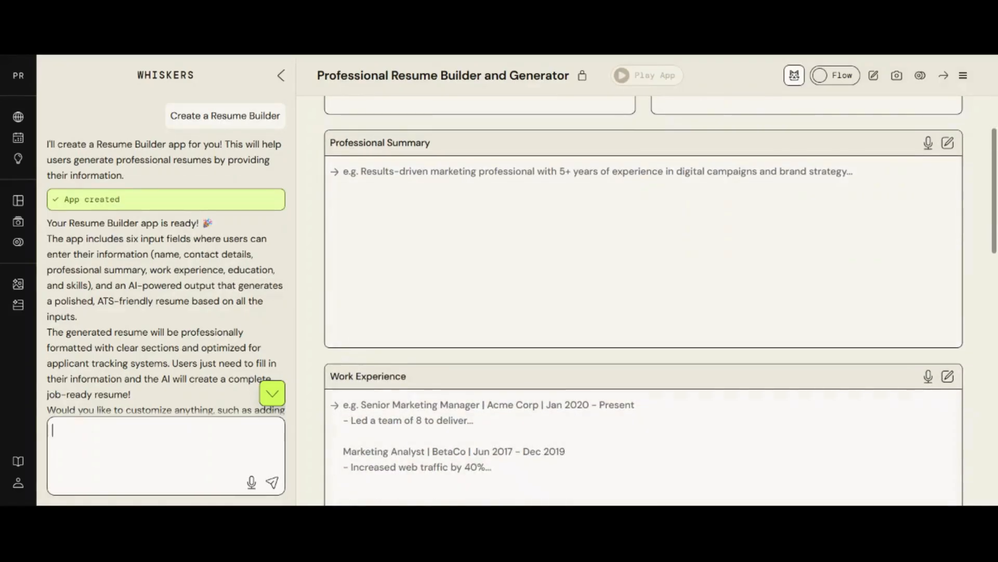
pyautogui.scroll(-6, 644, 300)
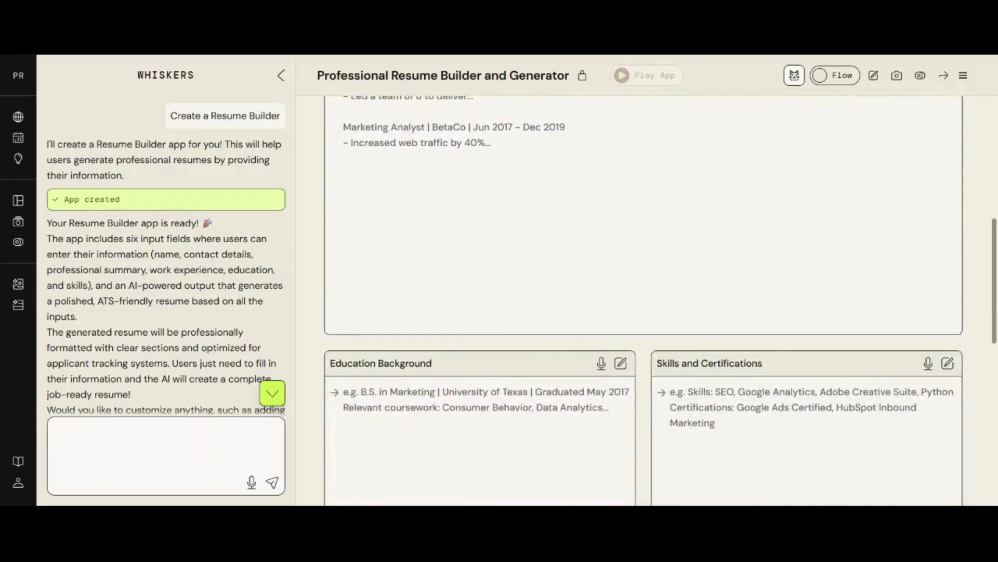
pyautogui.scroll(-6, 714, 388)
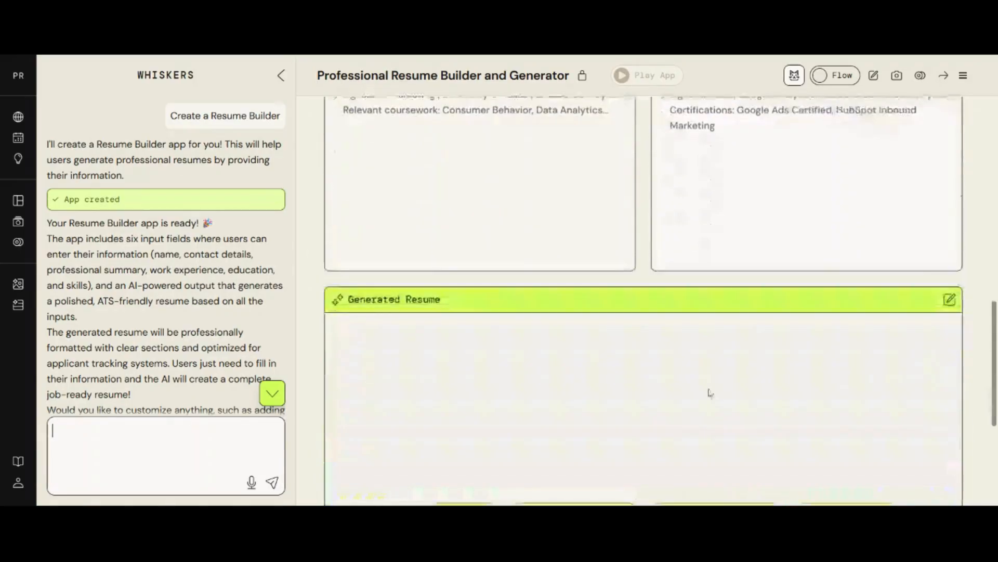
pyautogui.scroll(-4, 432, 303)
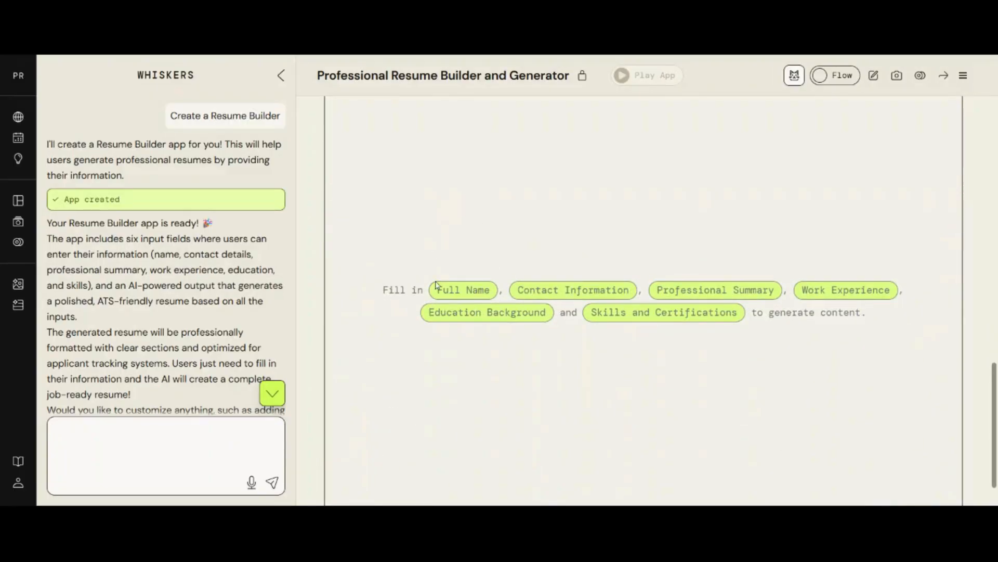
pyautogui.scroll(8, 595, 281)
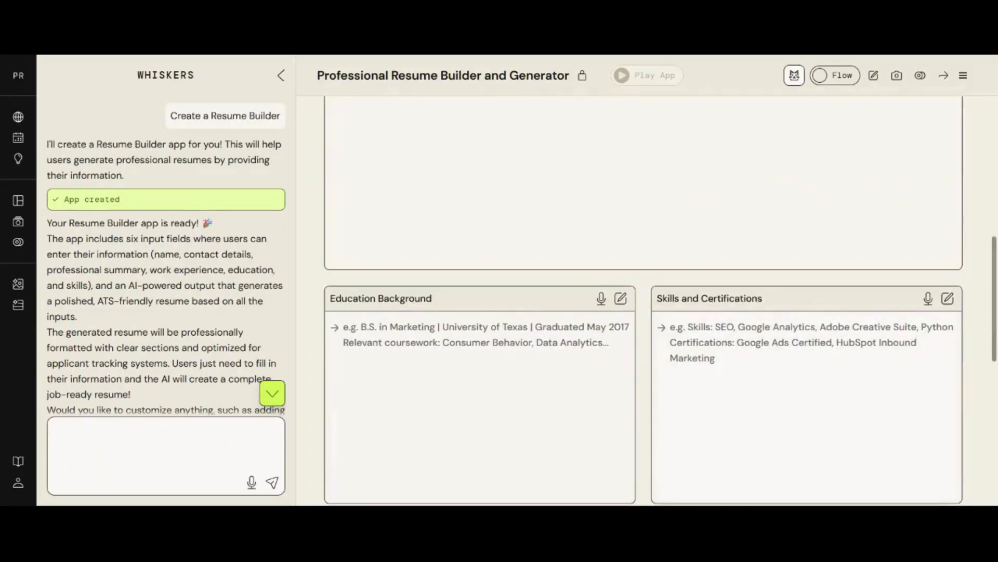
pyautogui.scroll(10, 557, 241)
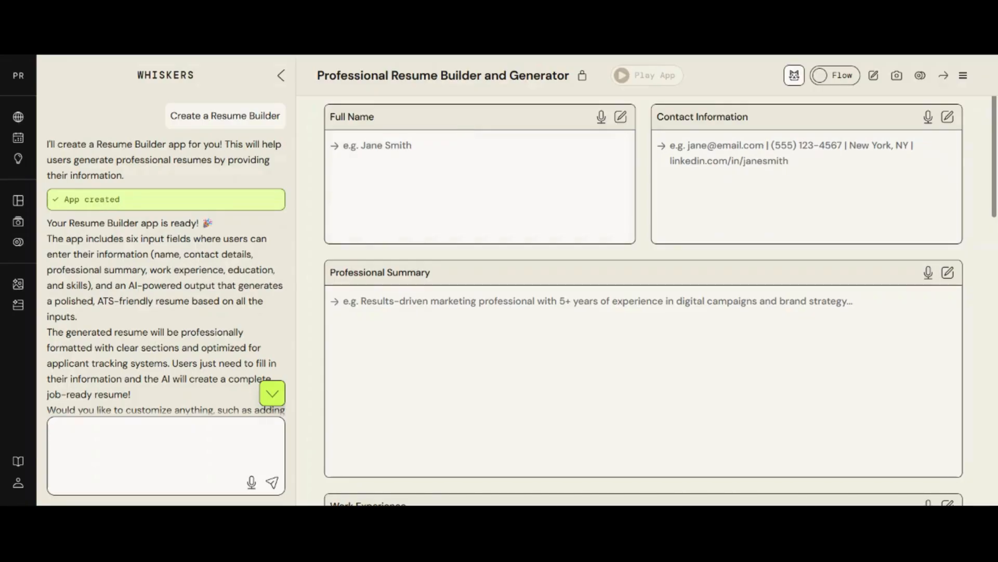
# - Enter the candidate's full name and their e-mail, phone and city contact line
pyautogui.click(406, 156)
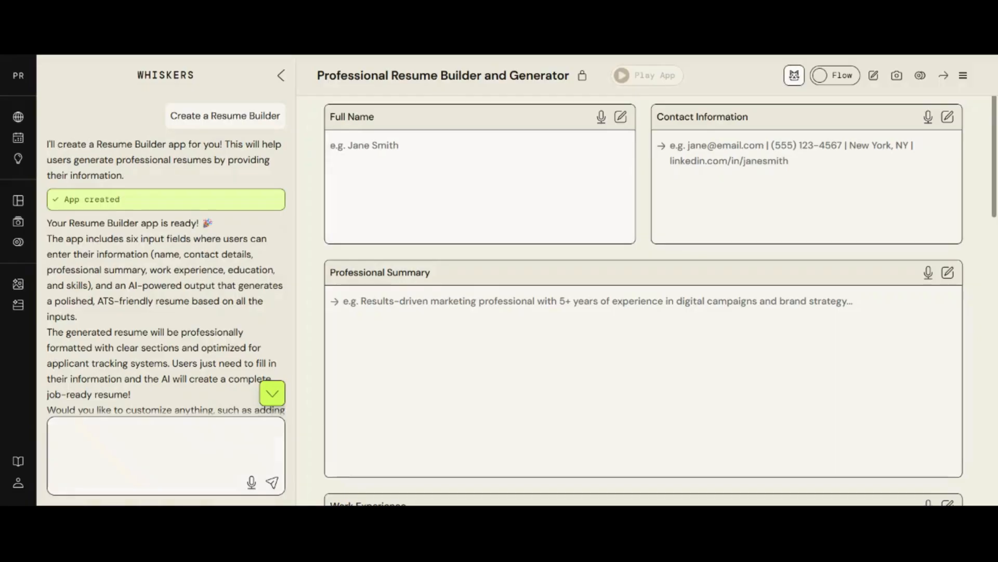
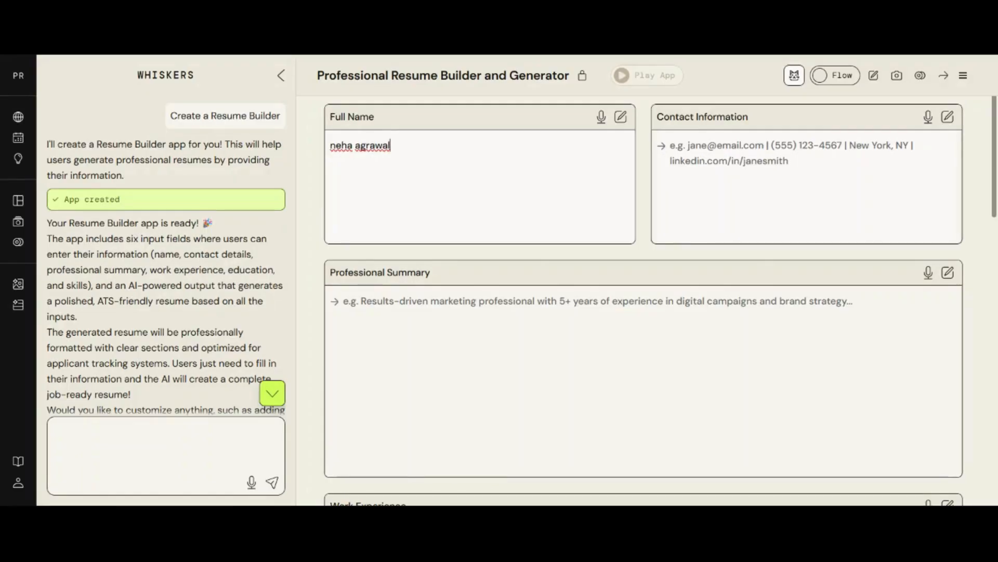
pyautogui.click(806, 177)
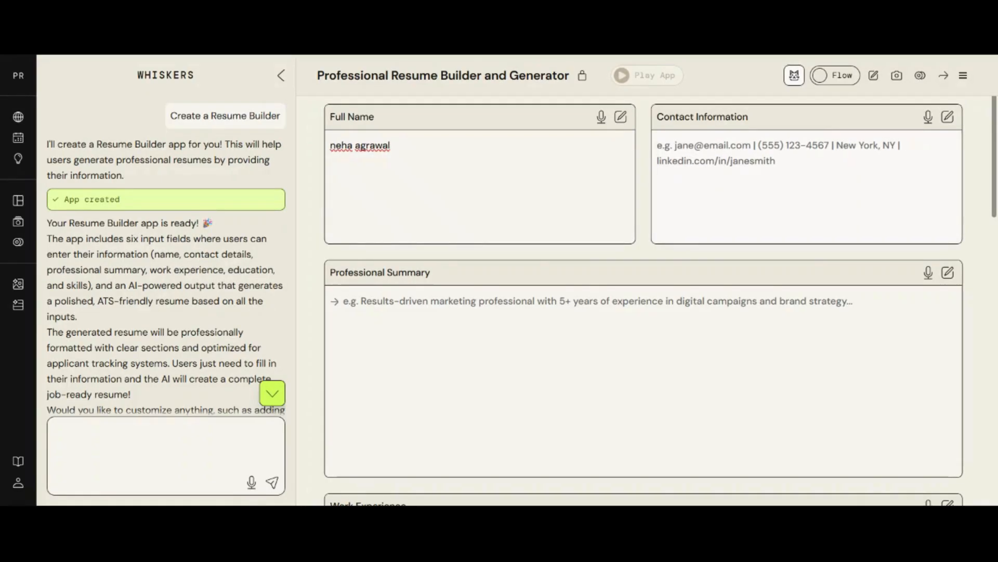
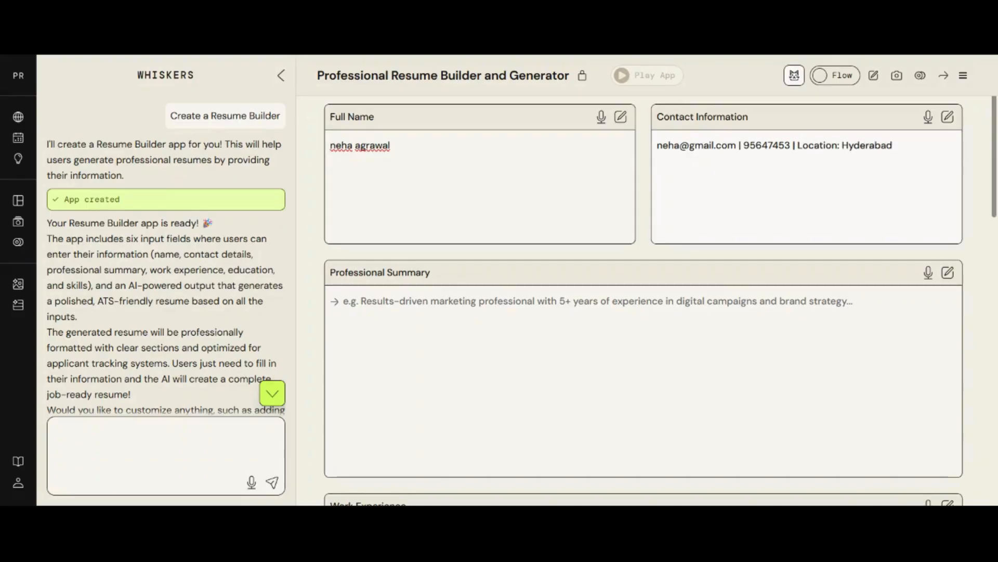
# - Paste the professional summary paragraph and the two work history lines
pyautogui.click(527, 301)
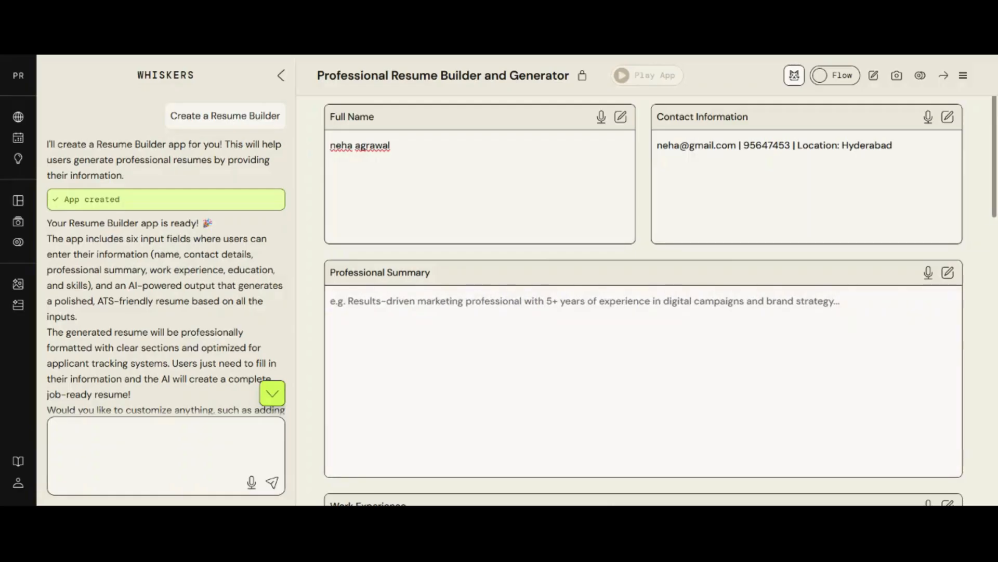
pyautogui.write('With over 10 years of experience in the IT industry, I have built expertise in full-stack application development and cloud technologies. My technical skills include AWS, React.js, Python, Node.js, SQL, HTML, and CSS, with a strong focus on designing scalable, secure, and cost-effective cloud solutions.')
pyautogui.scroll(-5, 644, 333)
pyautogui.click(331, 275)
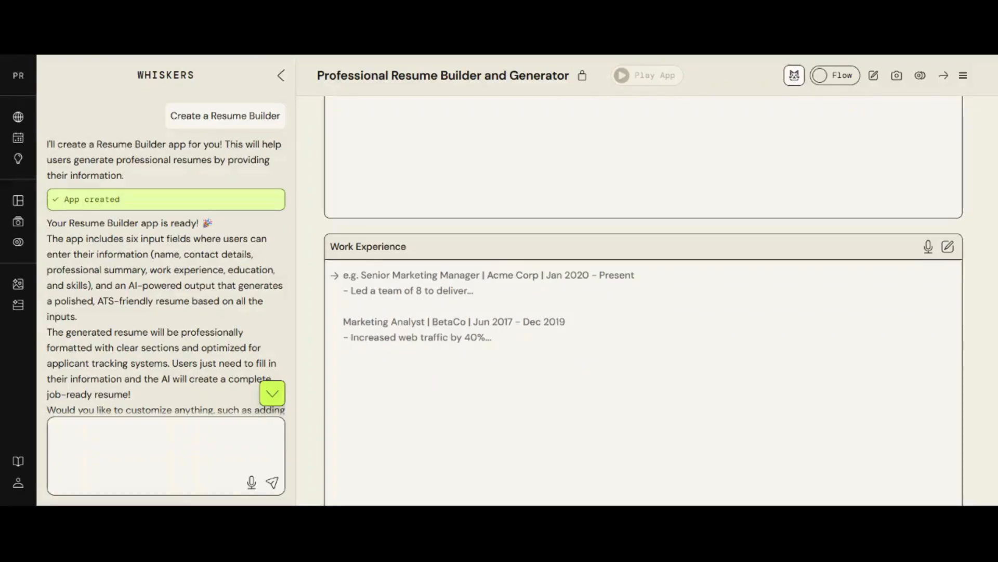
pyautogui.click(331, 276)
pyautogui.write('tcs - 2012- 2019 Dell - 2019 to present')
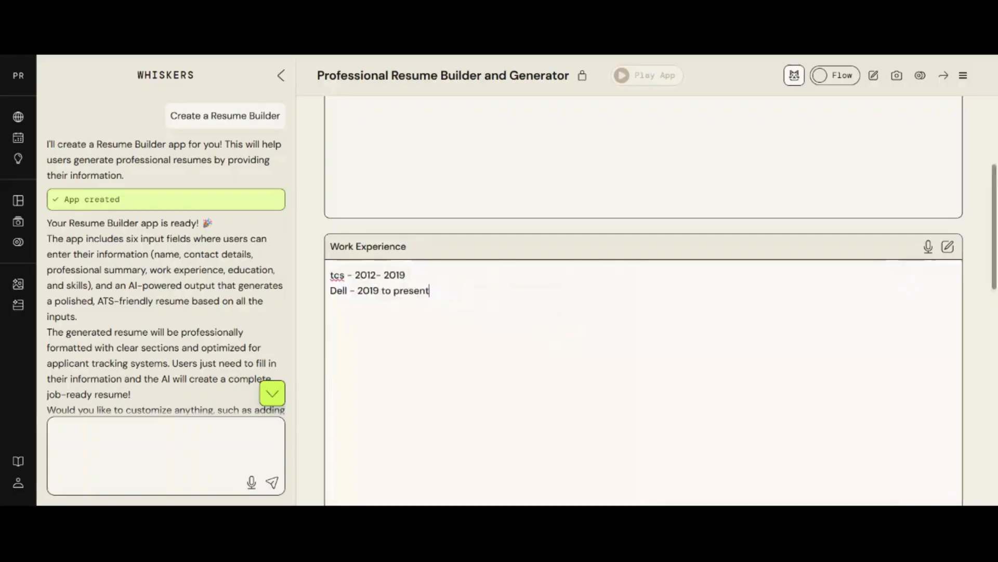
# - Fill education (BCA 2009, MSc 2011) and skills HTML, CSS, React.js, Python, Node.js, SQL, AWS
pyautogui.scroll(-6, 480, 338)
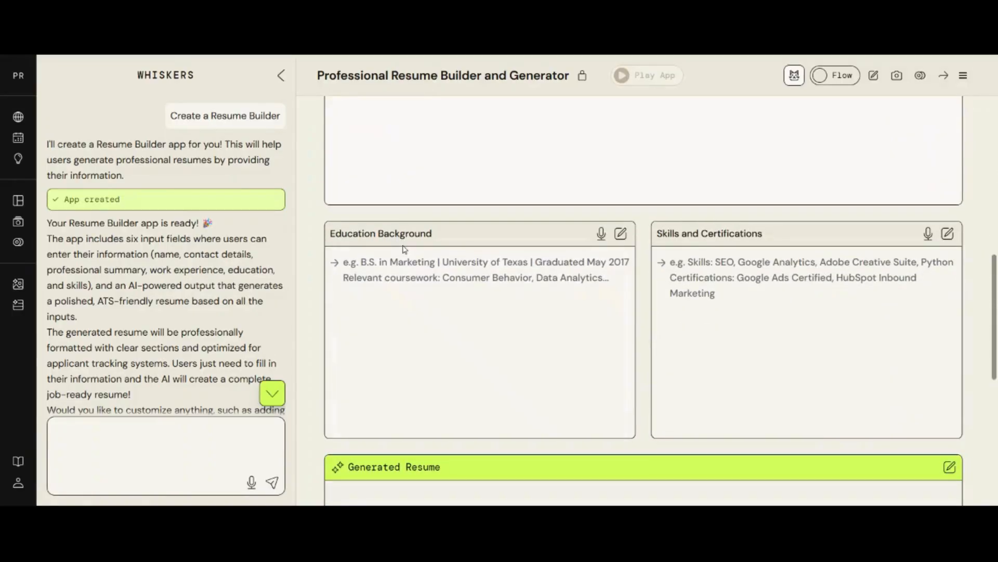
pyautogui.click(405, 254)
pyautogui.hotkey('alt', 'Tab')
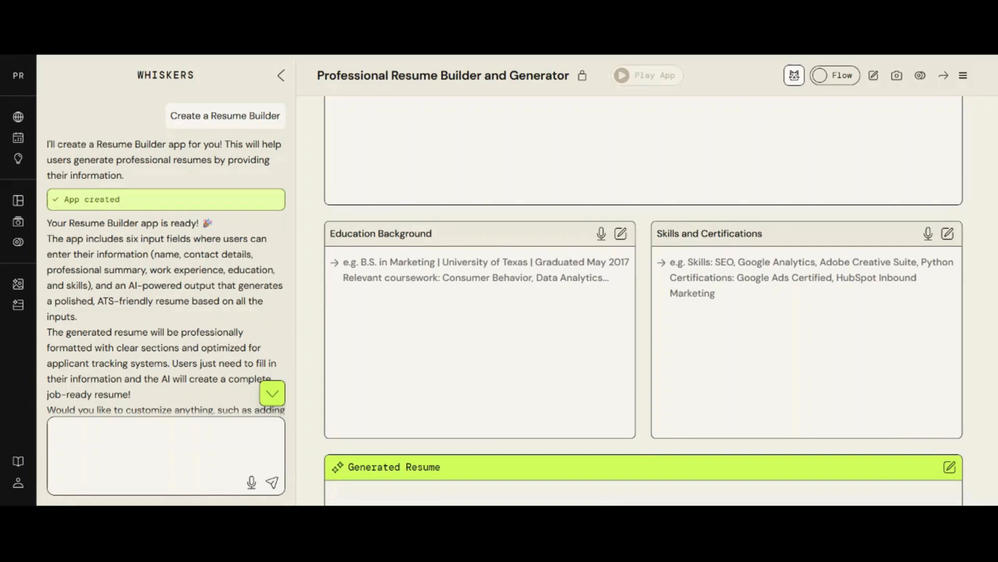
pyautogui.hotkey('alt', 'Tab')
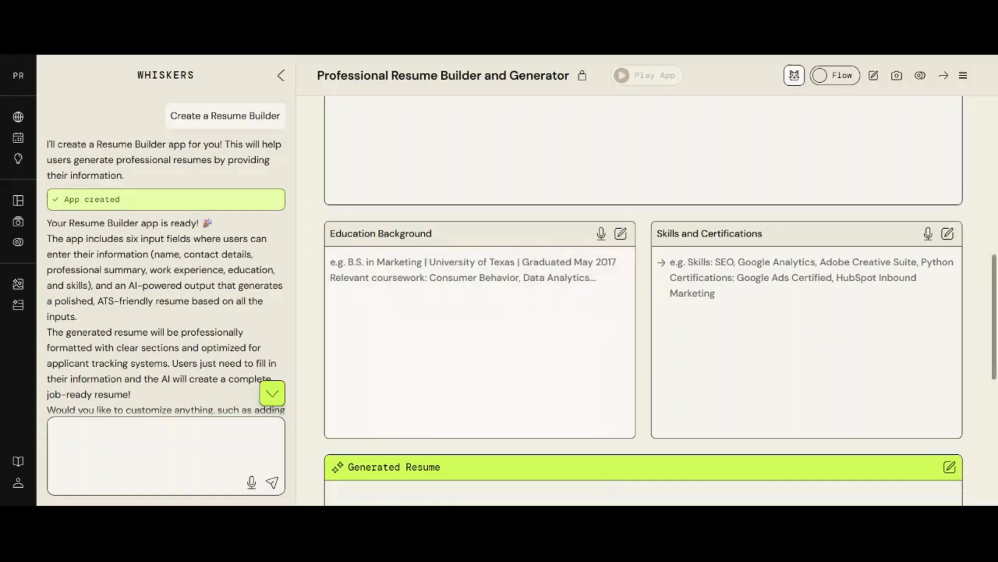
pyautogui.write('BCA  makhanlal chaturvedy university,2009 Msc from computers, makhanlal chaturvedy university, 2011')
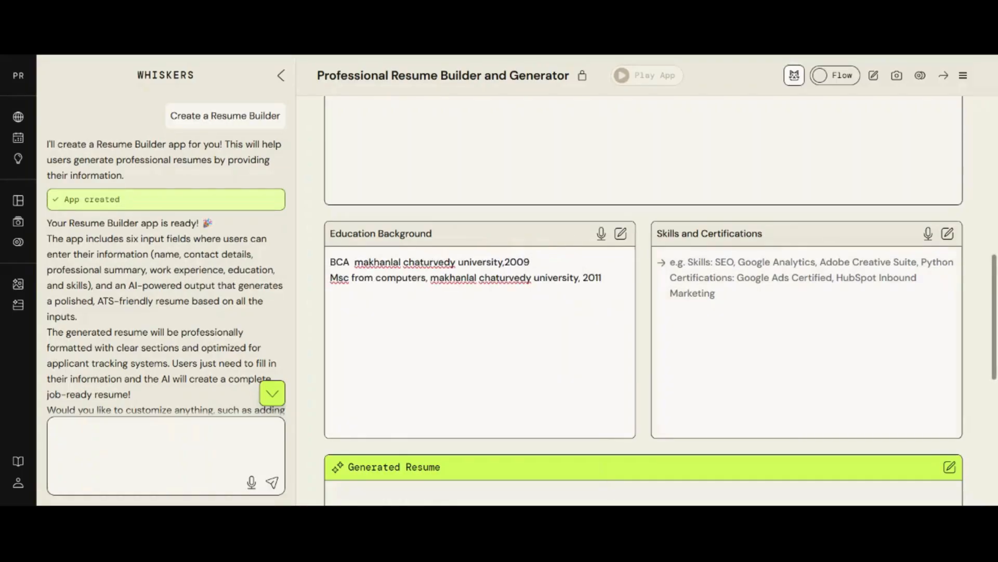
pyautogui.click(780, 301)
pyautogui.hotkey('alt', 'Tab')
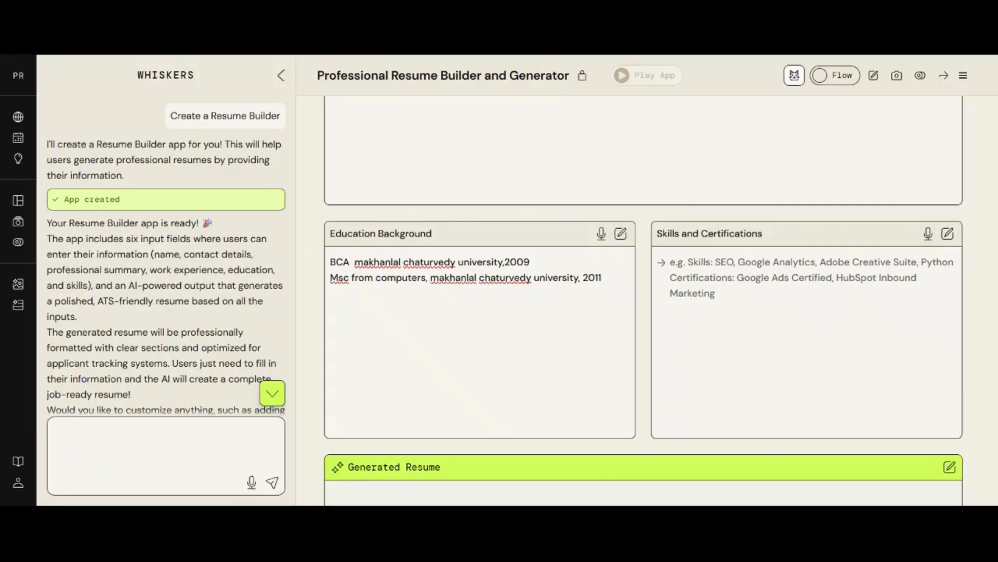
pyautogui.hotkey('alt', 'Tab')
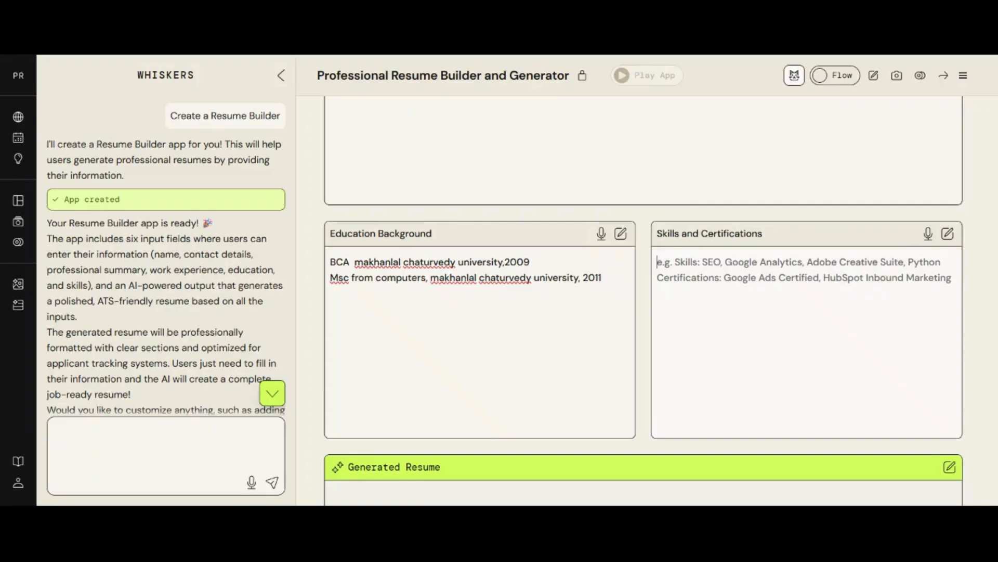
pyautogui.write('HTML, CSS, React.js, Python, Node.js, SQL, and AWS.')
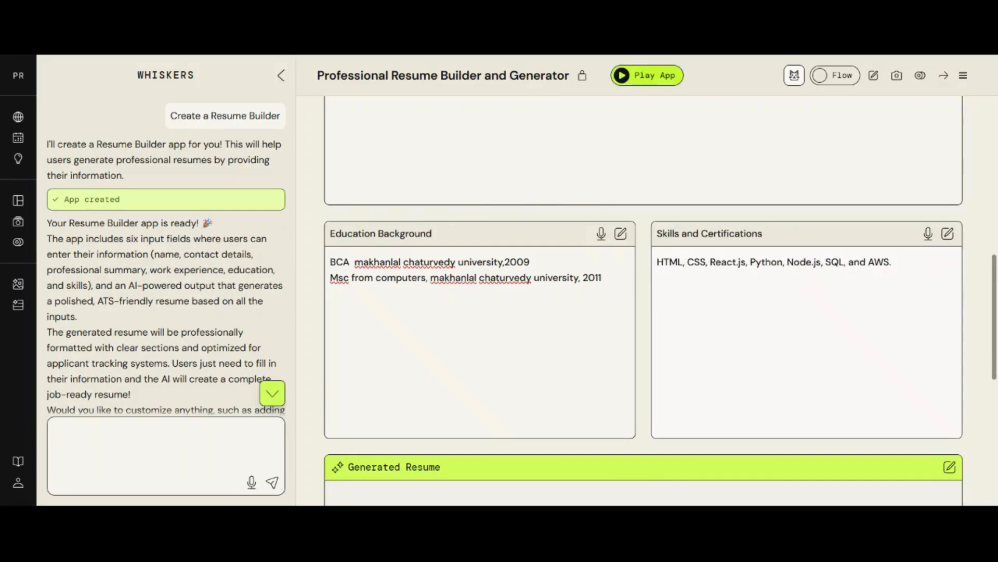
# - Run the app so the Generated Resume widget produces the formatted resume
pyautogui.scroll(-5, 843, 365)
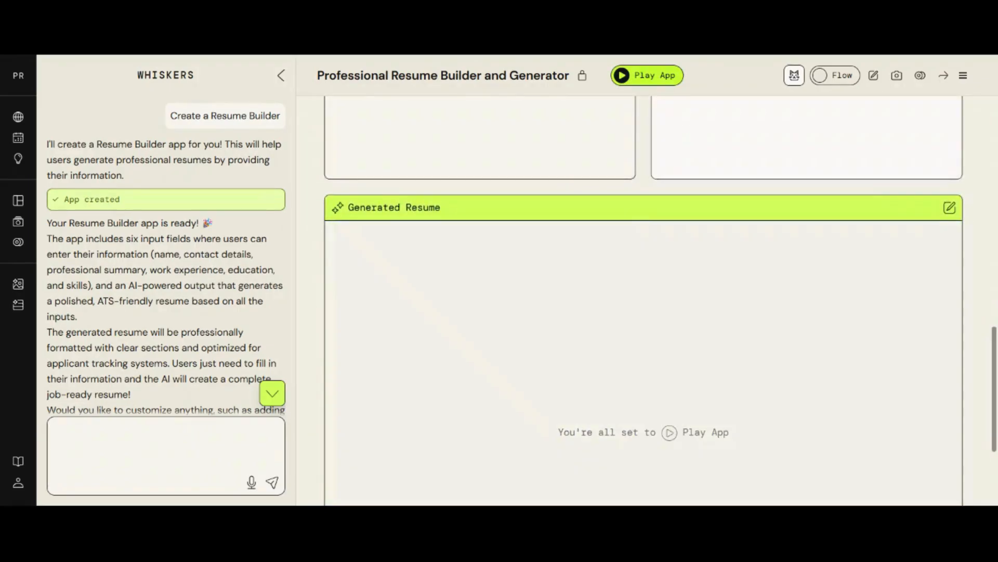
pyautogui.scroll(-1, 577, 364)
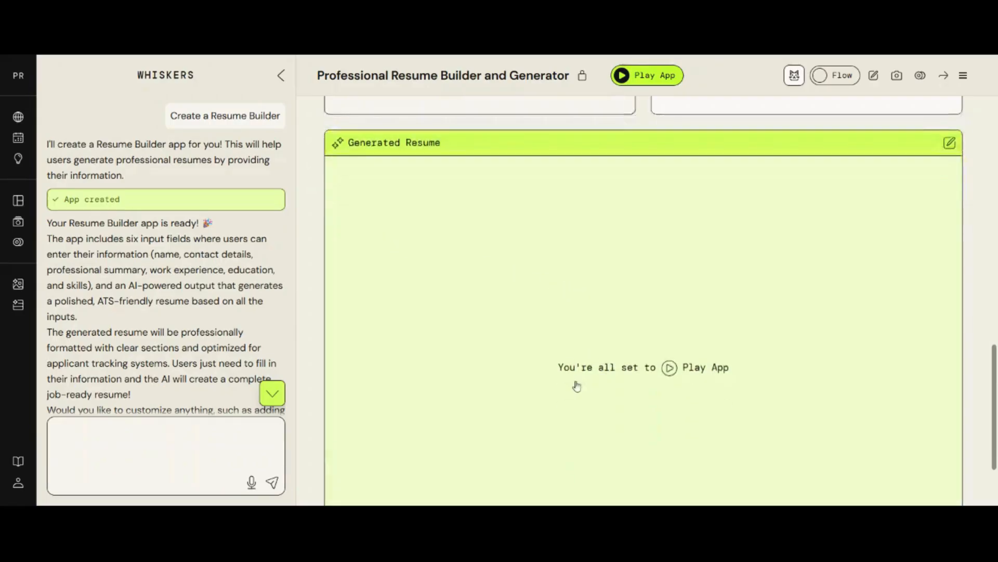
pyautogui.click(670, 368)
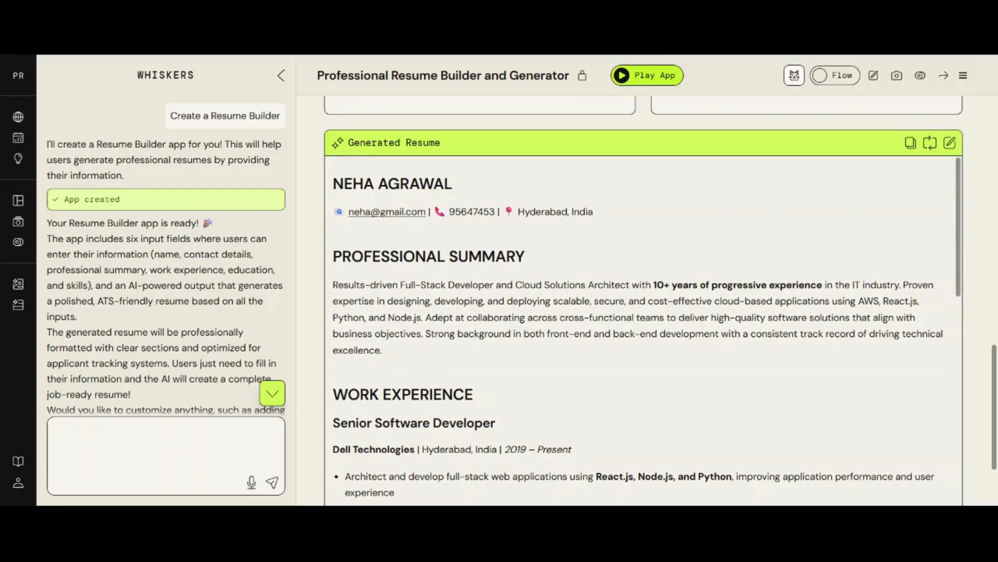
pyautogui.scroll(-1, 644, 333)
pyautogui.moveTo(333, 219); pyautogui.dragTo(440, 293)
pyautogui.scroll(-2, 462, 346)
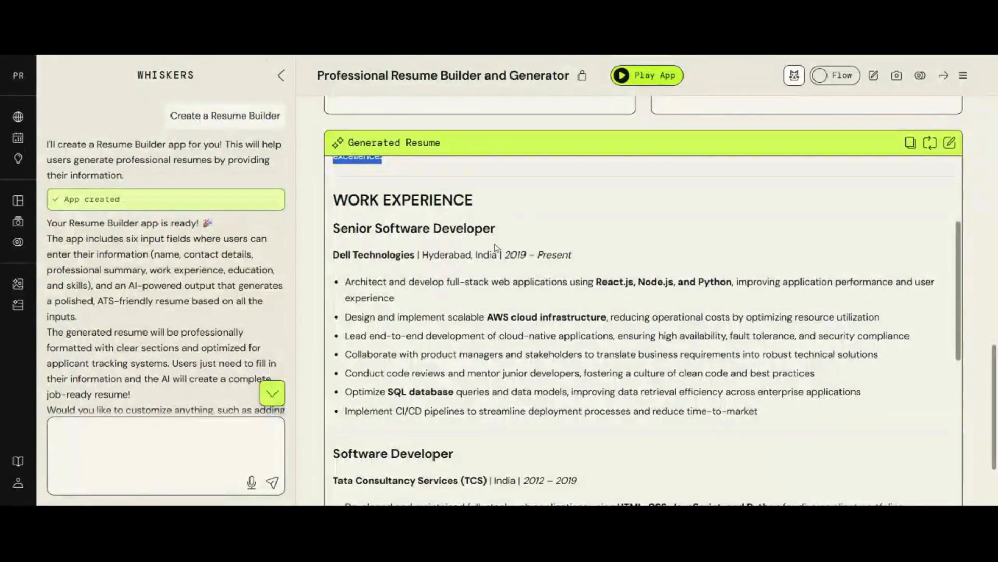
pyautogui.scroll(-4, 496, 250)
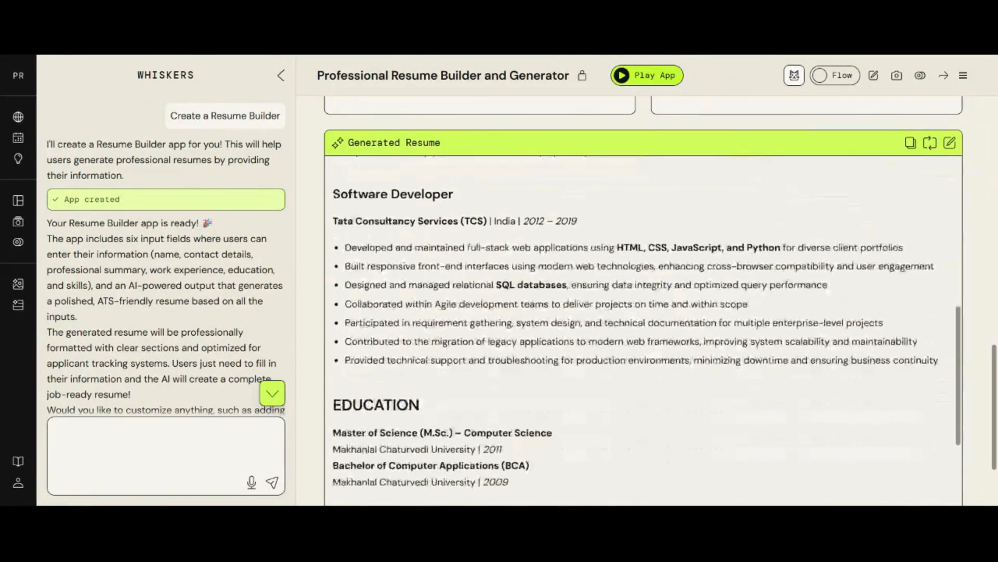
pyautogui.scroll(-3, 643, 333)
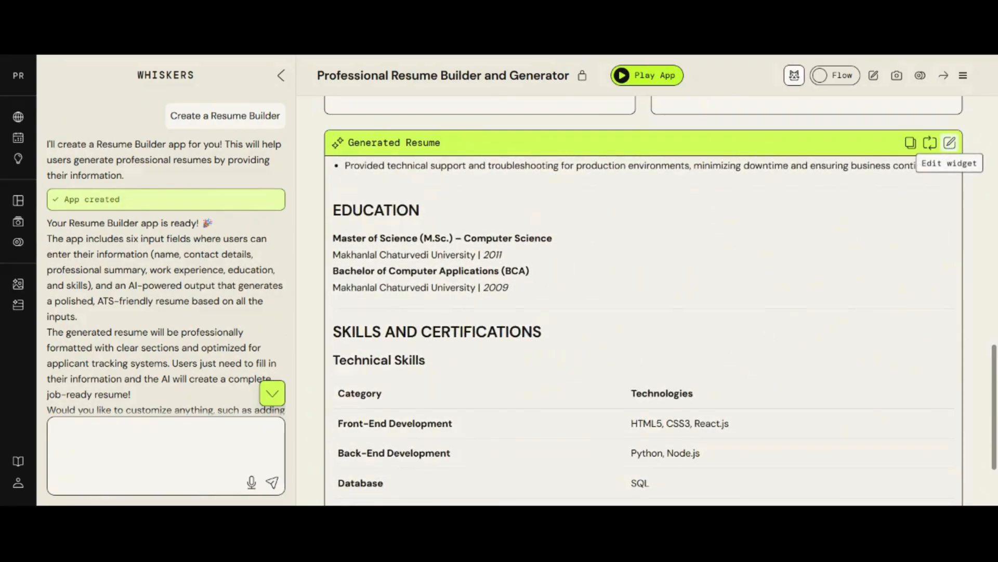
pyautogui.scroll(-5, 884, 250)
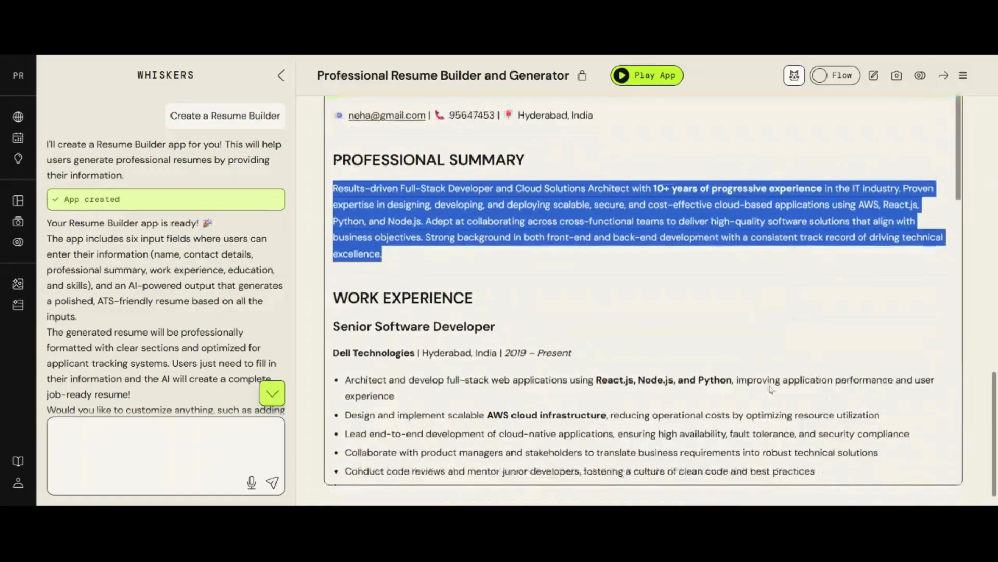
pyautogui.scroll(4, 771, 390)
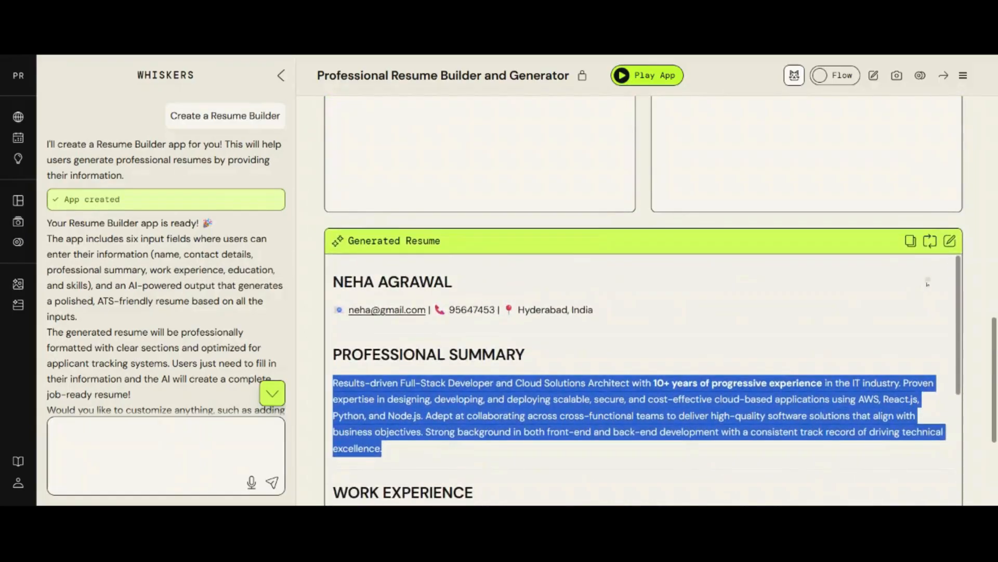
pyautogui.click(950, 242)
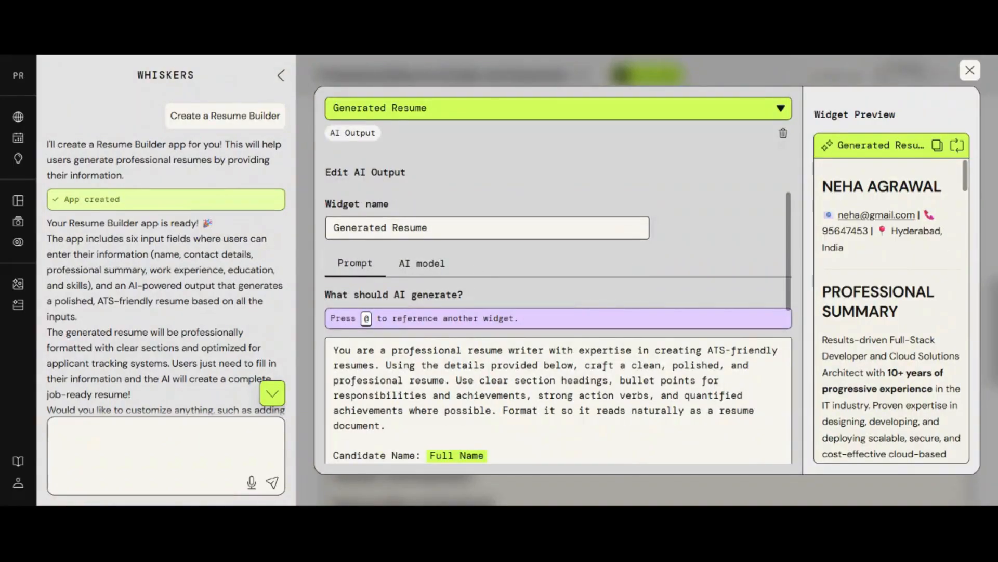
# - Switch the Generated Resume widget's AI model to Amazon Nova Pro and regenerate the resume
pyautogui.moveTo(430, 228); pyautogui.dragTo(314, 225)
pyautogui.click(312, 224)
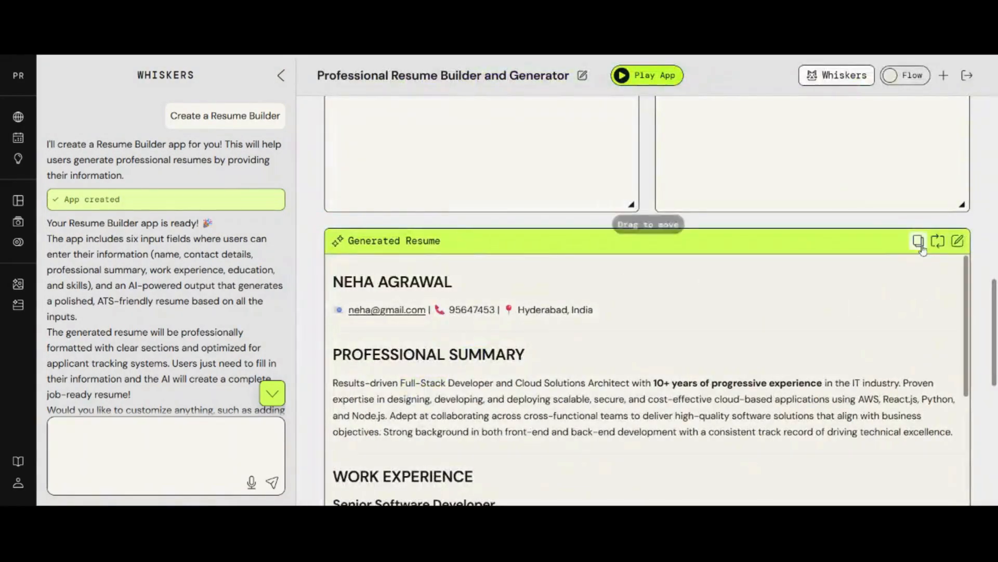
pyautogui.click(957, 241)
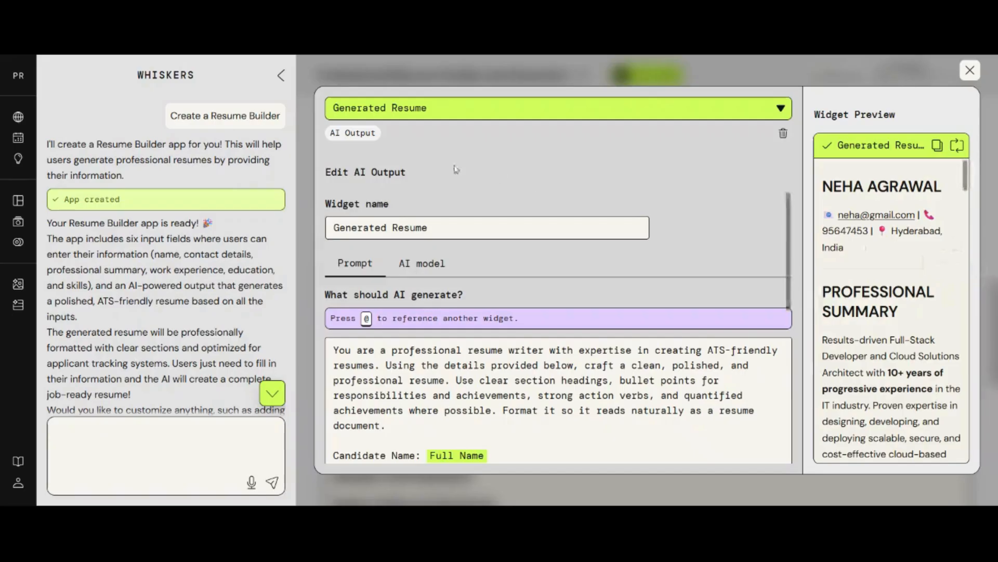
pyautogui.click(422, 270)
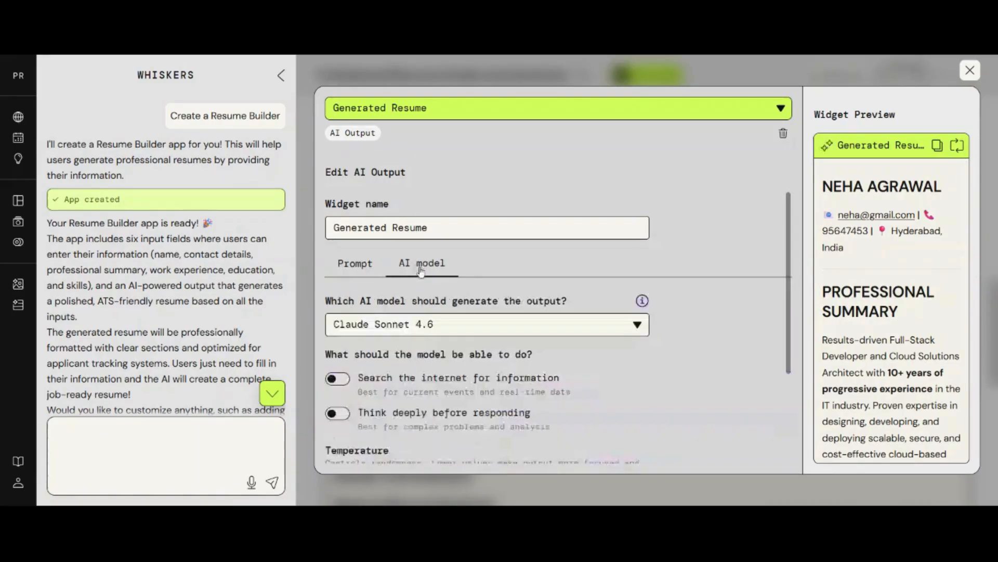
pyautogui.scroll(-2, 556, 328)
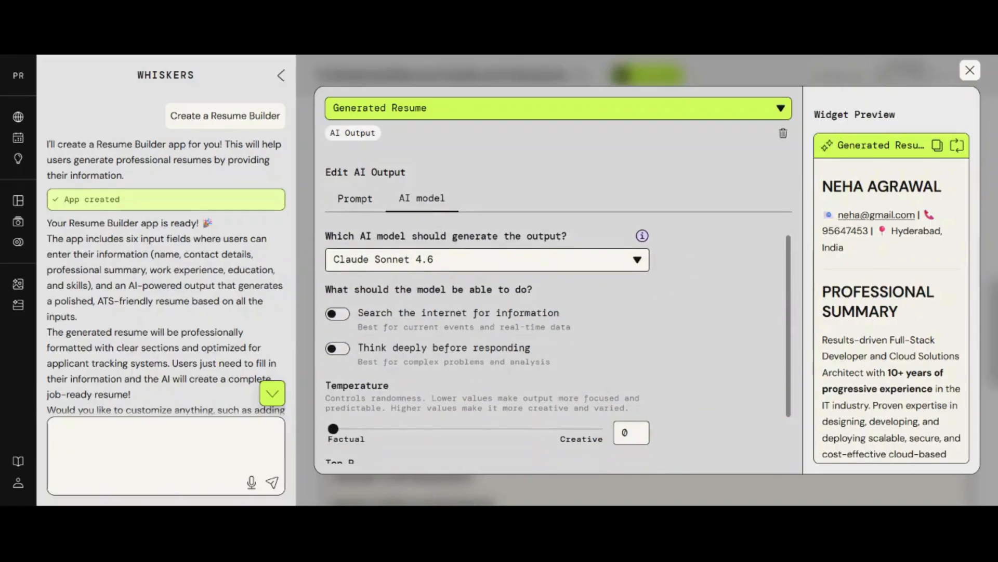
pyautogui.click(638, 263)
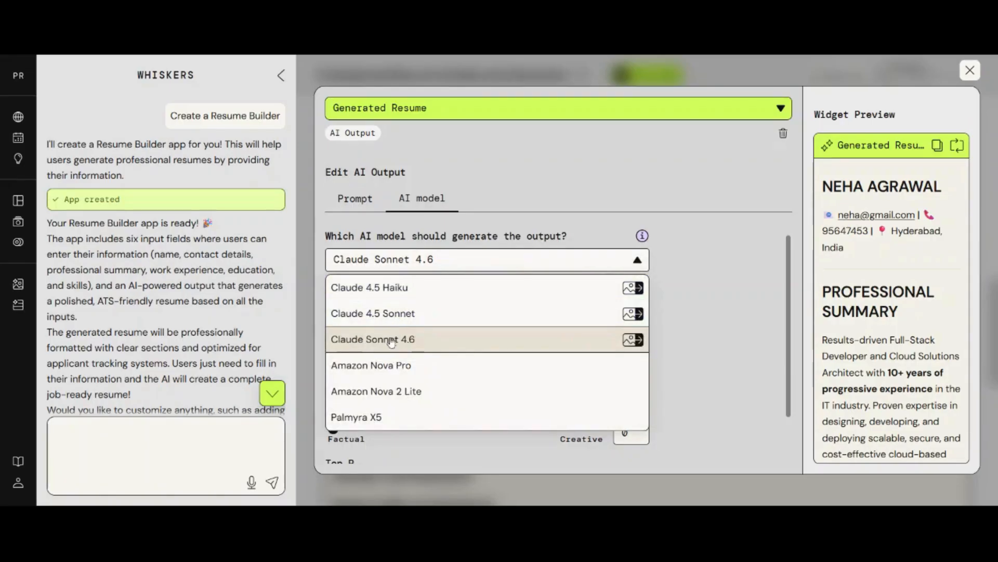
pyautogui.click(385, 370)
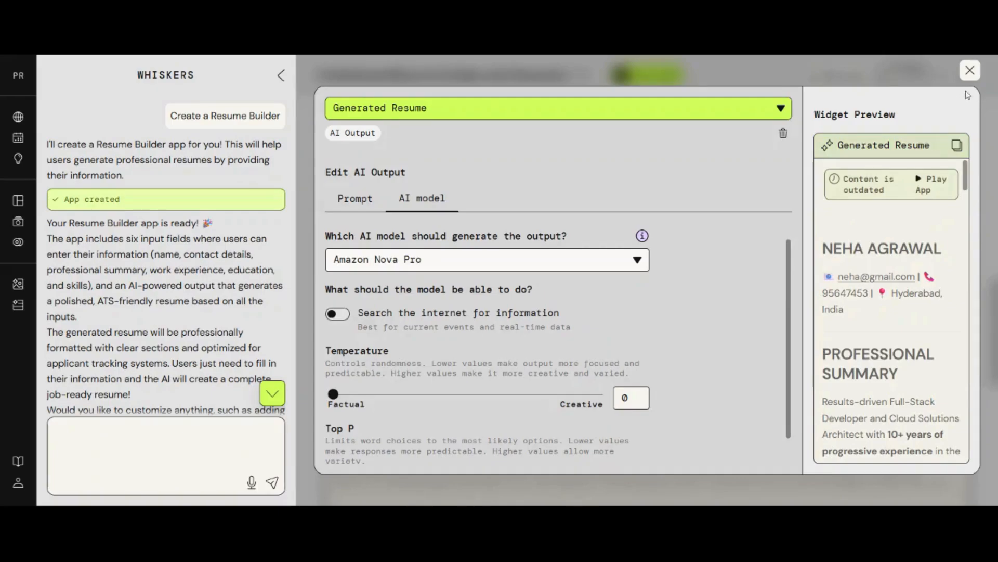
pyautogui.click(926, 182)
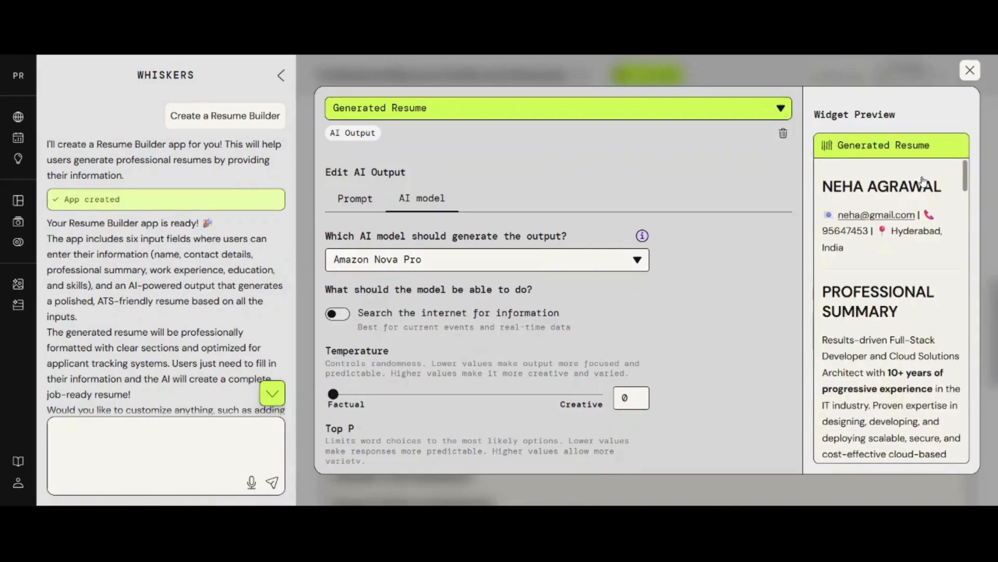
pyautogui.click(970, 71)
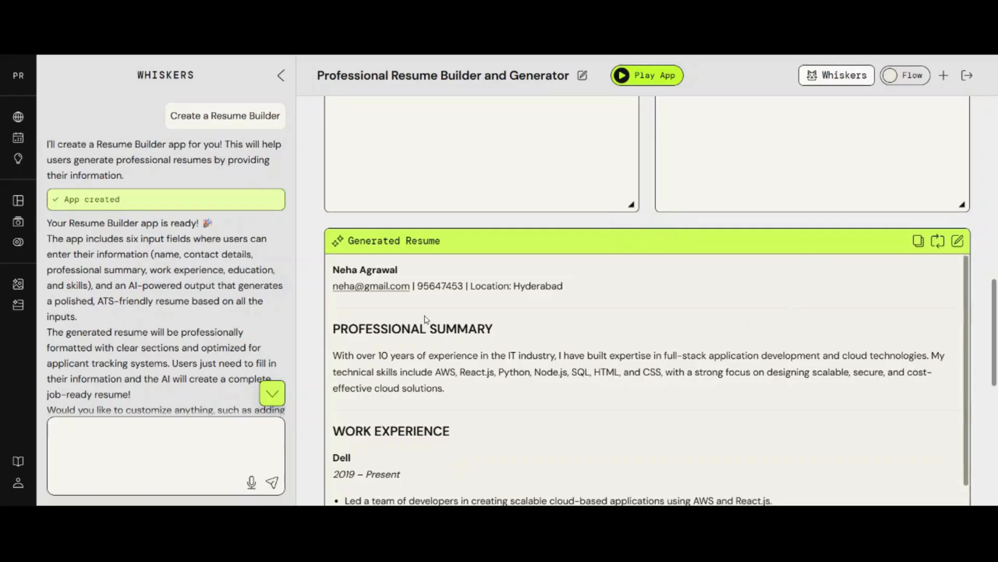
pyautogui.scroll(-3, 378, 456)
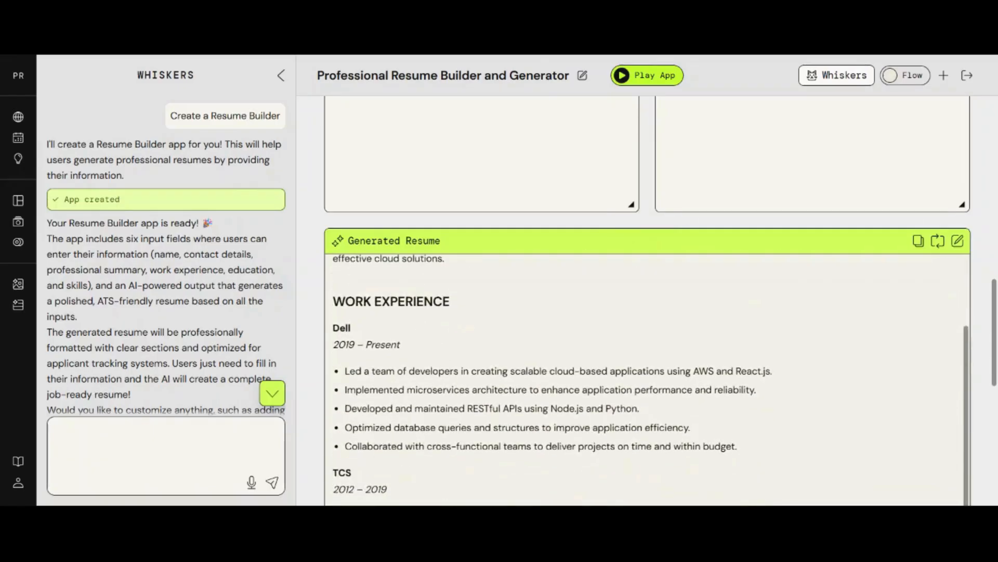
pyautogui.moveTo(331, 335); pyautogui.dragTo(419, 460)
pyautogui.scroll(-3, 434, 354)
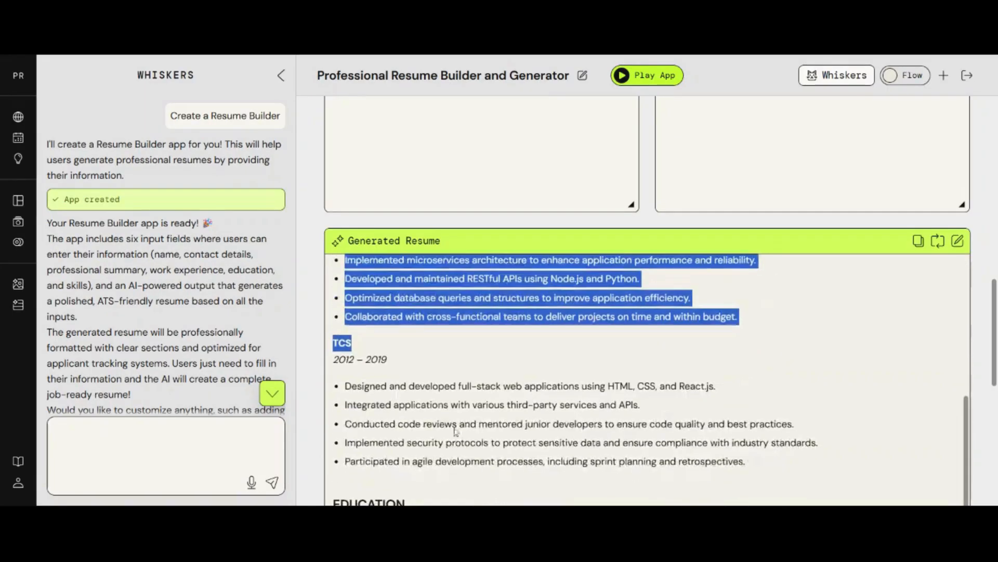
pyautogui.click(435, 353)
pyautogui.moveTo(333, 359); pyautogui.dragTo(435, 442)
pyautogui.scroll(-2, 468, 431)
pyautogui.scroll(-5, 469, 432)
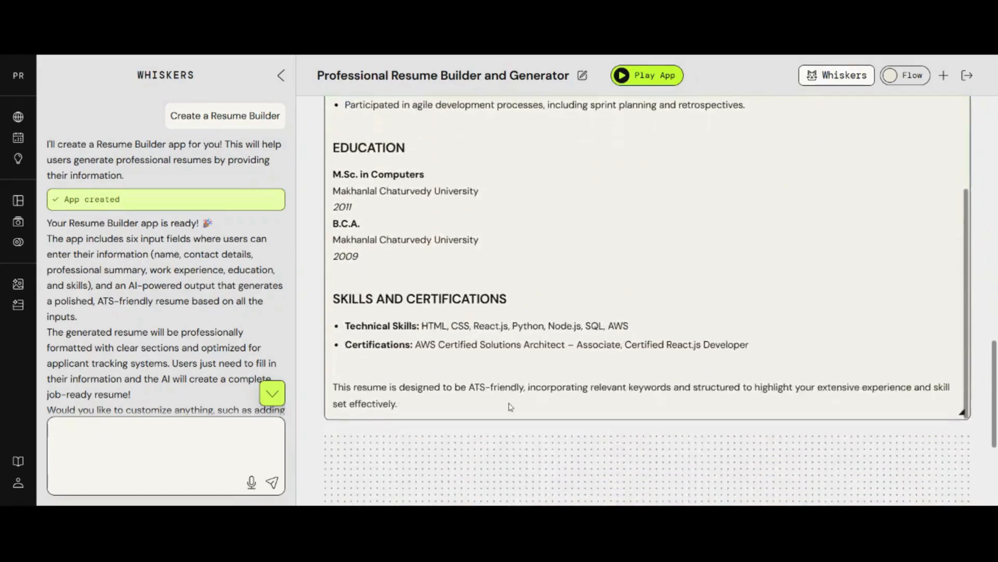
pyautogui.scroll(7, 504, 271)
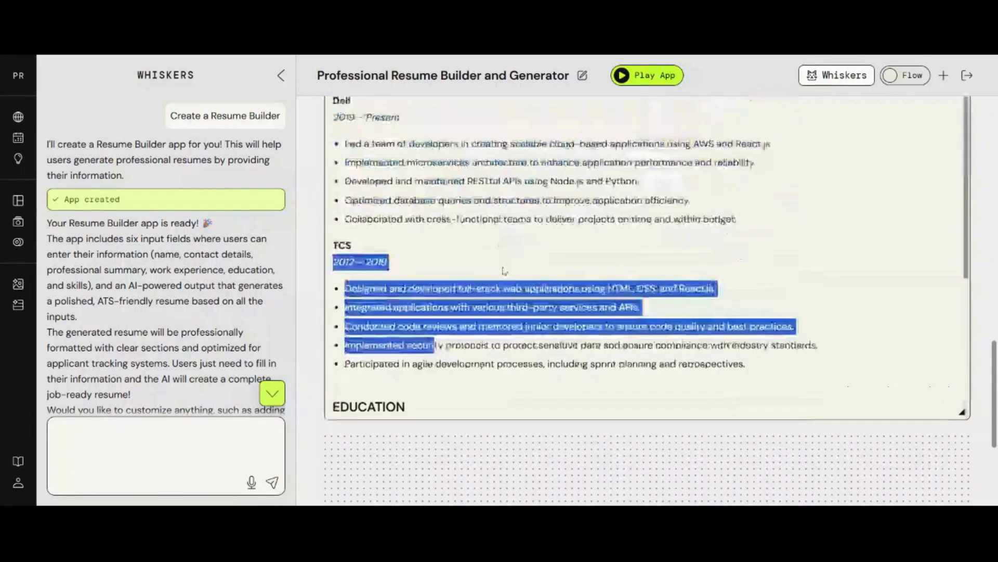
pyautogui.scroll(3, 504, 271)
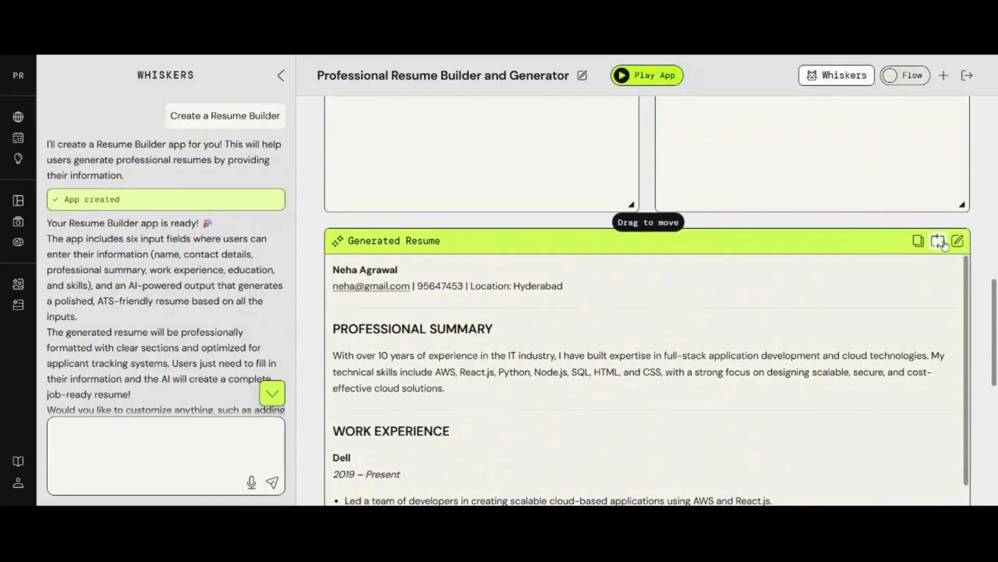
pyautogui.click(959, 240)
pyautogui.click(421, 263)
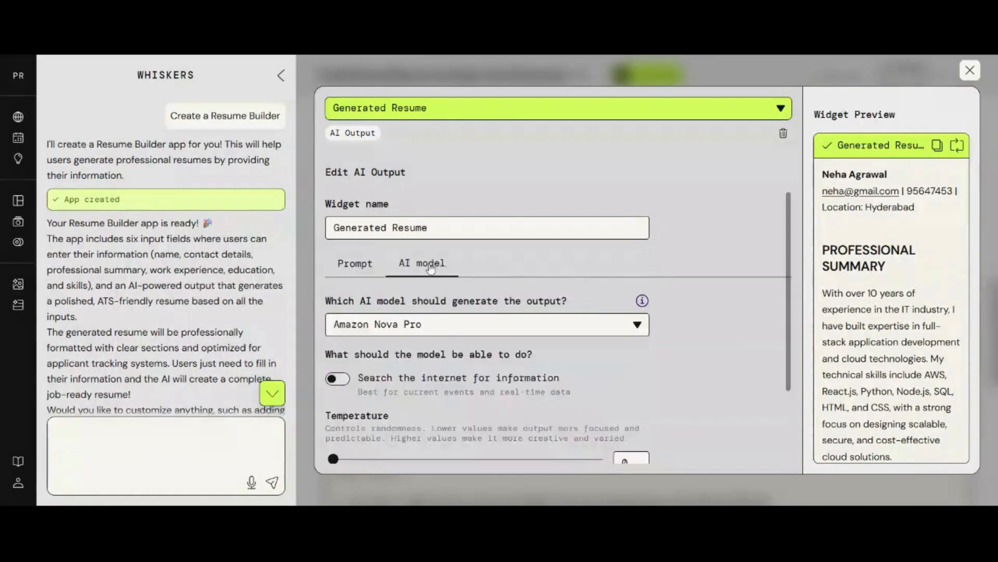
pyautogui.scroll(-1, 564, 378)
pyautogui.scroll(-3, 565, 377)
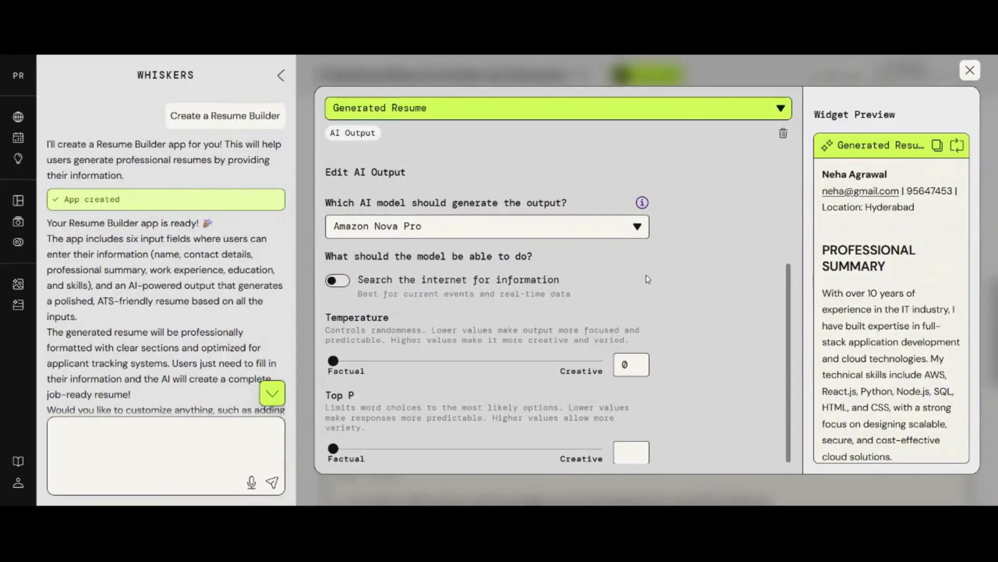
pyautogui.scroll(5, 564, 377)
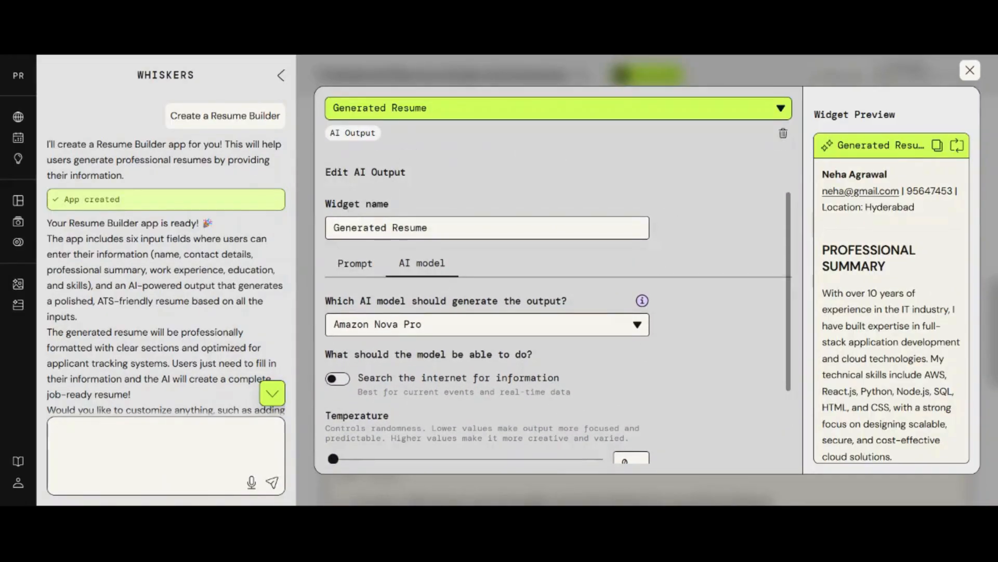
pyautogui.click(348, 266)
pyautogui.scroll(-3, 348, 267)
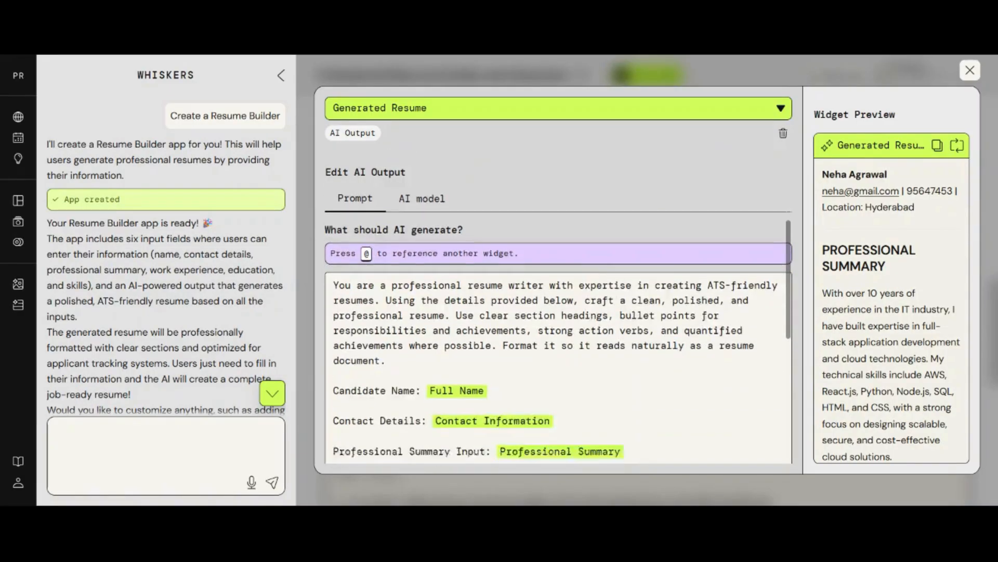
pyautogui.scroll(-3, 559, 333)
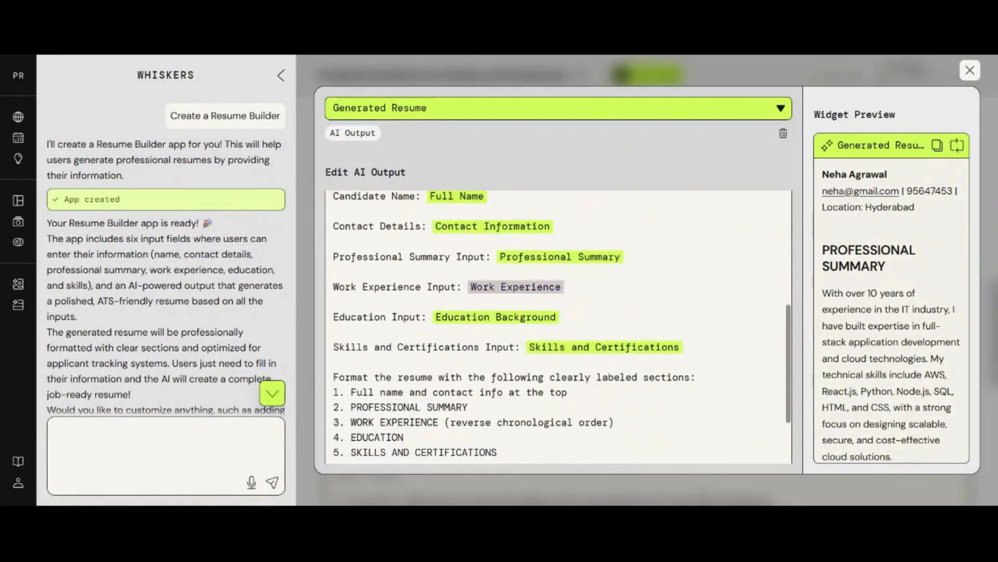
pyautogui.click(970, 70)
pyautogui.scroll(10, 842, 286)
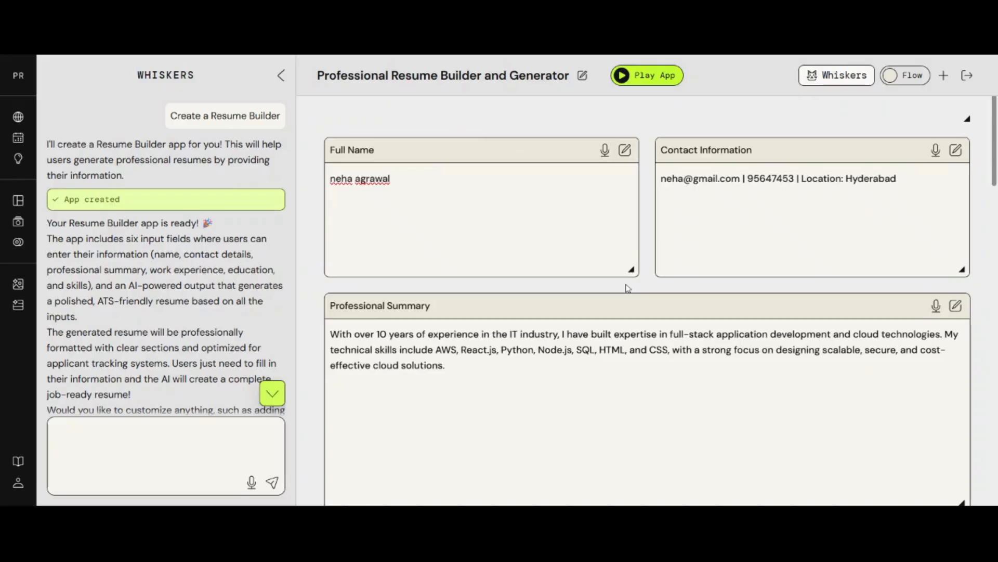
# - Add a Text Input widget named widget0 and bring up its Edit Text Input settings
pyautogui.click(944, 76)
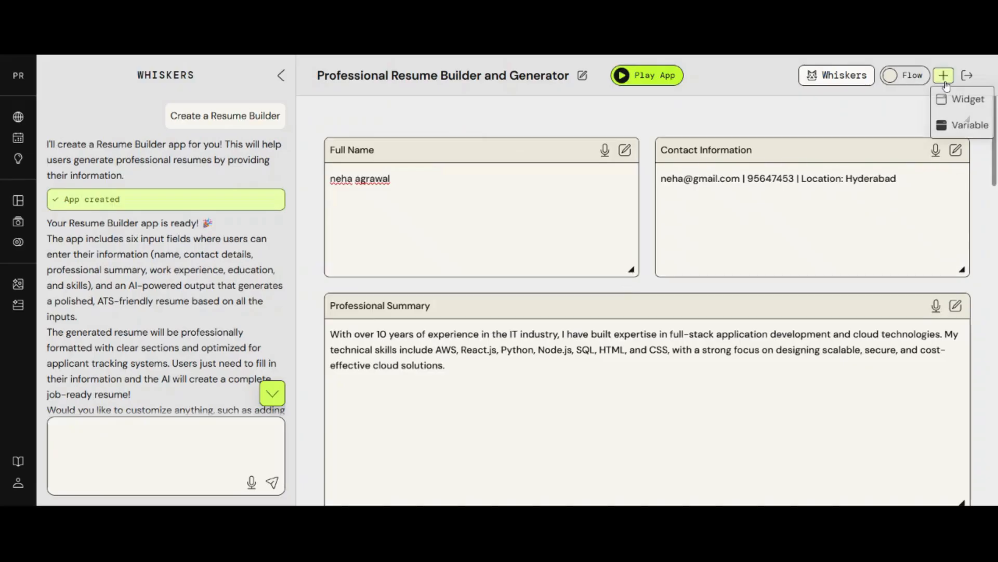
pyautogui.click(966, 125)
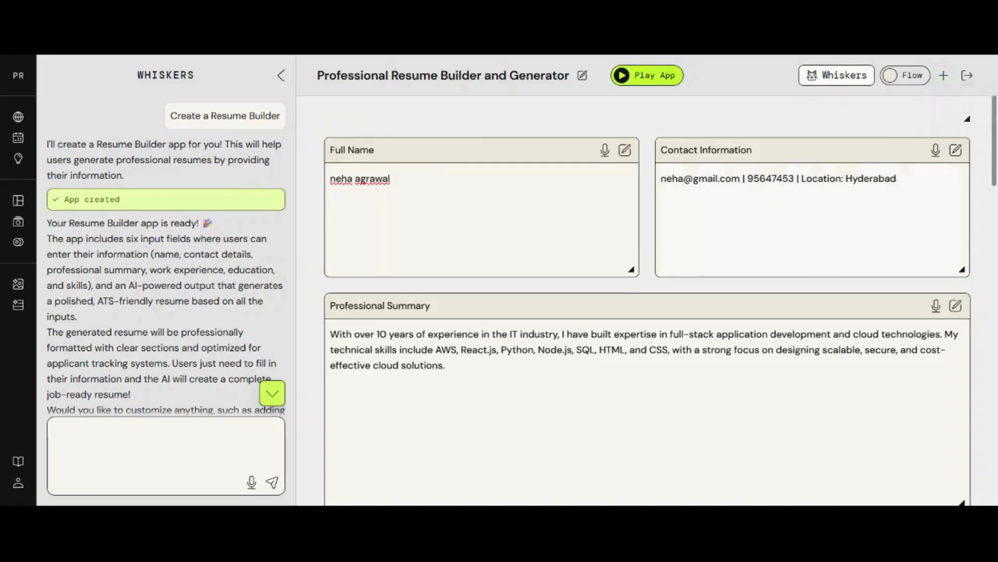
pyautogui.scroll(-20, 686, 379)
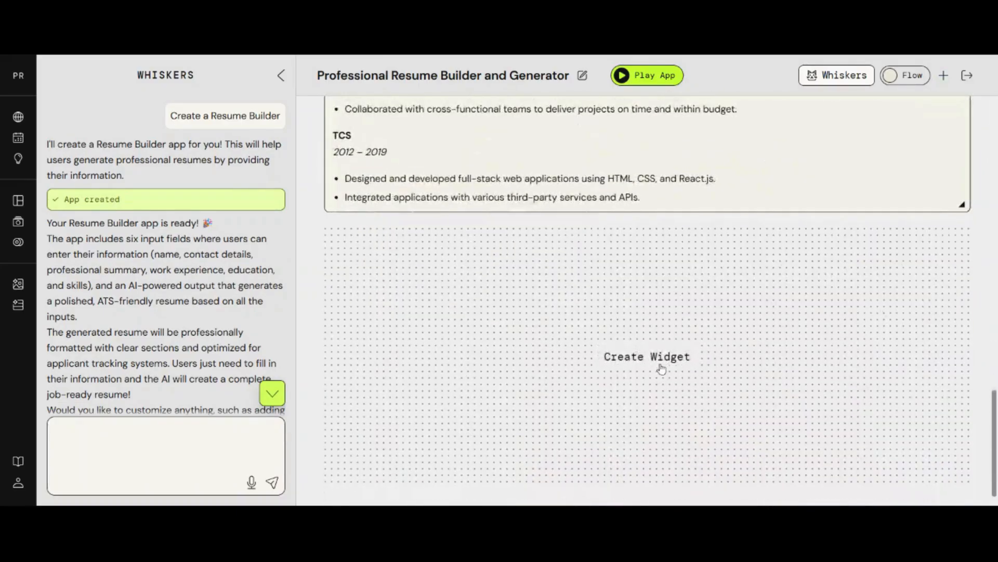
pyautogui.click(660, 359)
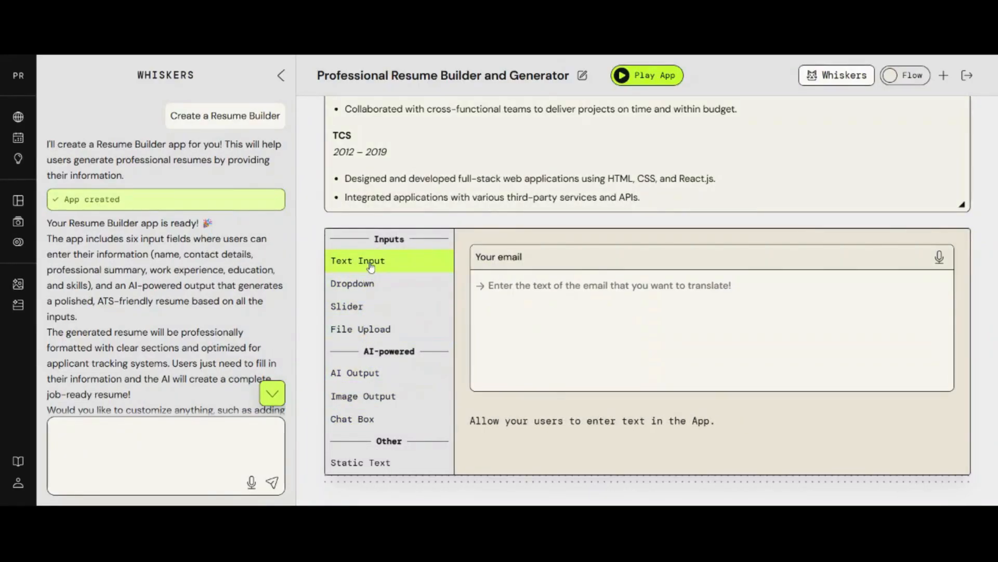
pyautogui.click(368, 264)
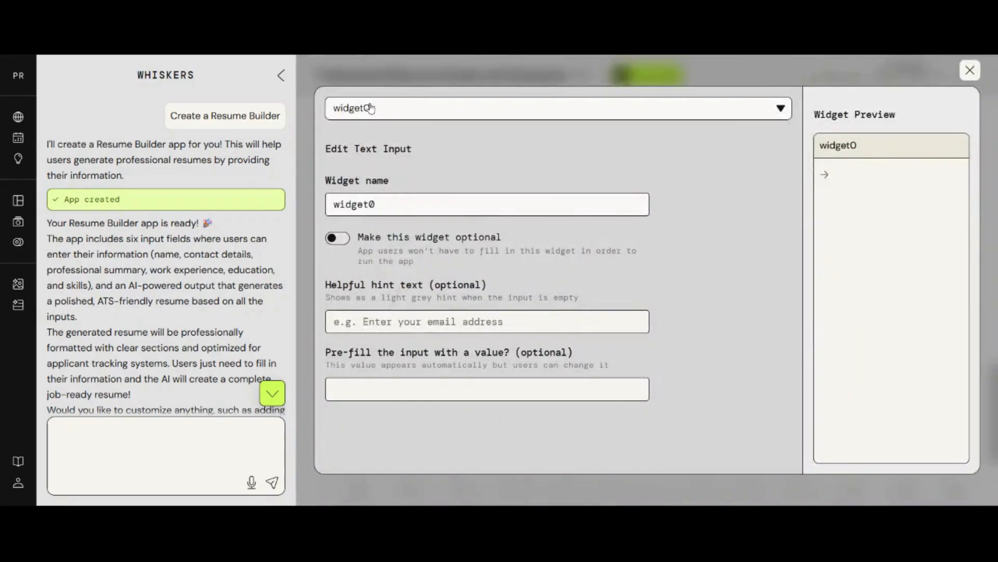
pyautogui.click(372, 109)
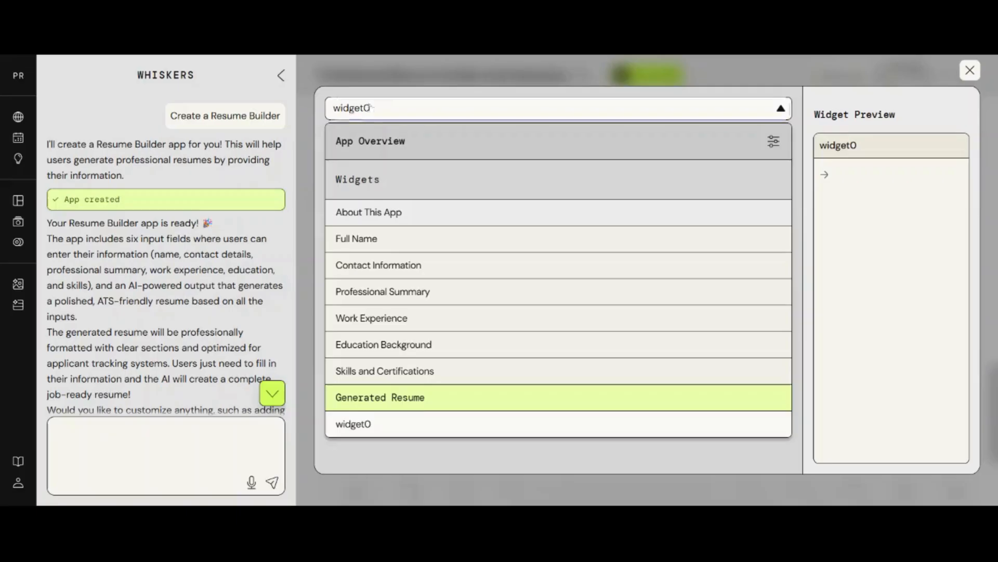
pyautogui.click(372, 107)
pyautogui.click(385, 107)
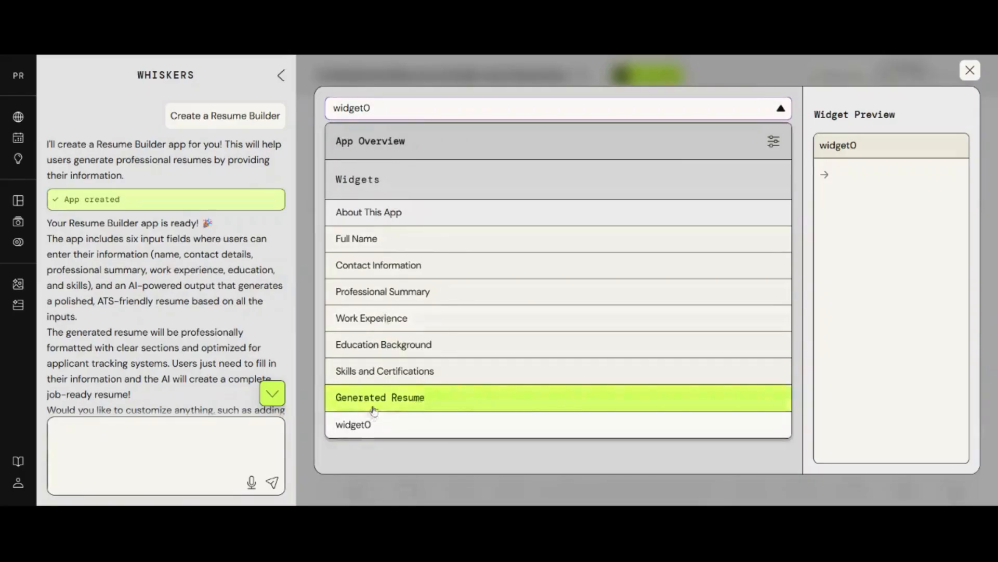
pyautogui.click(527, 111)
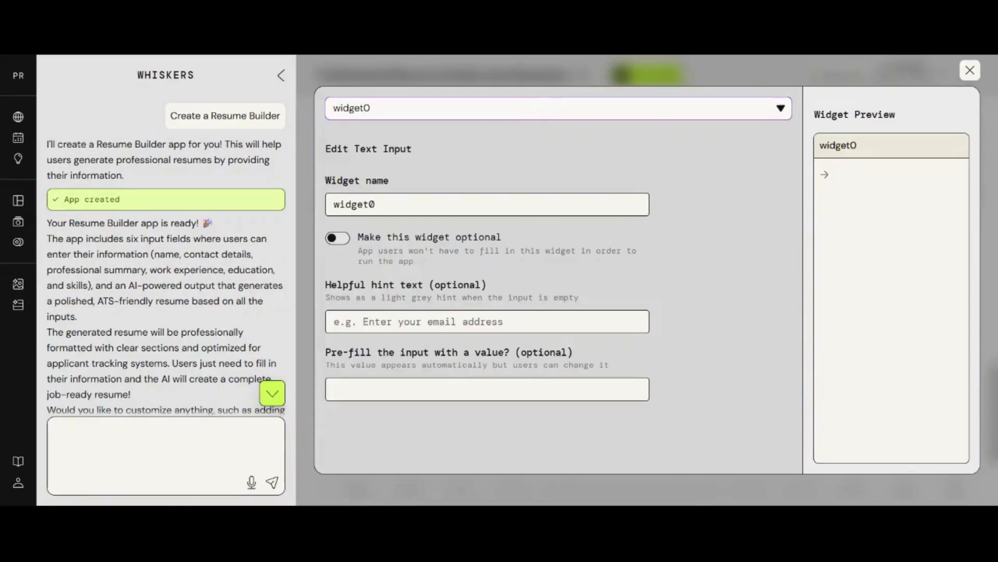
# - Rename the widget to 'Language', make it optional, and give it hint 'e.g hindi, english'
pyautogui.write('Language')
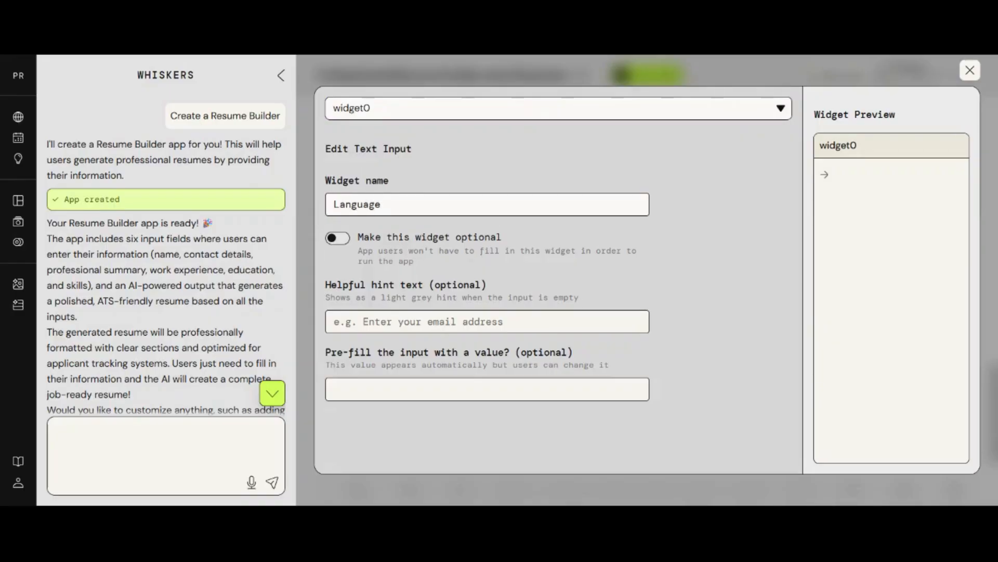
pyautogui.click(334, 238)
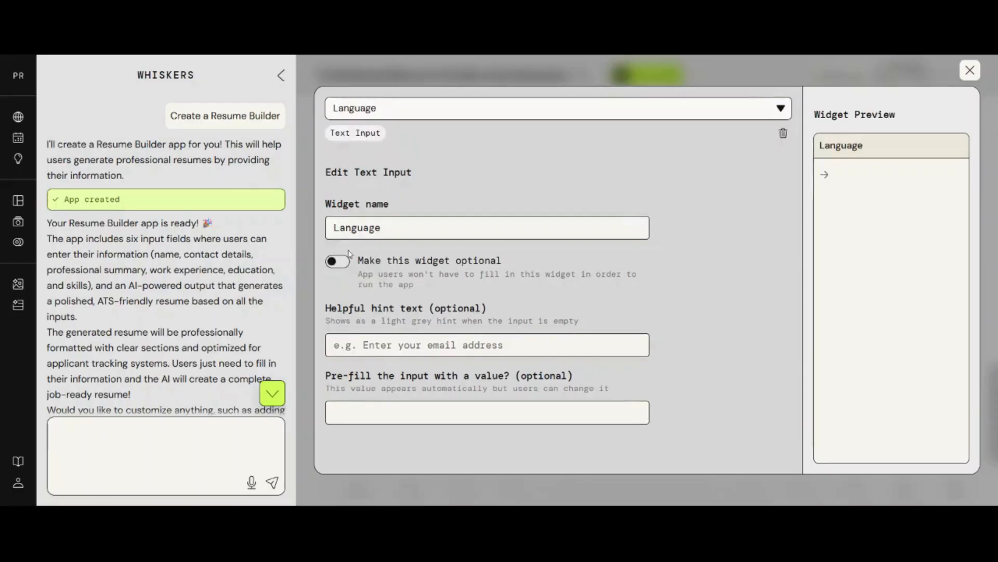
pyautogui.click(346, 270)
pyautogui.write('e.g hi')
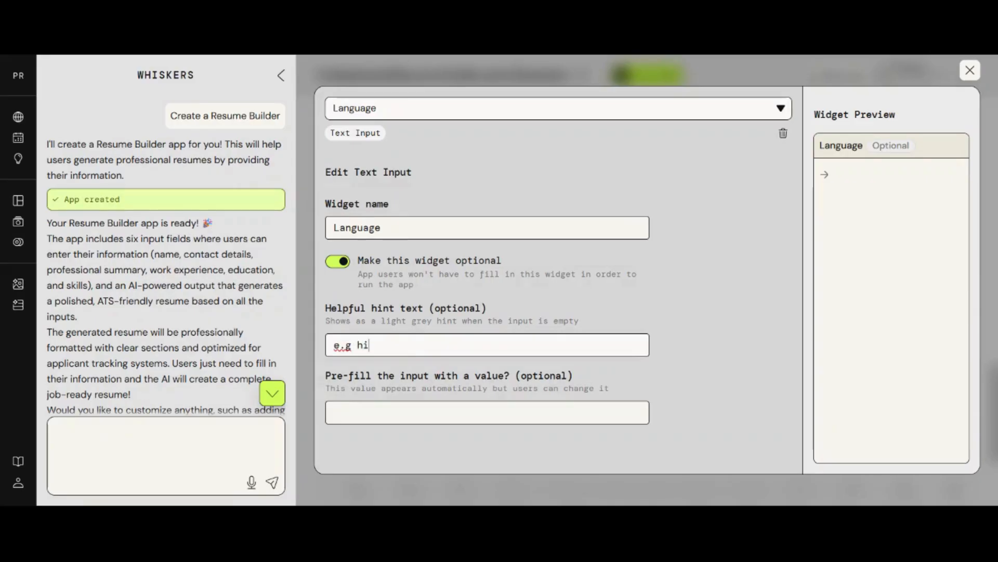
pyautogui.write('ndi, english')
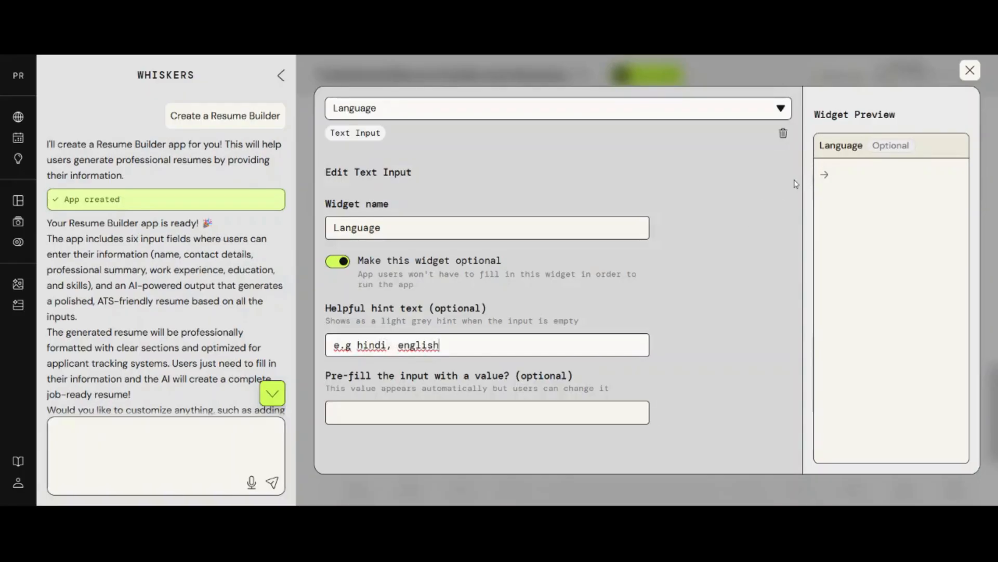
pyautogui.click(747, 193)
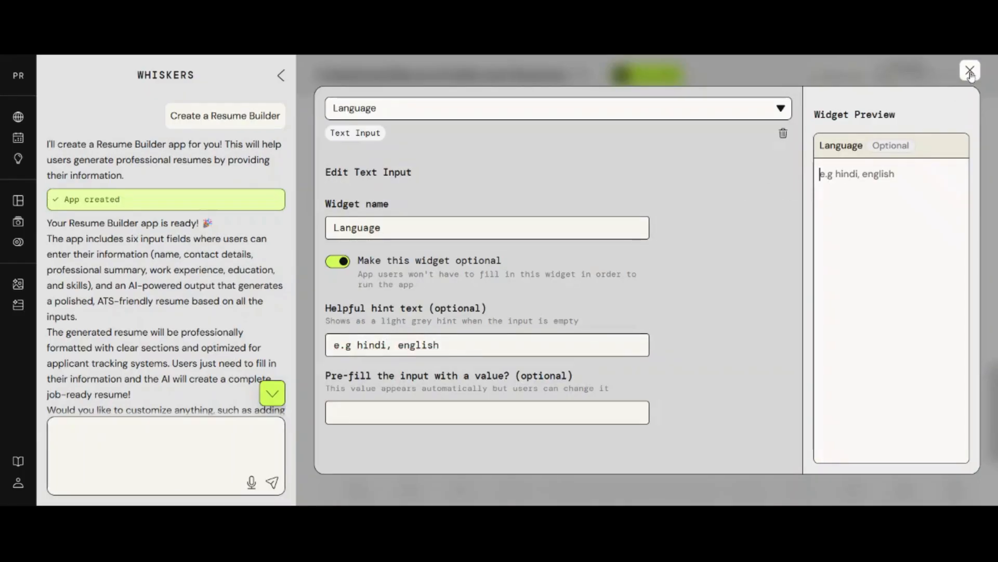
pyautogui.click(969, 71)
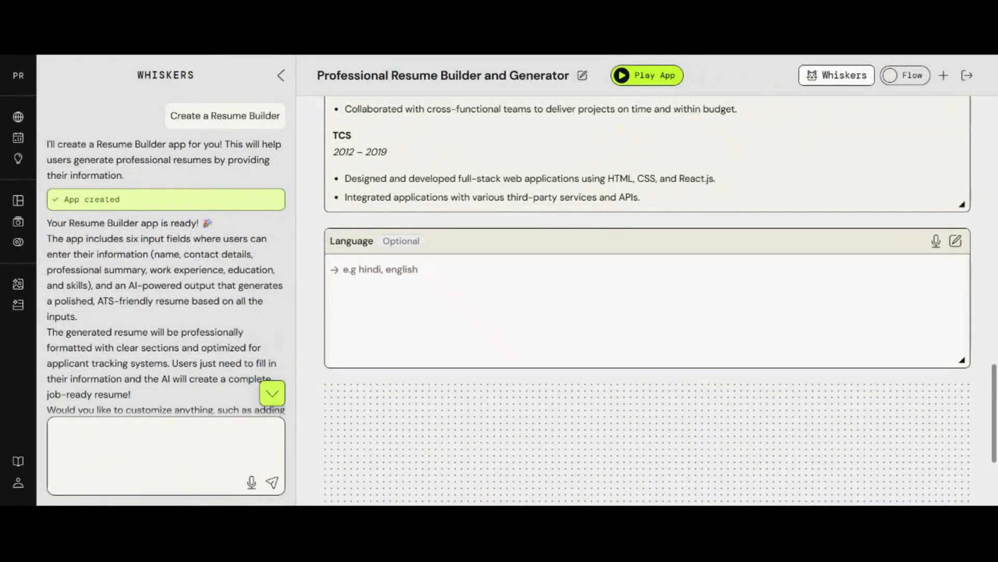
# - Drag Language above Work Experience and Professional Summary so it follows Full Name and Contact Information
pyautogui.scroll(3, 647, 300)
pyautogui.moveTo(569, 373); pyautogui.dragTo(576, 61)
pyautogui.scroll(5, 562, 300)
pyautogui.scroll(-1, 562, 312)
pyautogui.moveTo(511, 223); pyautogui.dragTo(512, 372)
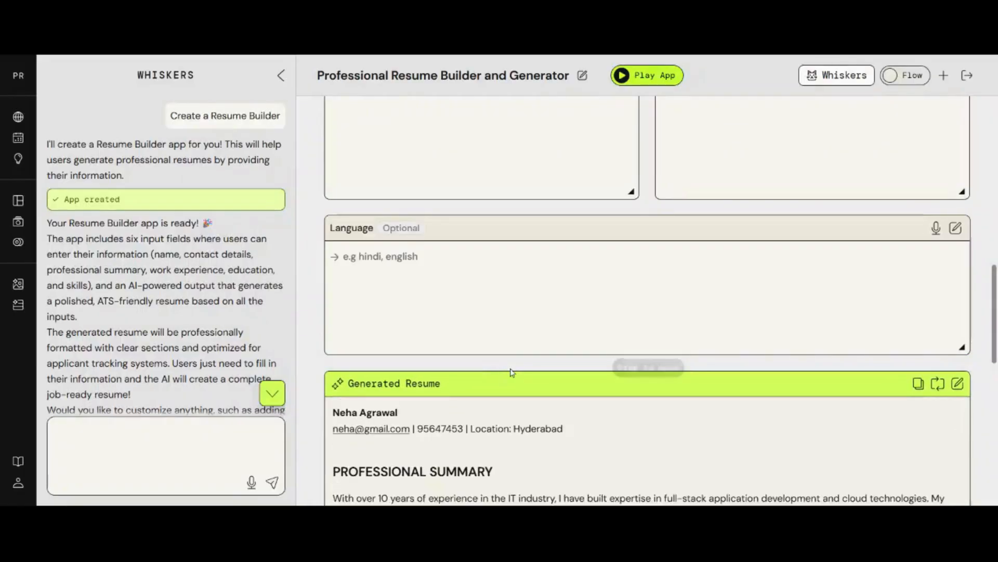
pyautogui.scroll(3, 511, 373)
pyautogui.moveTo(506, 190); pyautogui.dragTo(475, 371)
pyautogui.moveTo(519, 422); pyautogui.dragTo(531, 157)
pyautogui.scroll(4, 531, 157)
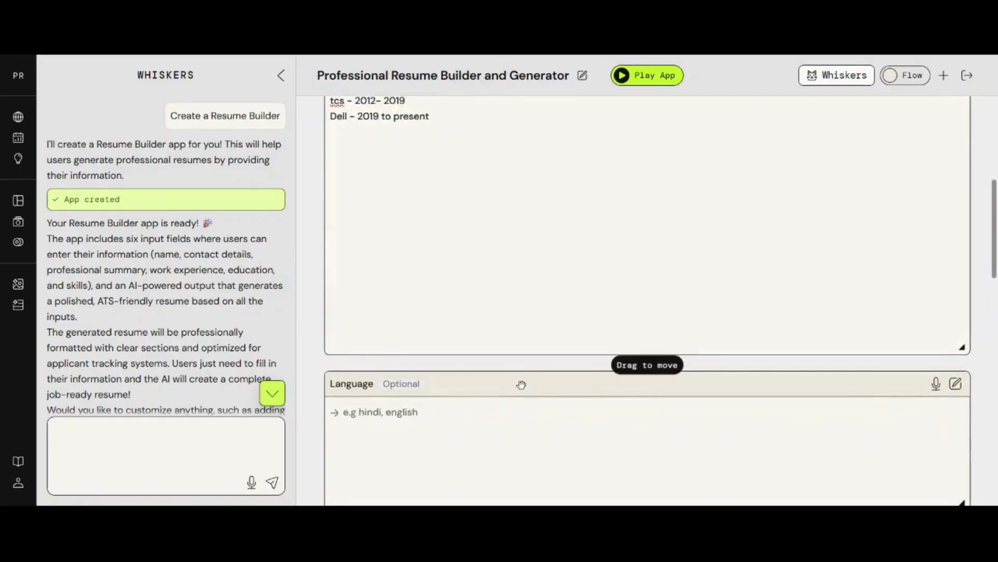
pyautogui.scroll(5, 522, 385)
pyautogui.moveTo(463, 326); pyautogui.dragTo(474, 470)
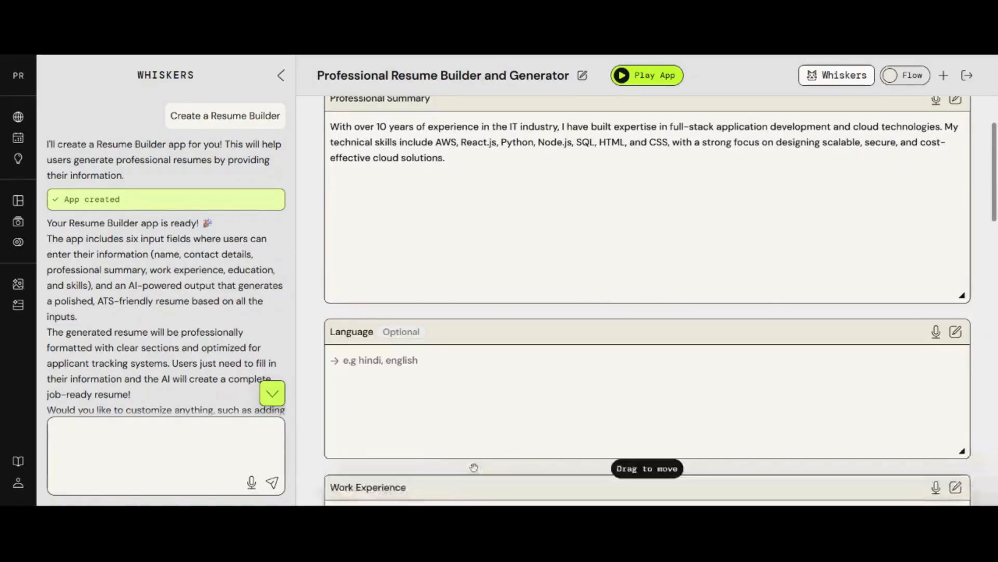
pyautogui.scroll(3, 473, 466)
pyautogui.moveTo(492, 234); pyautogui.dragTo(487, 392)
pyautogui.scroll(3, 384, 363)
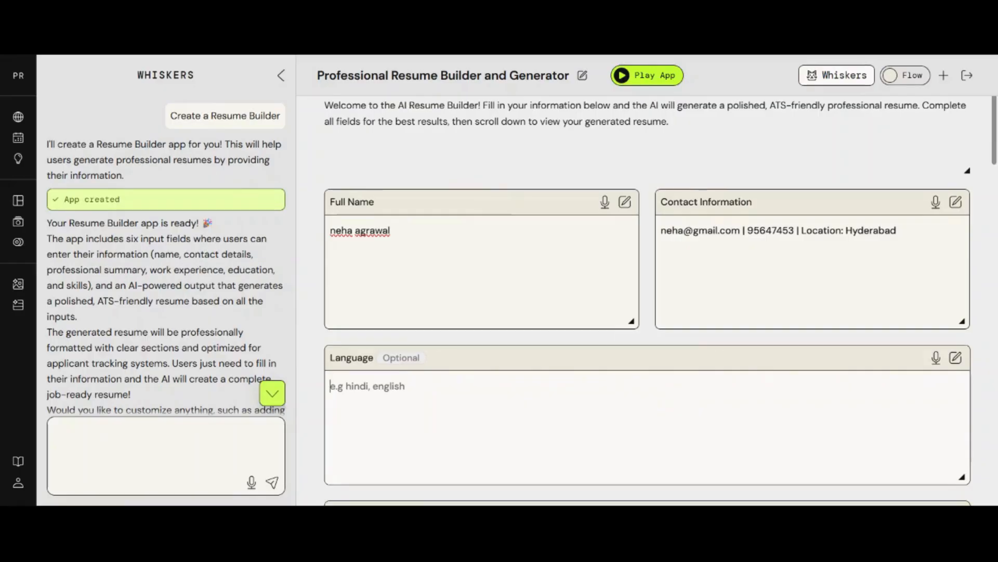
pyautogui.write('Hin')
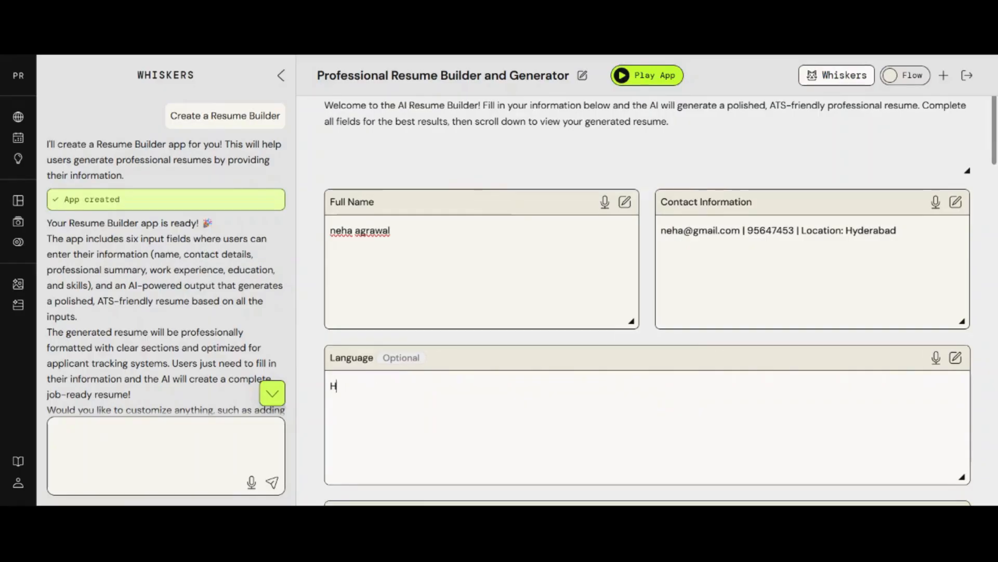
pyautogui.press('BackSpace')
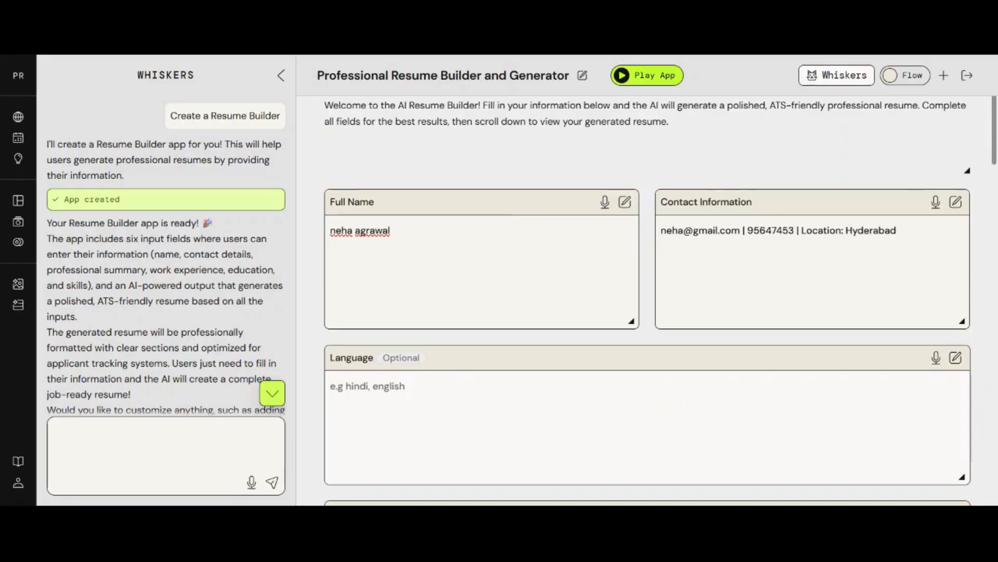
pyautogui.scroll(-4, 506, 263)
pyautogui.scroll(2, 506, 264)
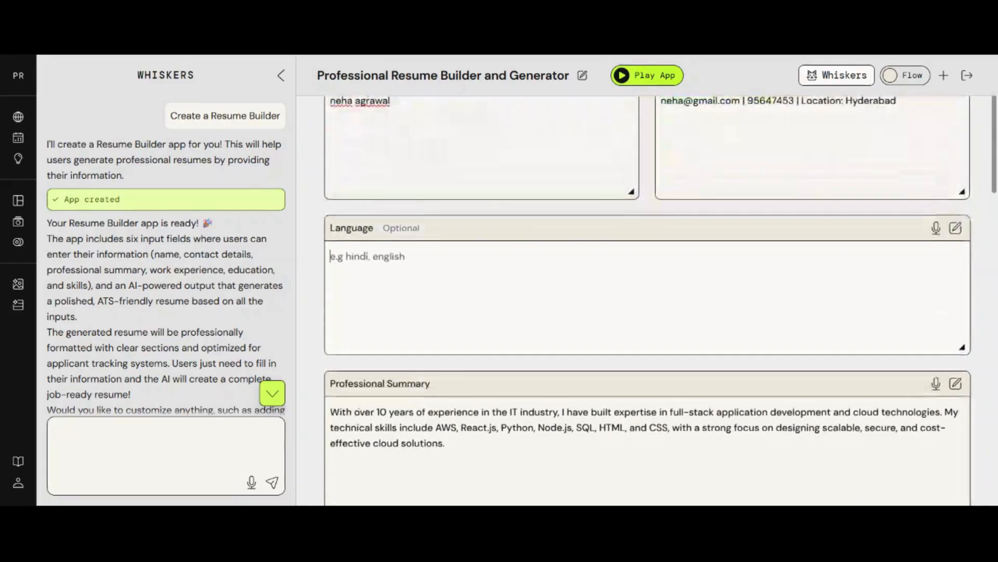
pyautogui.scroll(-10, 647, 300)
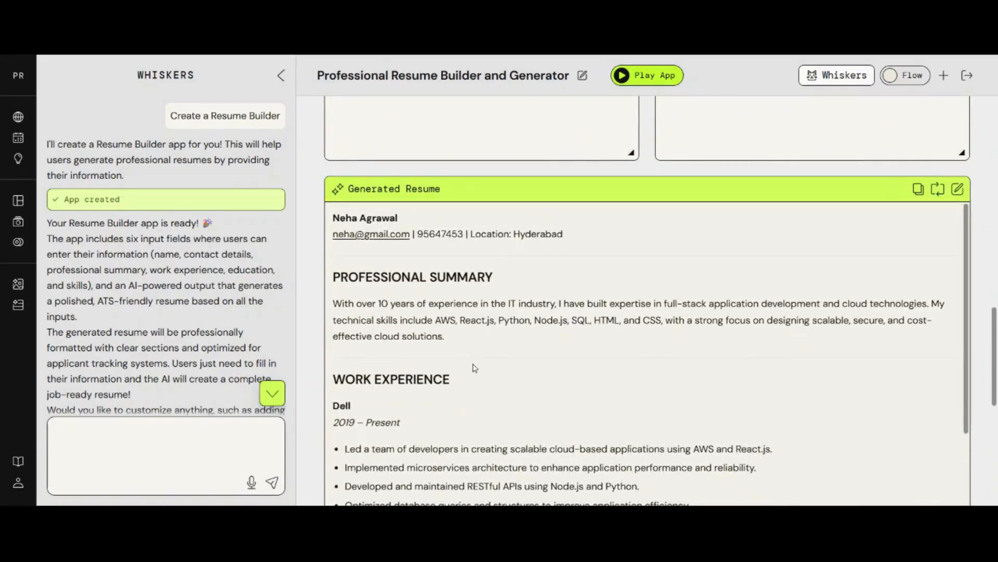
pyautogui.click(958, 189)
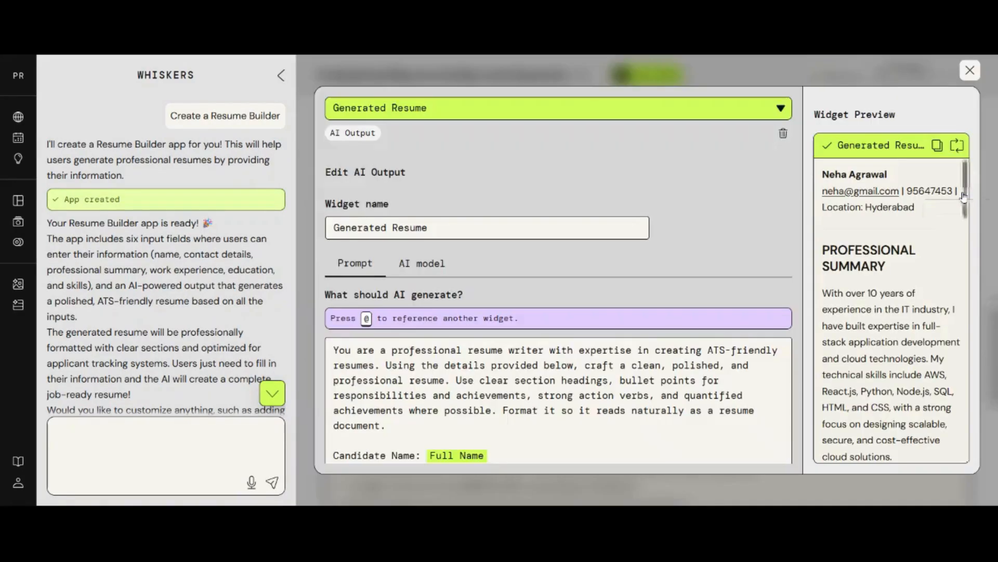
pyautogui.scroll(-3, 558, 333)
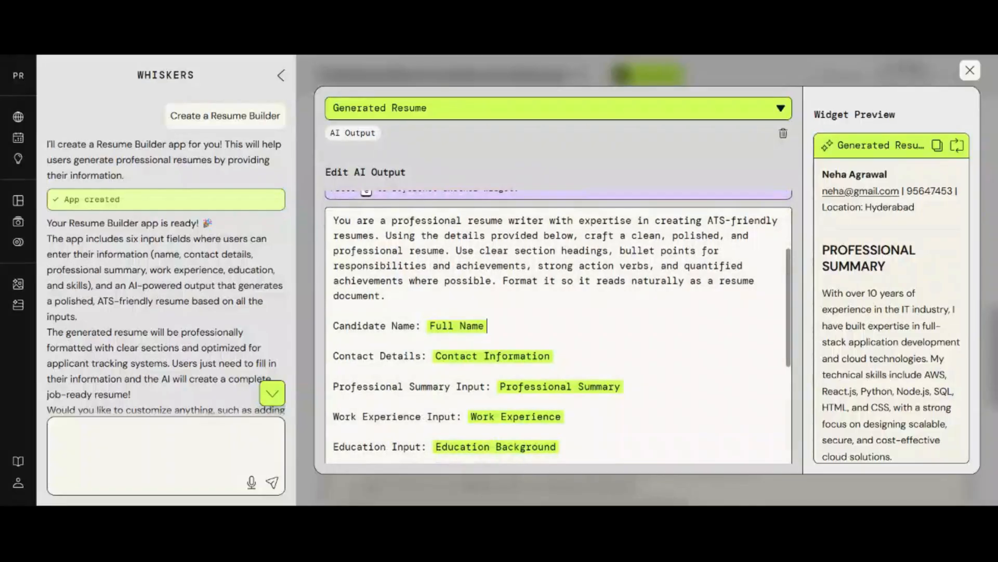
pyautogui.press('Return')
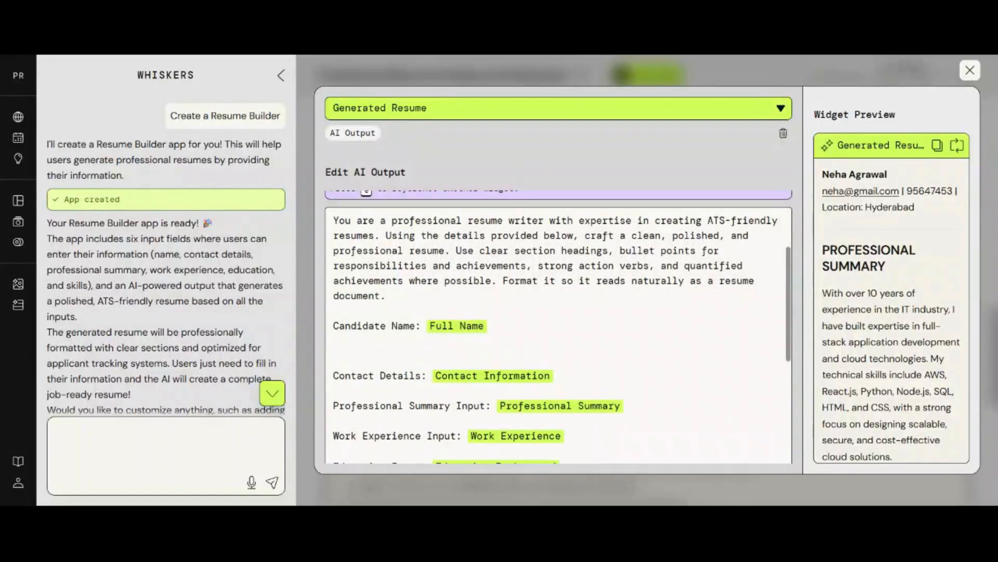
pyautogui.press('BackSpace')
pyautogui.click(553, 356)
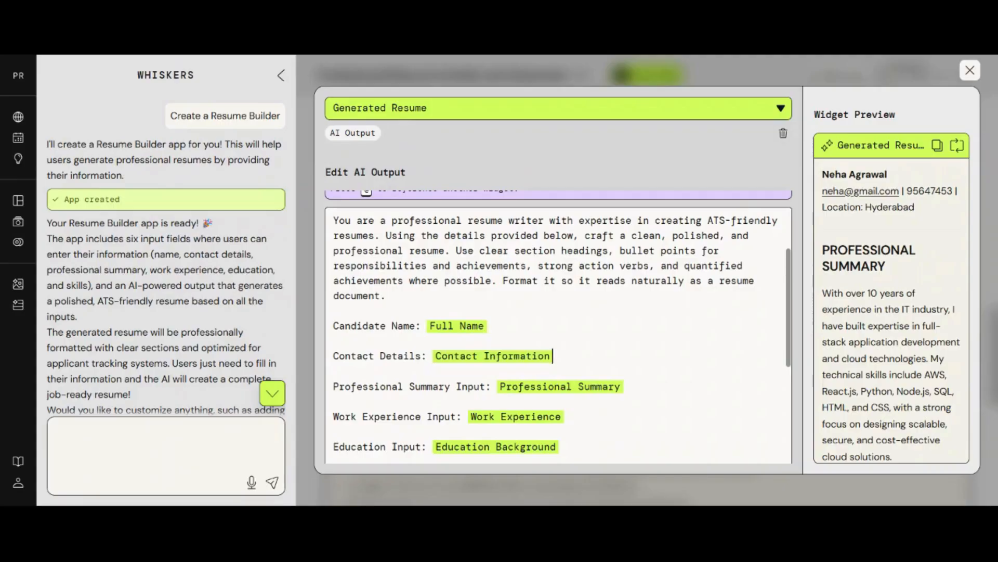
pyautogui.press('Return')
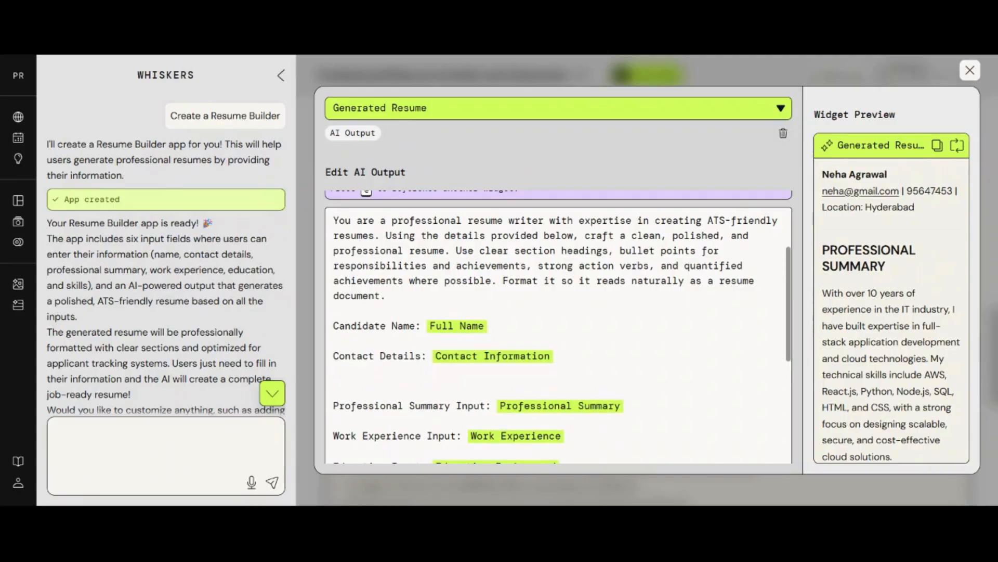
pyautogui.write('Language :@la')
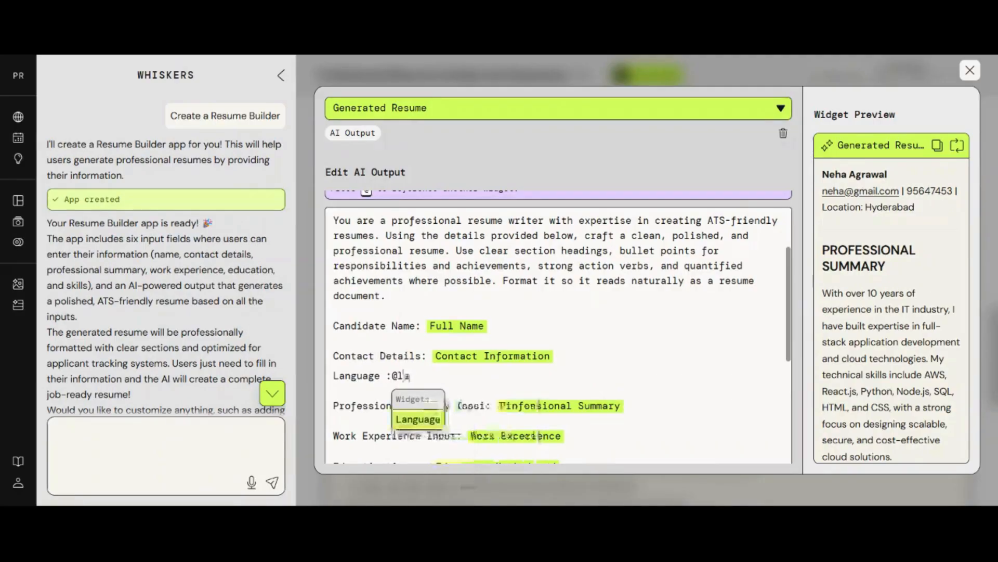
pyautogui.press('Return')
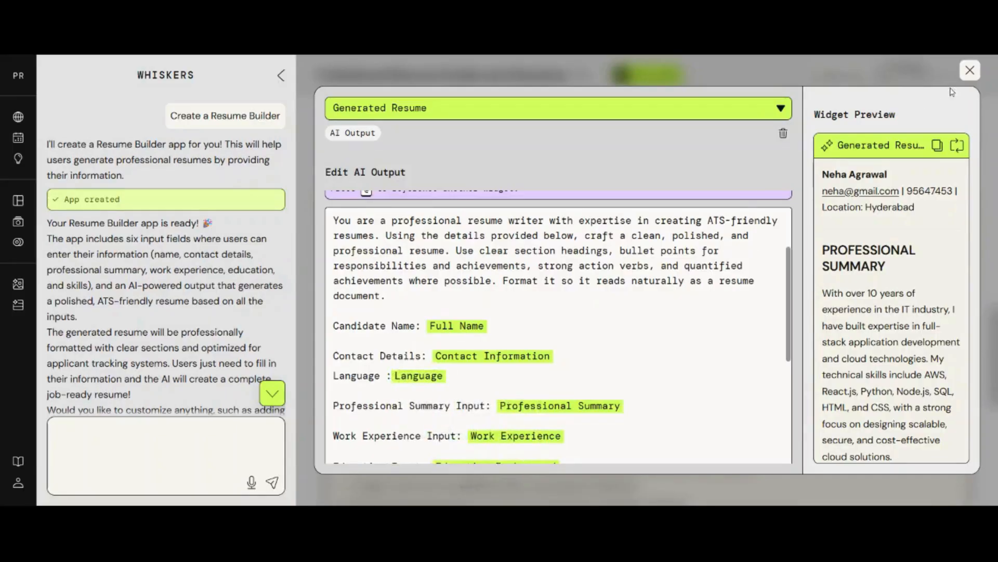
pyautogui.click(970, 70)
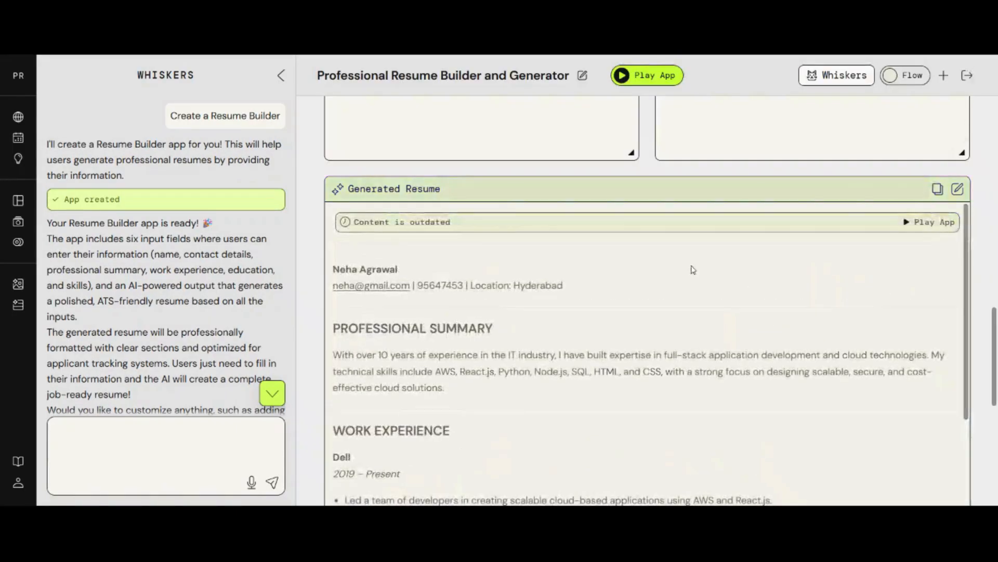
# - Enter 'Hindi,English, Telgu' in the Language field and rerun the resume app
pyautogui.scroll(10, 484, 242)
pyautogui.scroll(10, 528, 240)
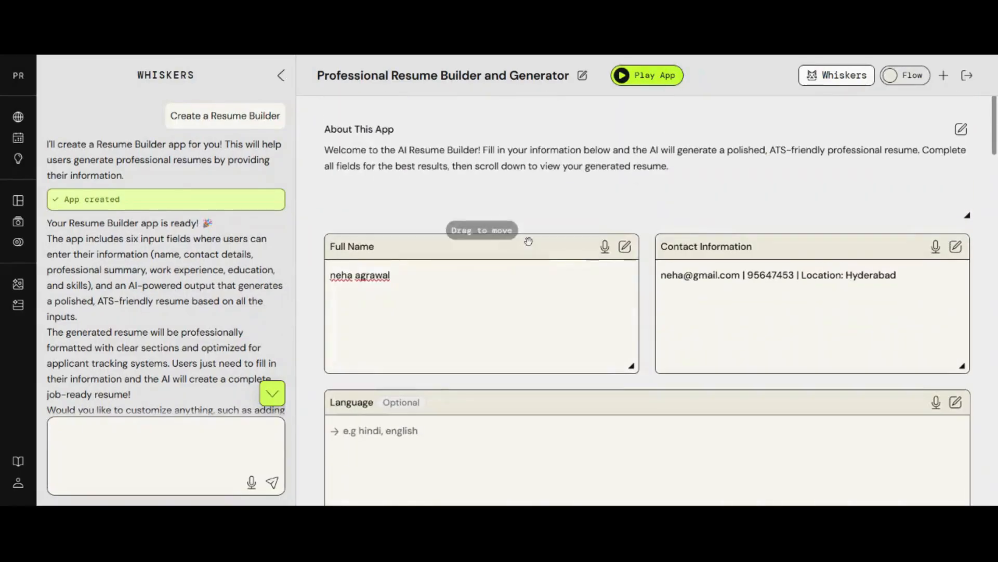
pyautogui.scroll(-4, 528, 241)
pyautogui.click(392, 236)
pyautogui.write('H')
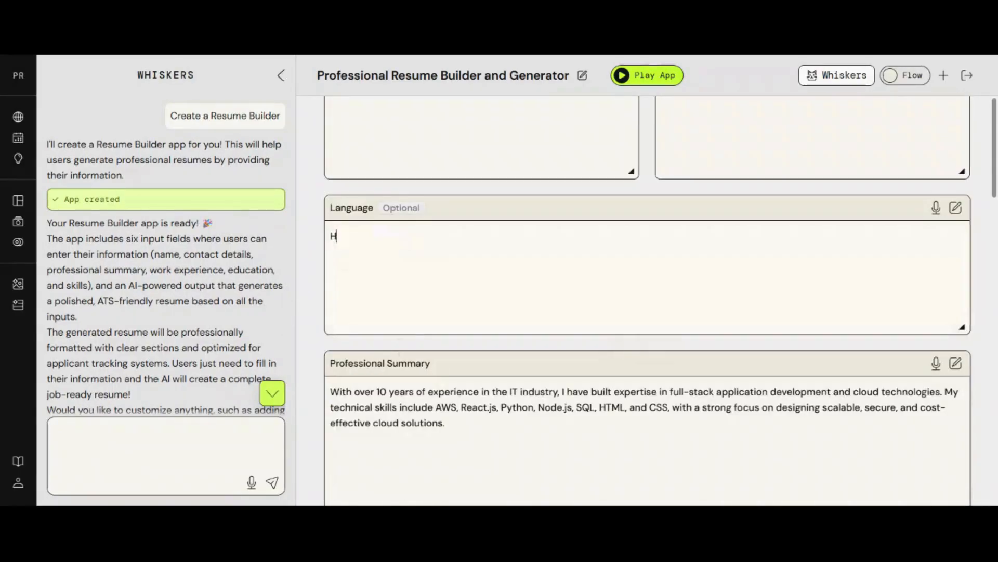
pyautogui.write('indi,English, Telgu')
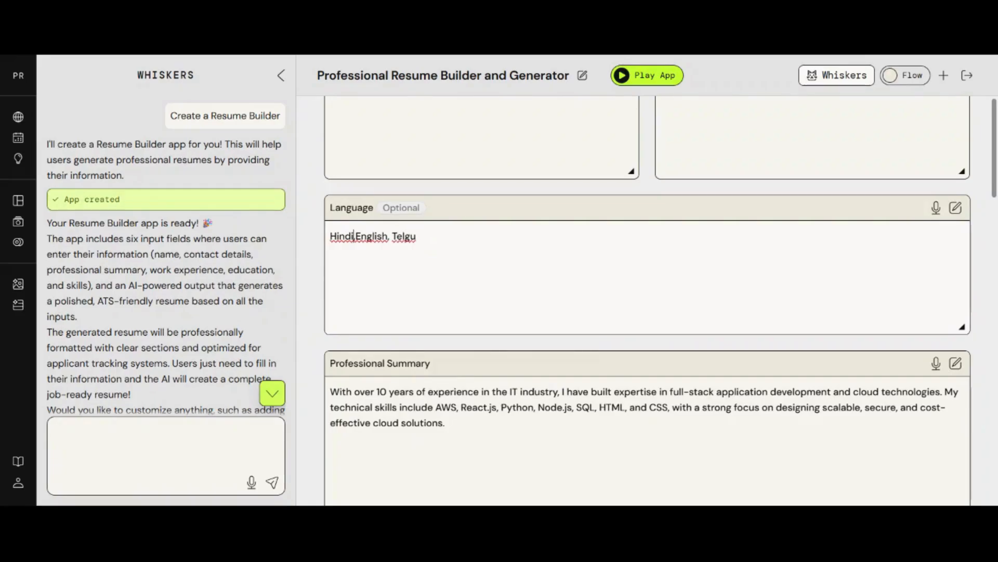
pyautogui.scroll(-15, 503, 285)
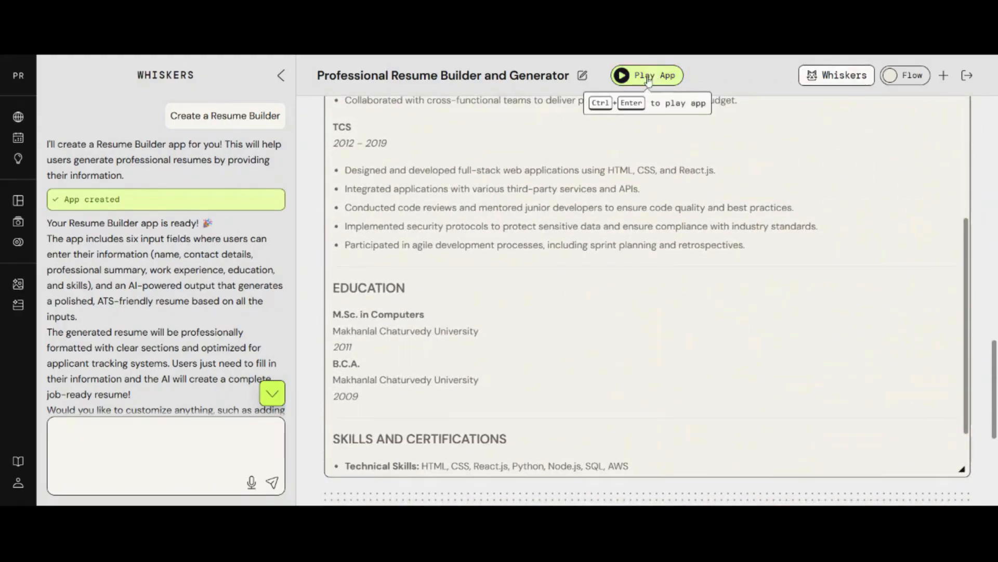
pyautogui.click(656, 76)
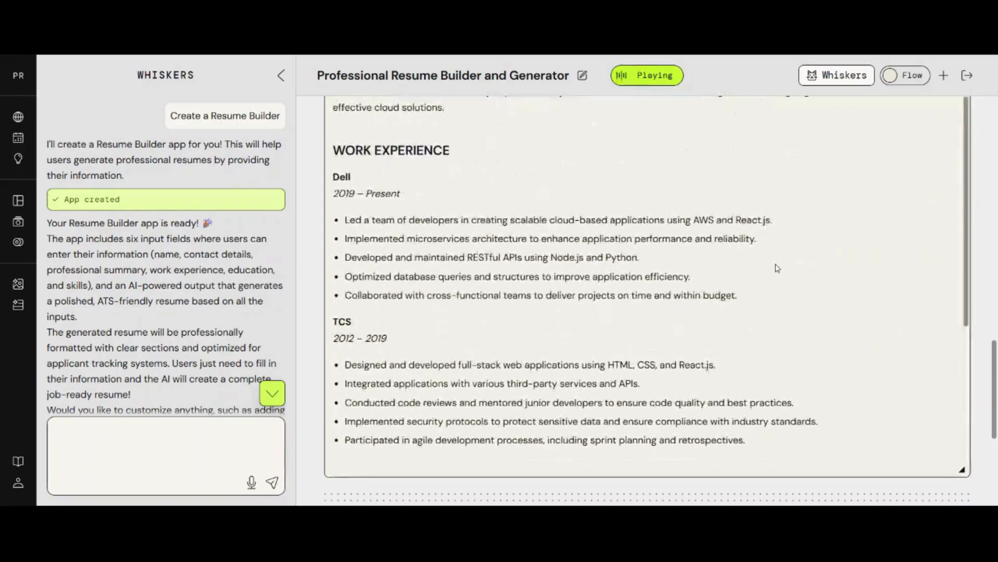
# - Highlight the Languages line listing Hindi, English, Telugu in the regenerated resume
pyautogui.scroll(2, 777, 268)
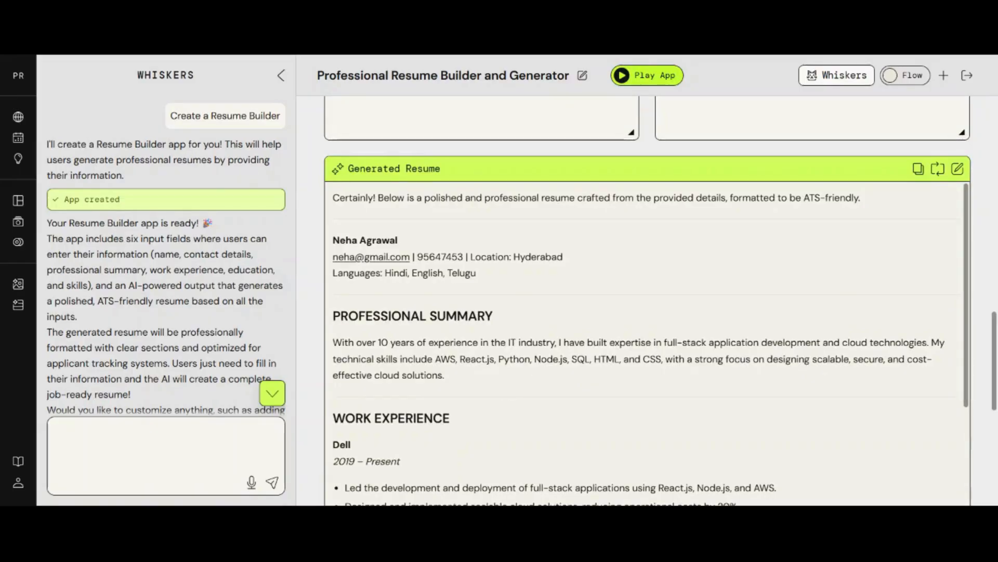
pyautogui.moveTo(470, 273); pyautogui.dragTo(387, 281)
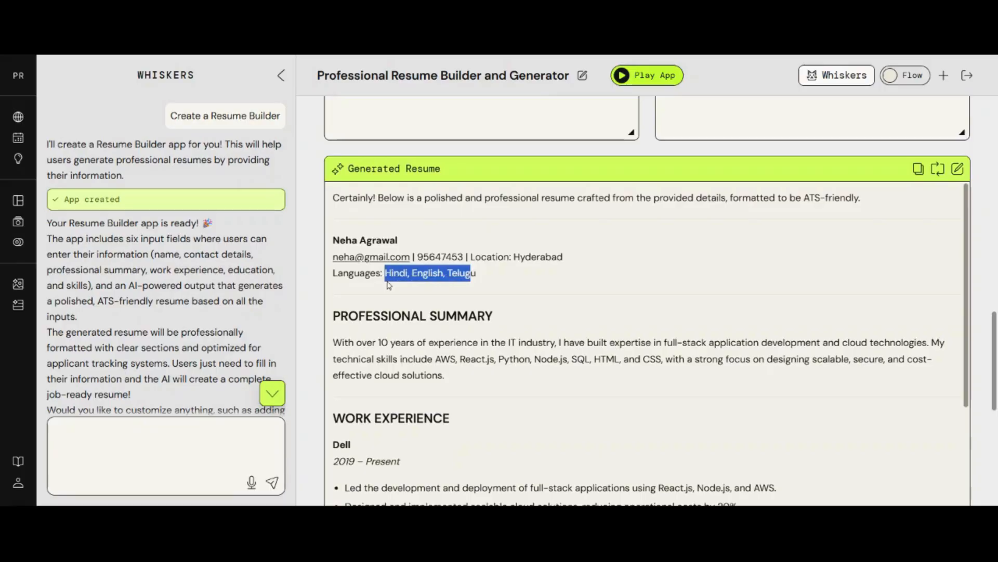
pyautogui.scroll(-5, 785, 370)
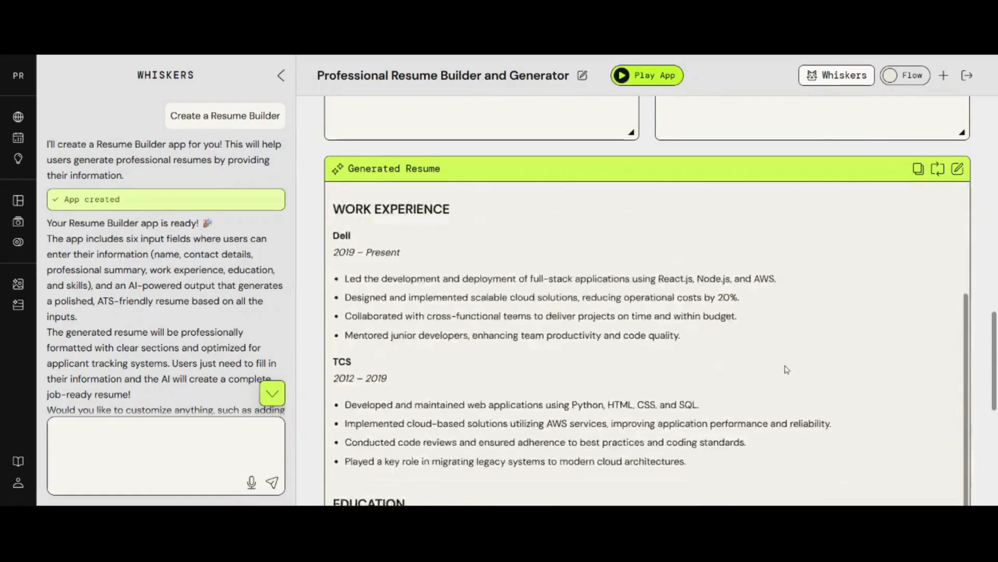
pyautogui.scroll(8, 795, 399)
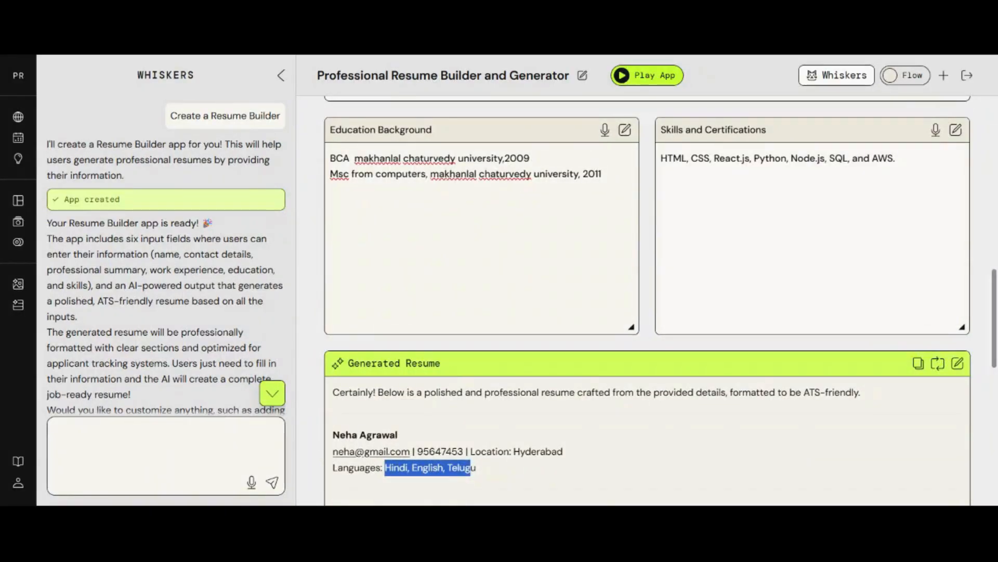
# - Return to the top and show the app's widget flow diagram
pyautogui.scroll(5, 648, 300)
pyautogui.scroll(10, 647, 301)
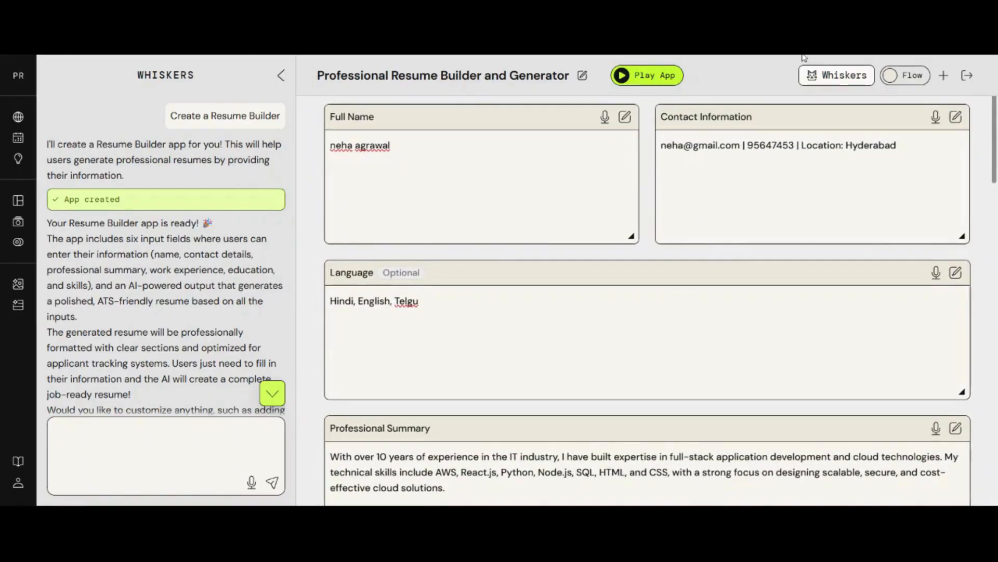
pyautogui.click(906, 75)
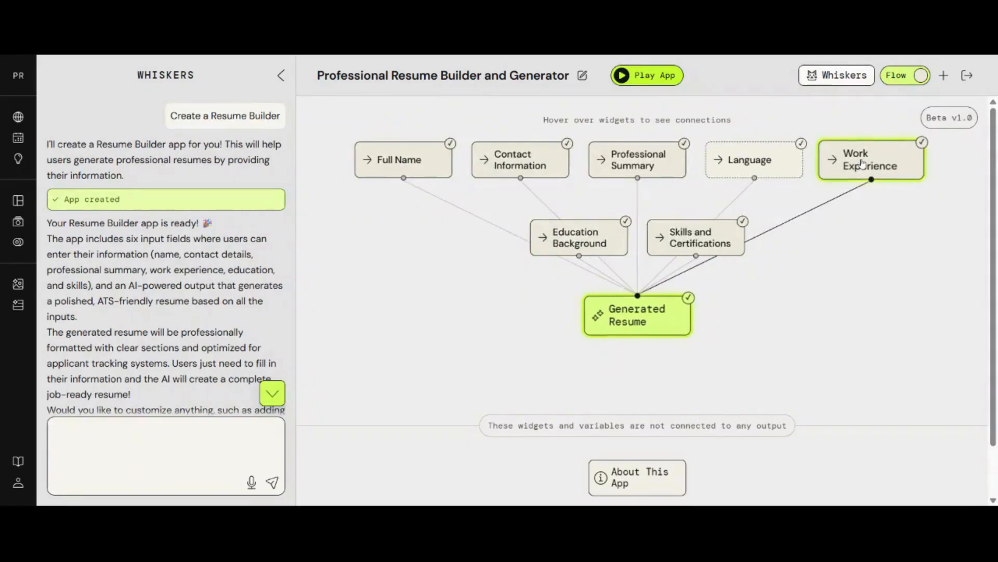
pyautogui.click(894, 80)
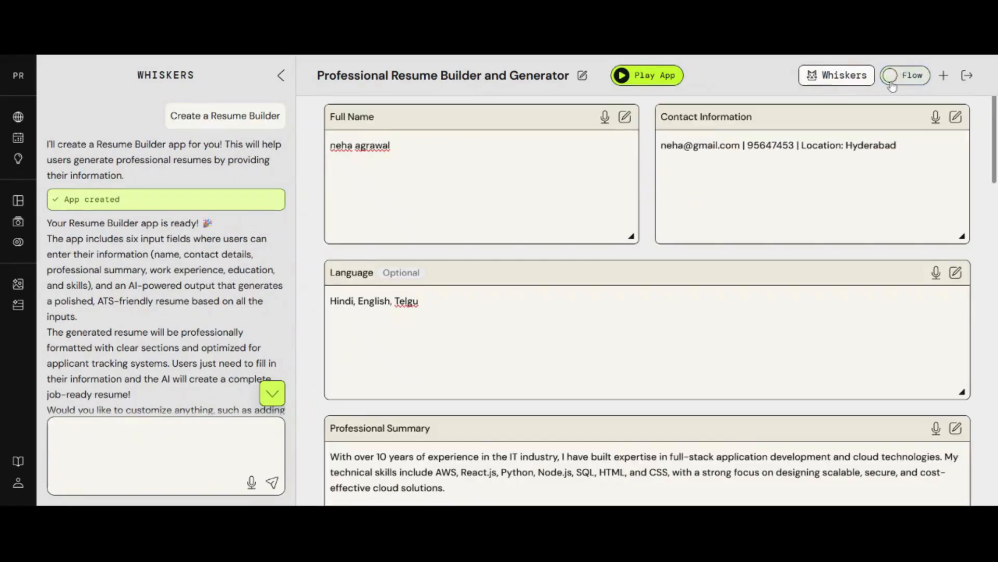
pyautogui.click(844, 78)
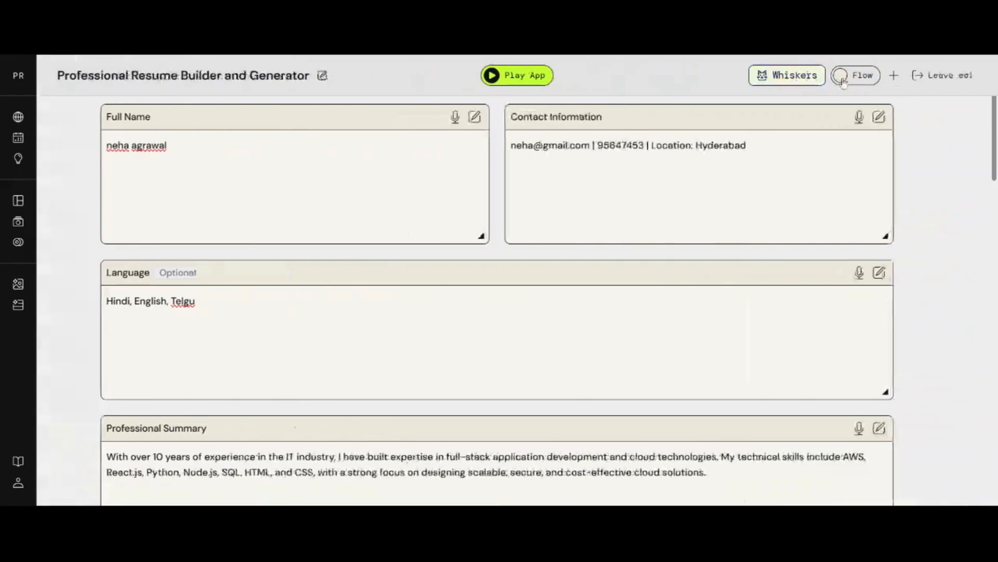
pyautogui.click(781, 77)
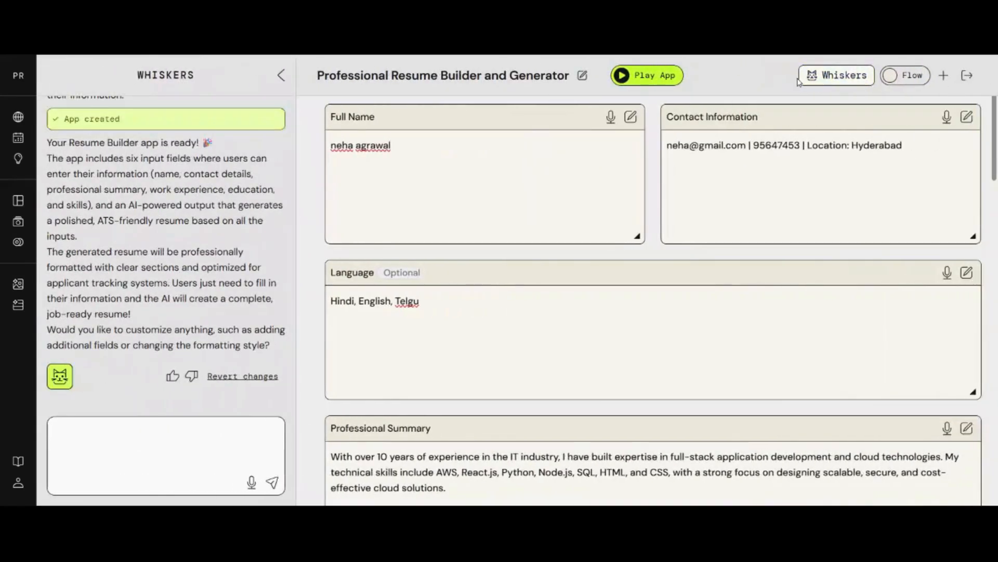
pyautogui.click(796, 77)
pyautogui.click(813, 78)
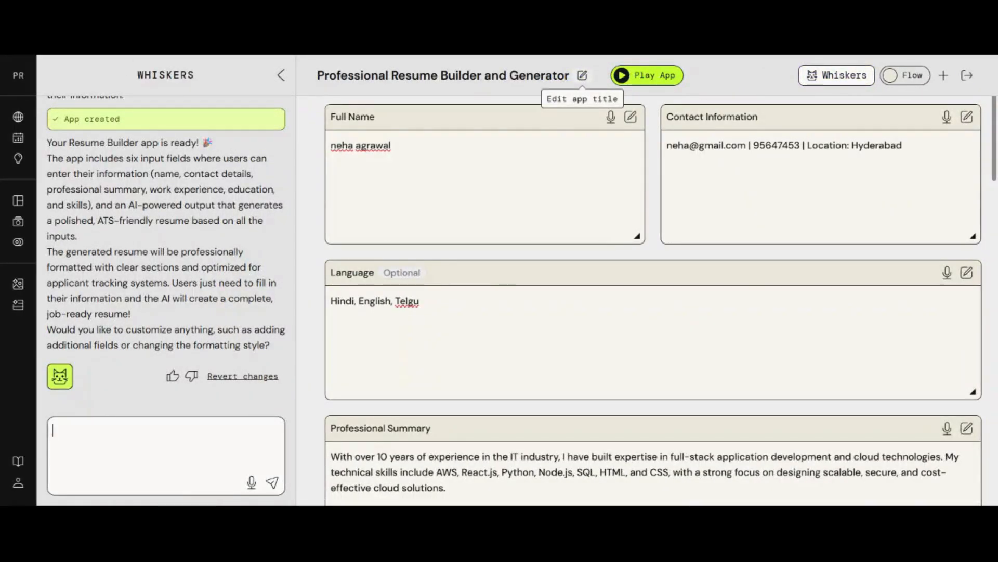
pyautogui.scroll(-10, 653, 302)
pyautogui.scroll(-15, 751, 269)
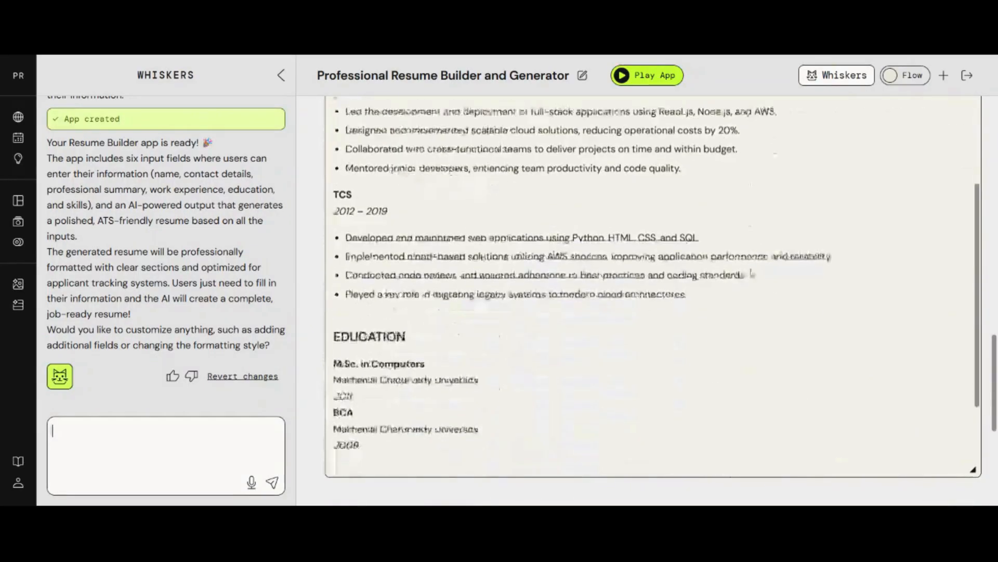
pyautogui.scroll(-3, 751, 269)
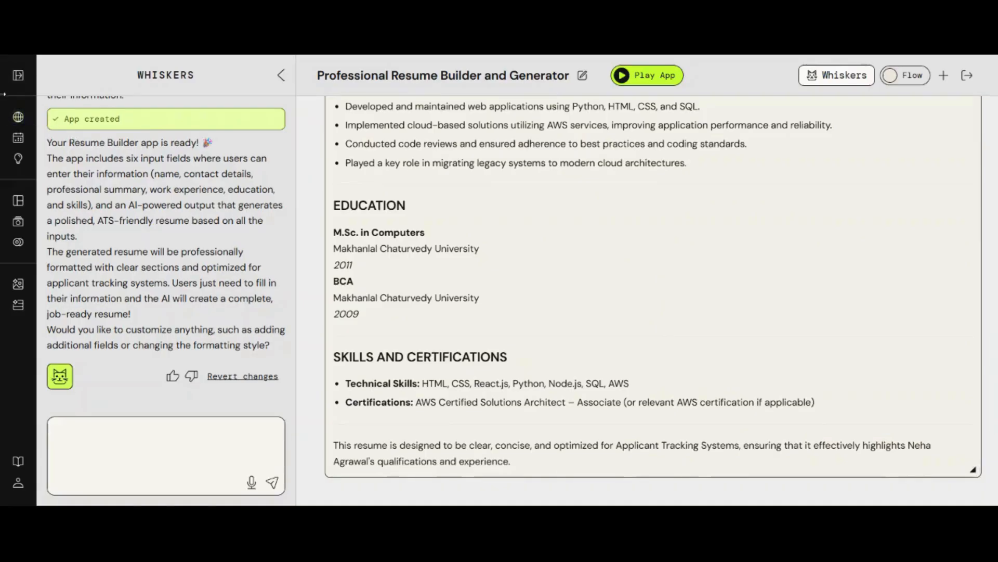
pyautogui.click(19, 76)
# - Set the Professional Resume Builder and Generator app's privacy to Anyone on the web
pyautogui.click(33, 257)
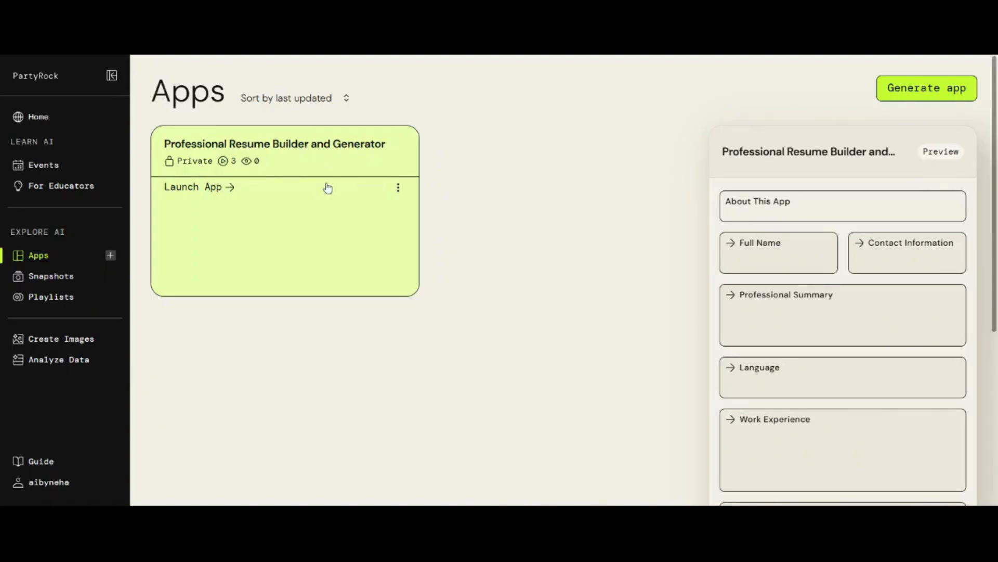
pyautogui.click(399, 188)
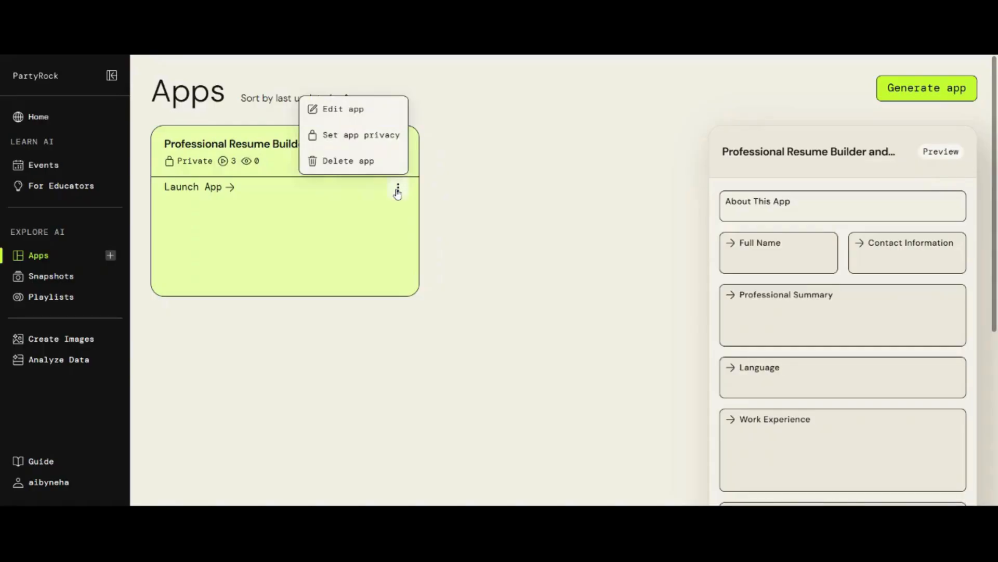
pyautogui.click(376, 137)
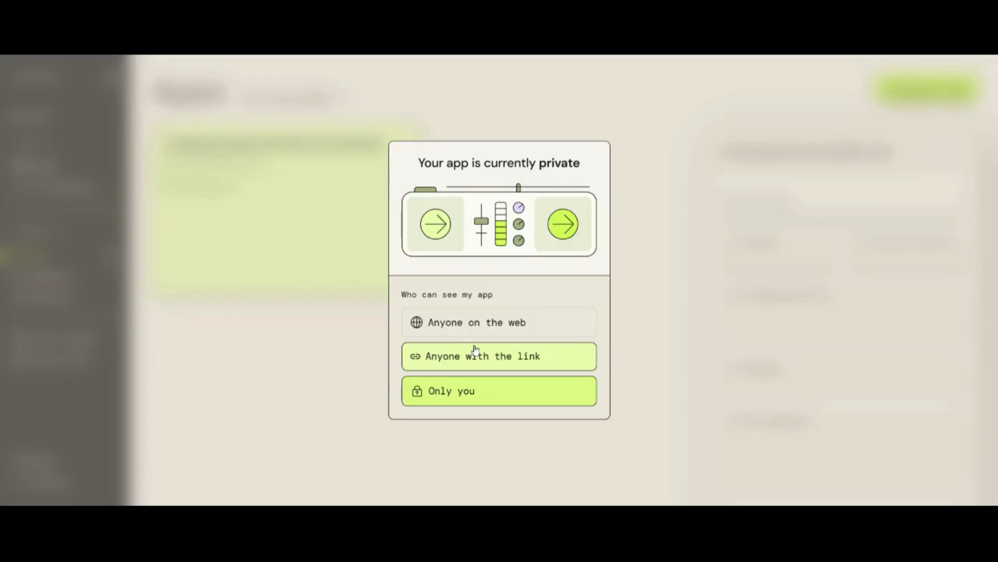
pyautogui.click(479, 323)
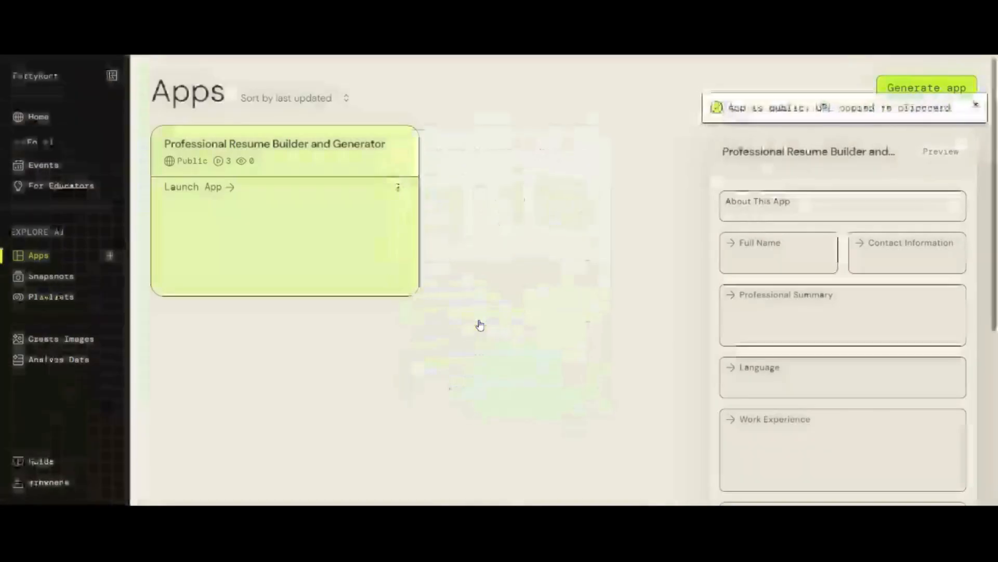
# - Check the Snapshots page, then launch the Professional Resume Builder and Generator from Apps
pyautogui.click(399, 189)
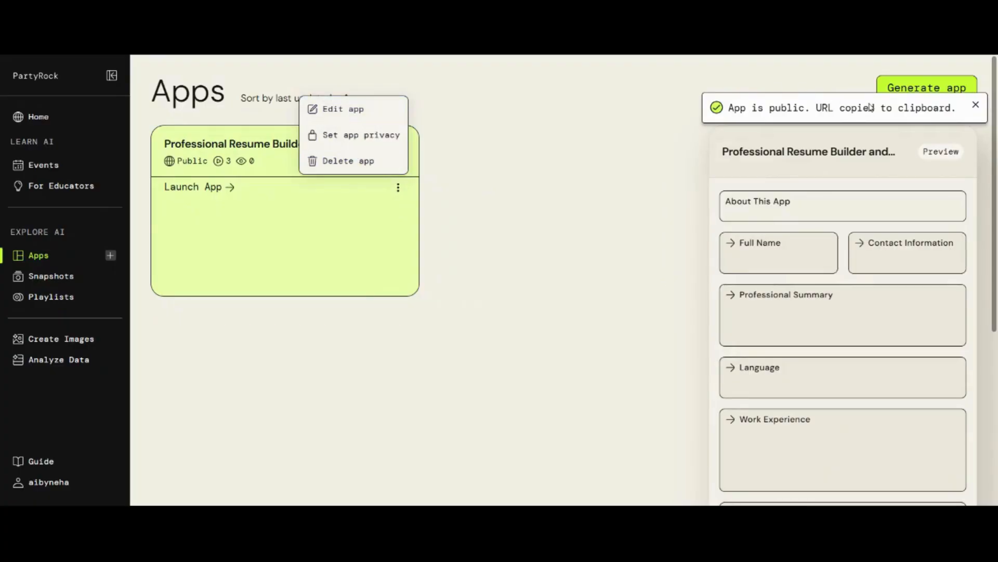
pyautogui.click(630, 246)
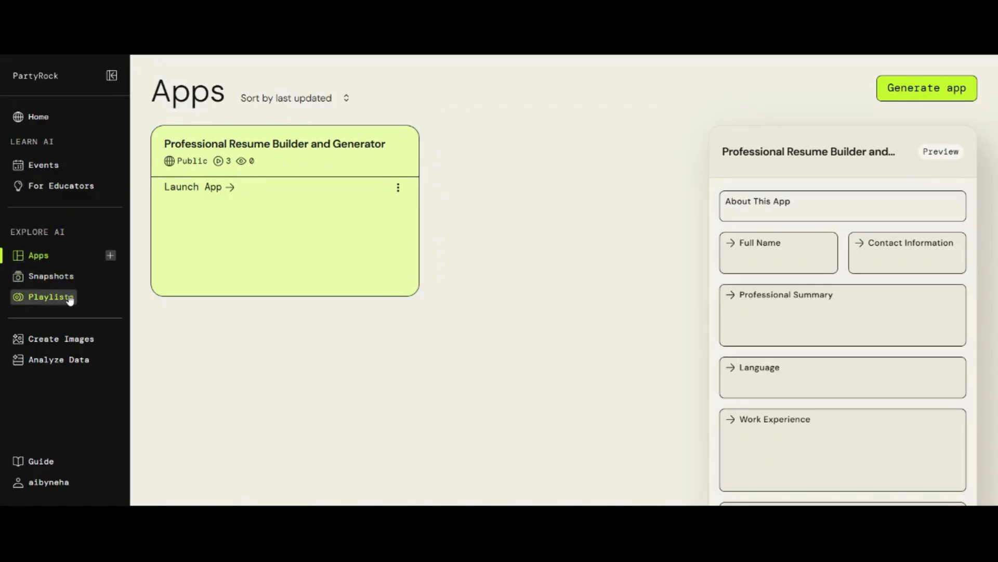
pyautogui.click(59, 280)
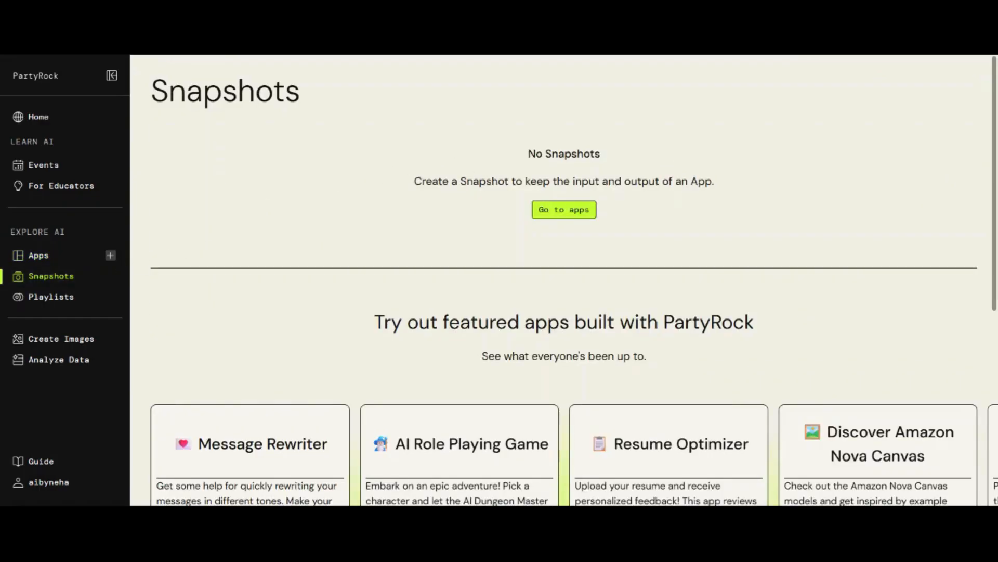
pyautogui.click(48, 259)
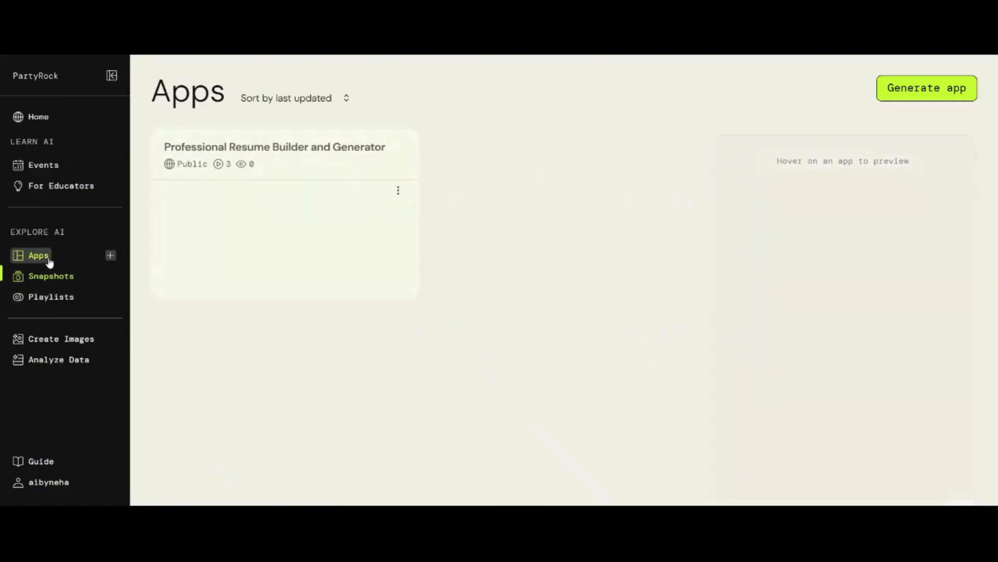
pyautogui.click(374, 167)
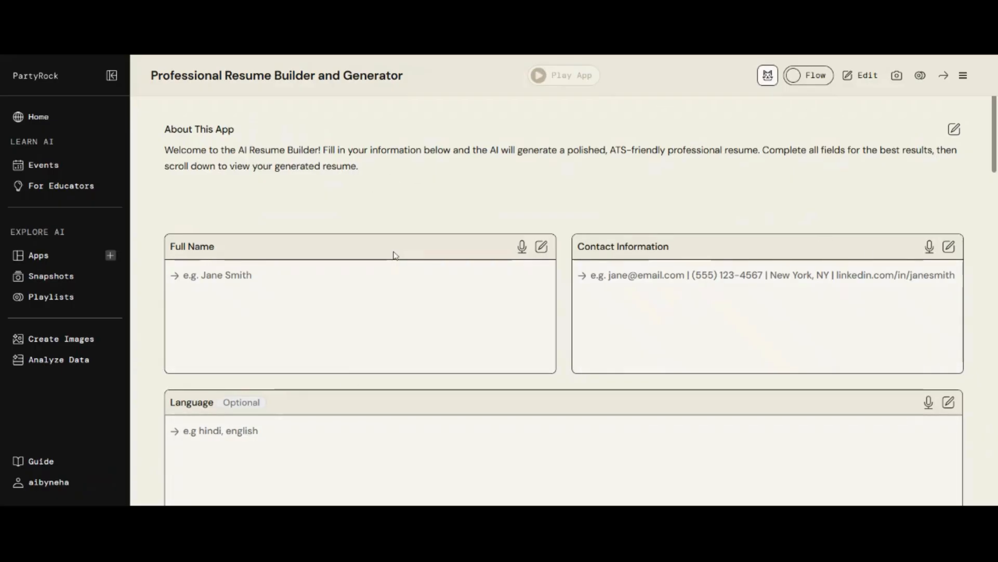
# - Take a snapshot of the resume app's current input and output
pyautogui.click(897, 76)
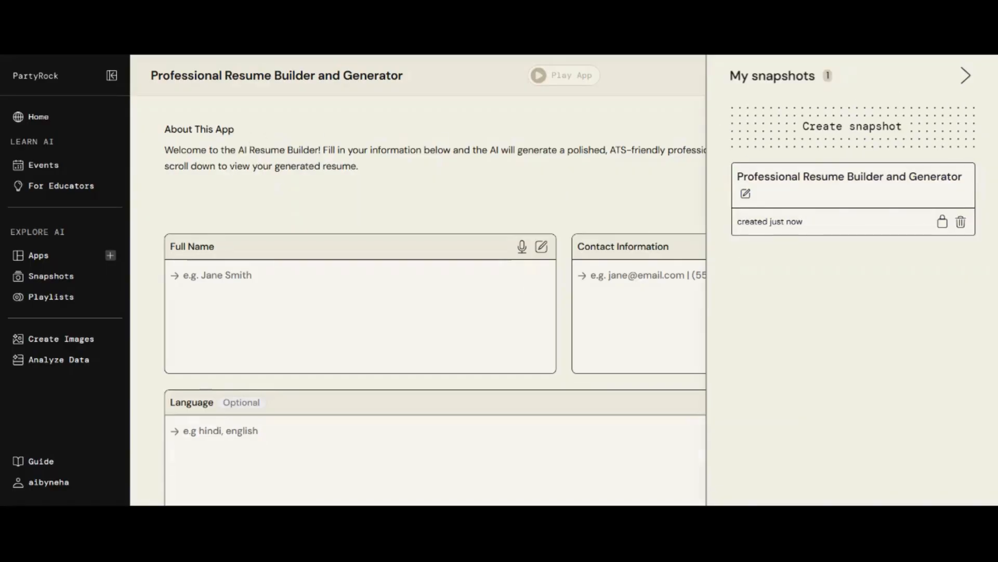
pyautogui.click(966, 76)
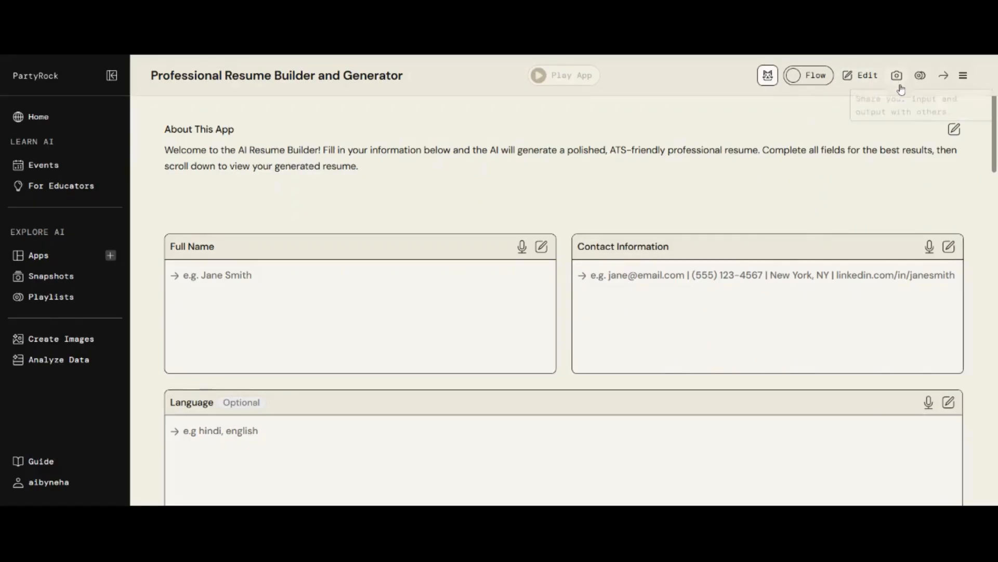
pyautogui.scroll(-5, 561, 285)
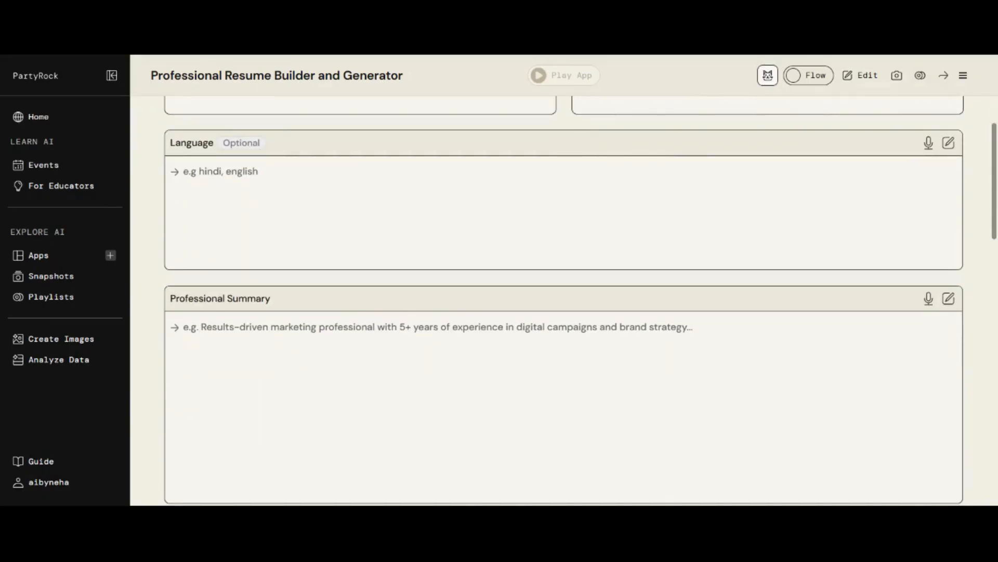
# - Open the saved resume snapshot from Snapshots and put the app into edit mode
pyautogui.click(64, 279)
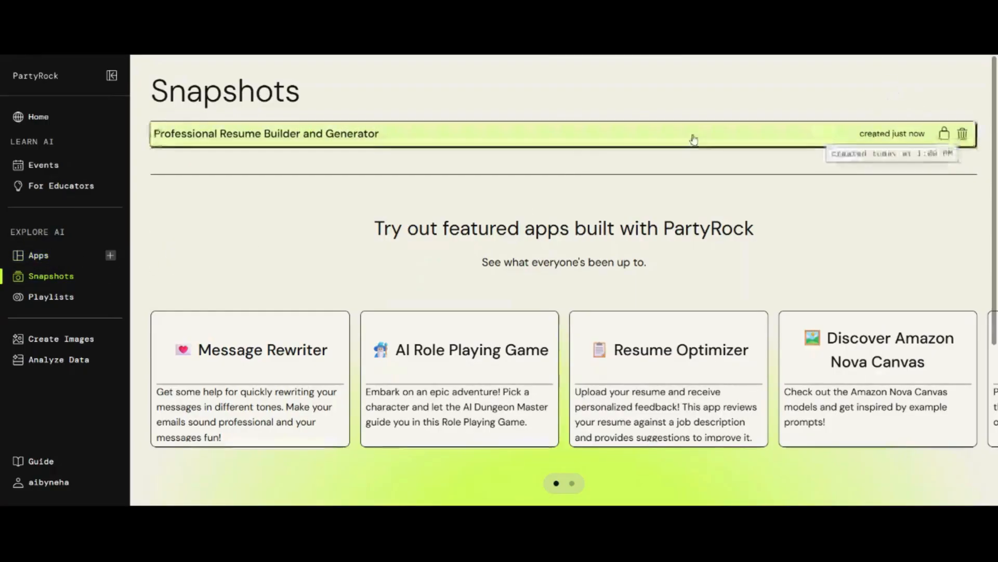
pyautogui.click(408, 142)
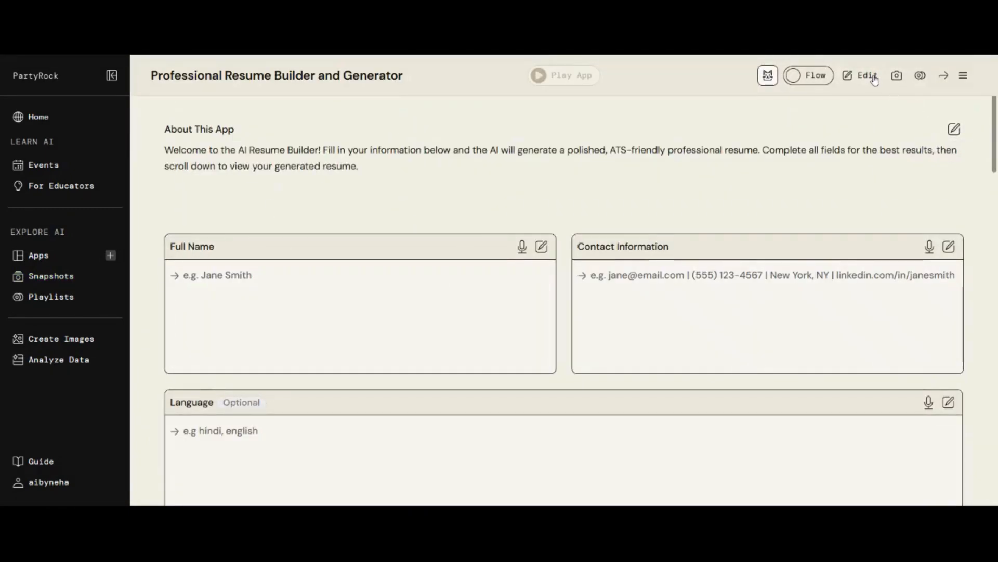
pyautogui.click(867, 76)
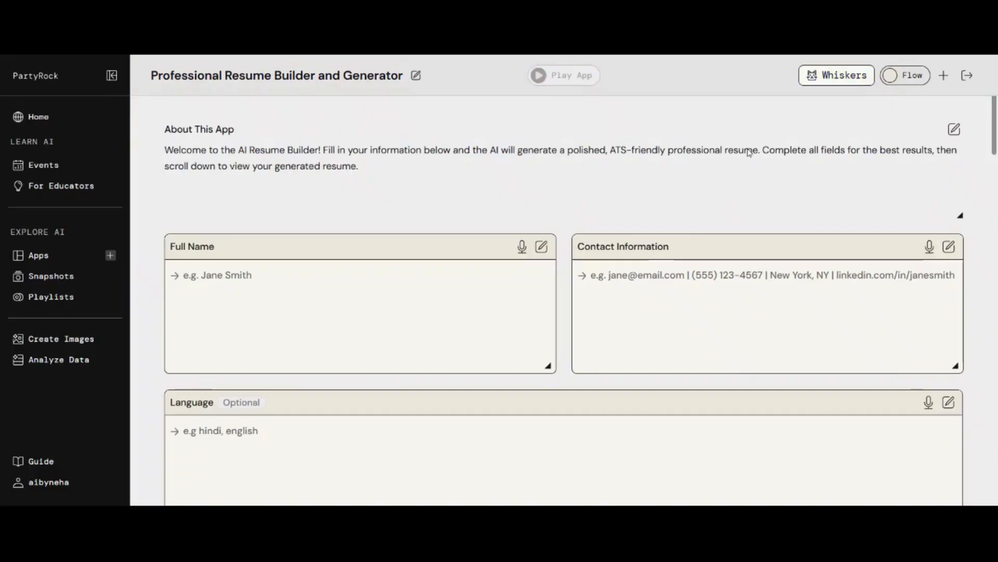
# - Add a dropdown widget named widget0 to the resume app and release the changes
pyautogui.scroll(-10, 564, 260)
pyautogui.scroll(-15, 566, 229)
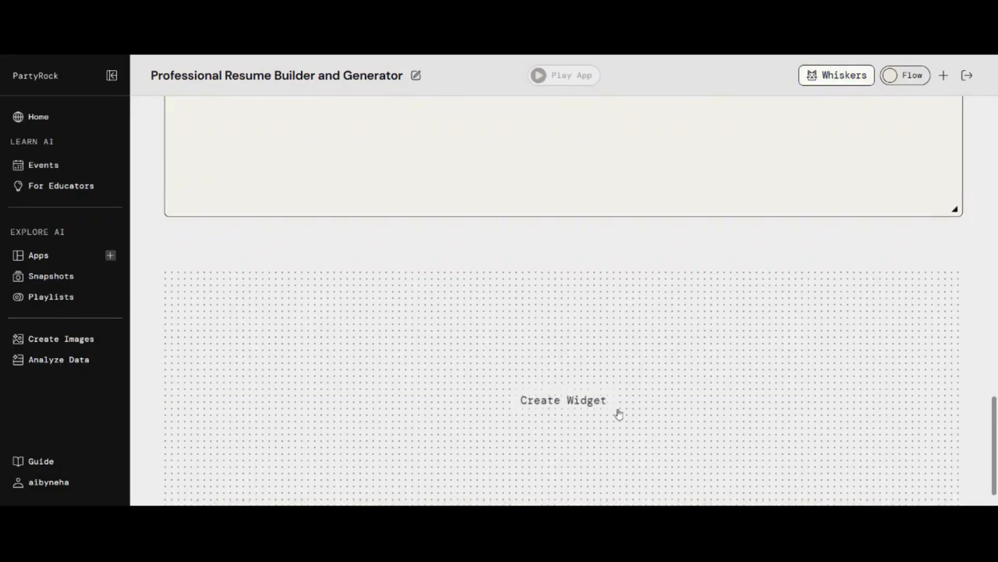
pyautogui.click(587, 359)
pyautogui.click(223, 281)
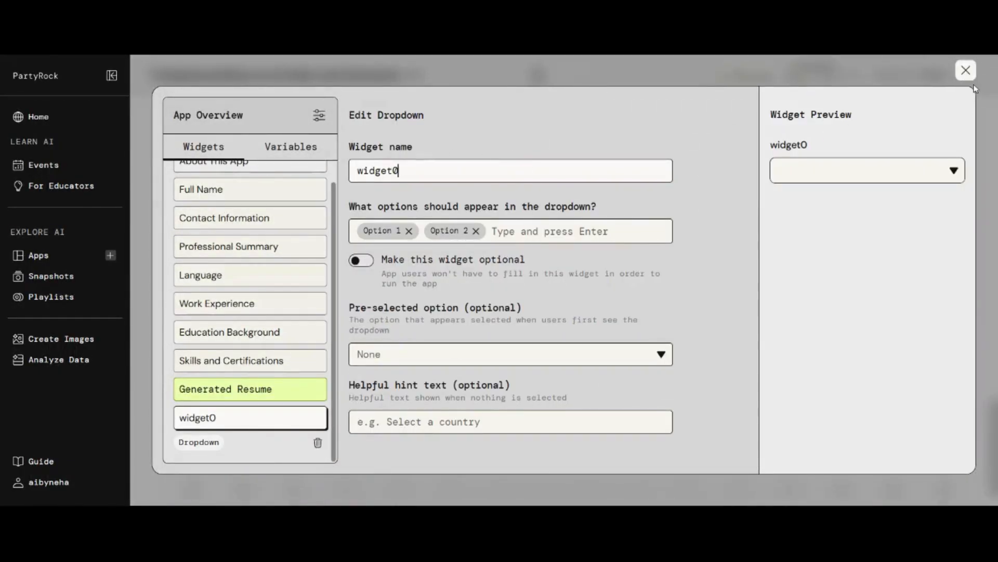
pyautogui.click(965, 71)
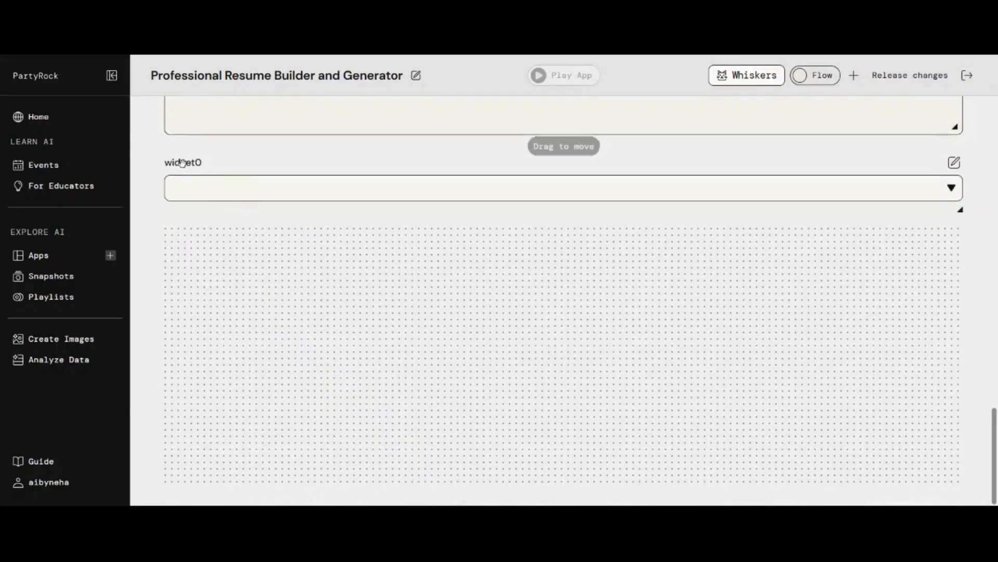
pyautogui.click(896, 79)
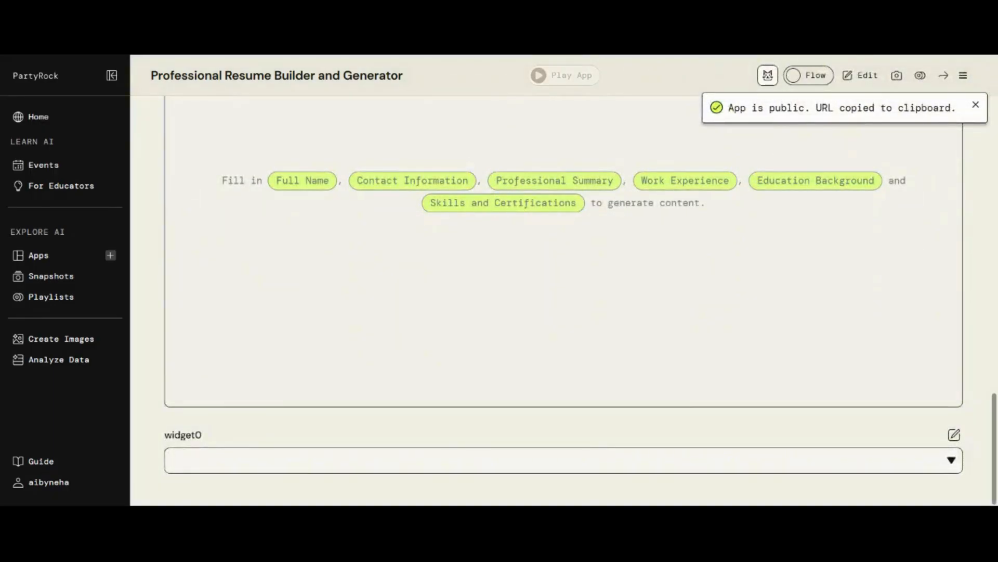
pyautogui.scroll(3, 541, 254)
# - Open the Outdated Professional Resume Builder snapshot from Snapshots and scroll through it
pyautogui.click(52, 277)
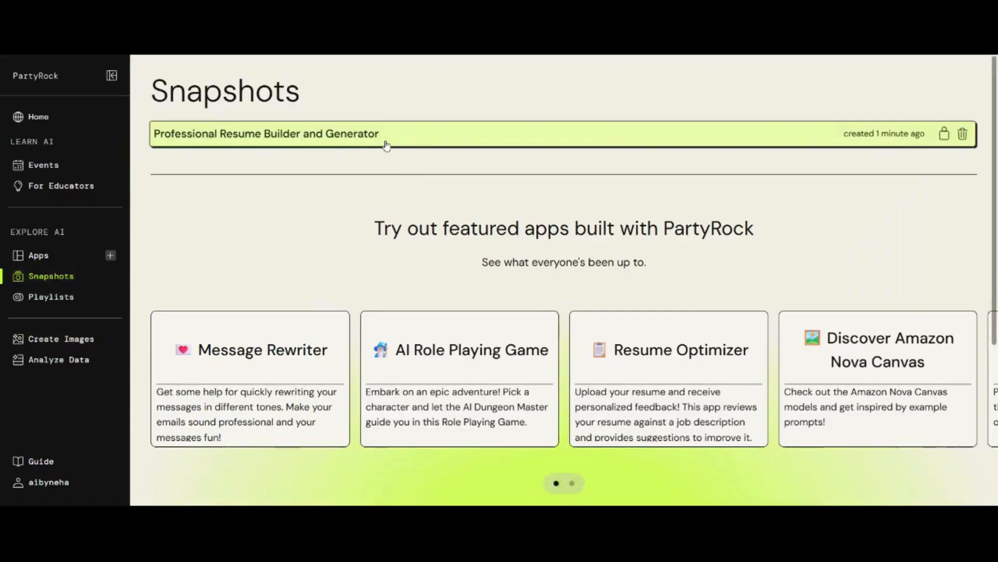
pyautogui.click(370, 134)
pyautogui.scroll(-10, 352, 140)
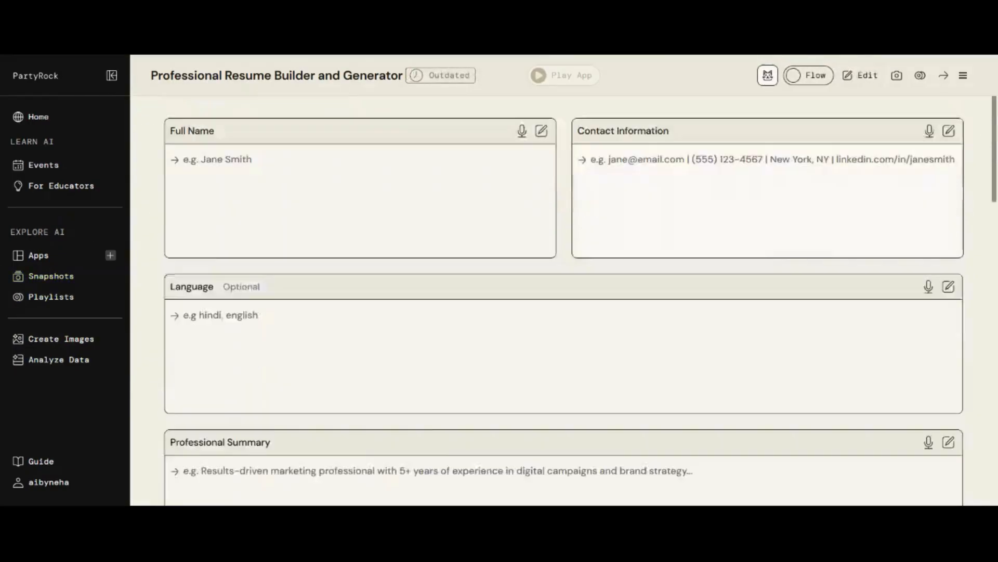
pyautogui.scroll(-10, 598, 302)
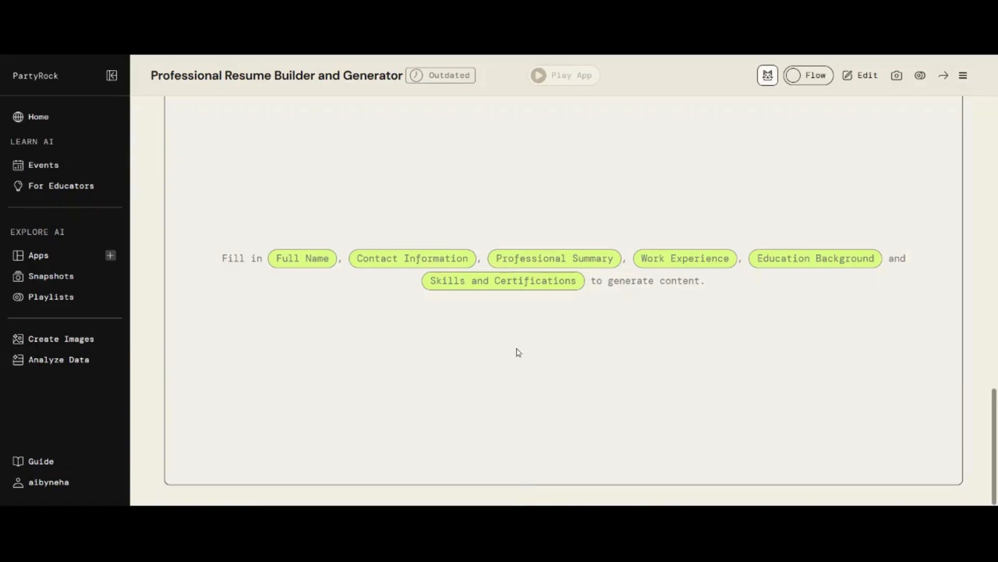
pyautogui.scroll(10, 517, 350)
pyautogui.scroll(5, 564, 302)
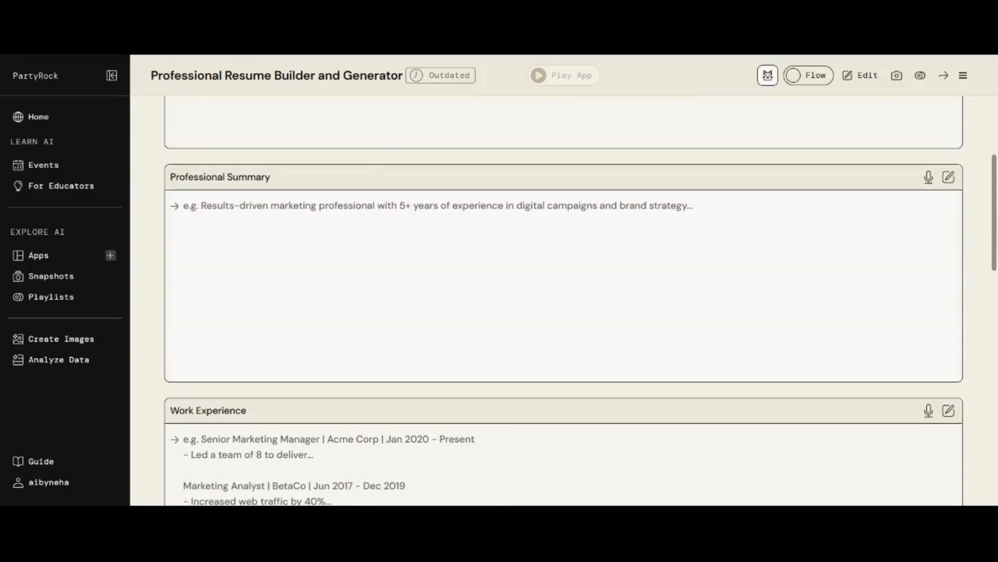
pyautogui.scroll(5, 564, 301)
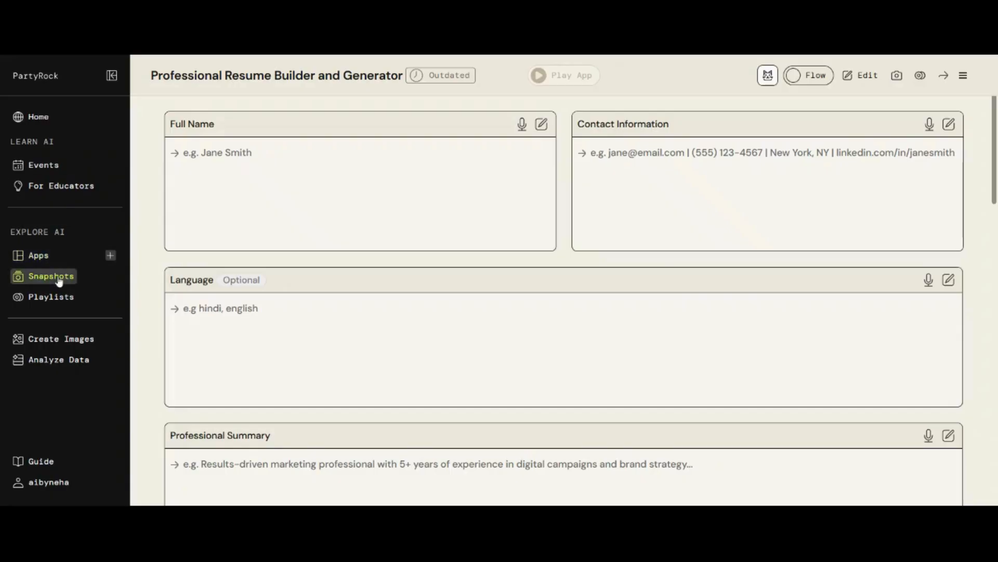
# - Open the Education playlist from Apps > Playlists to see its four apps
pyautogui.click(47, 262)
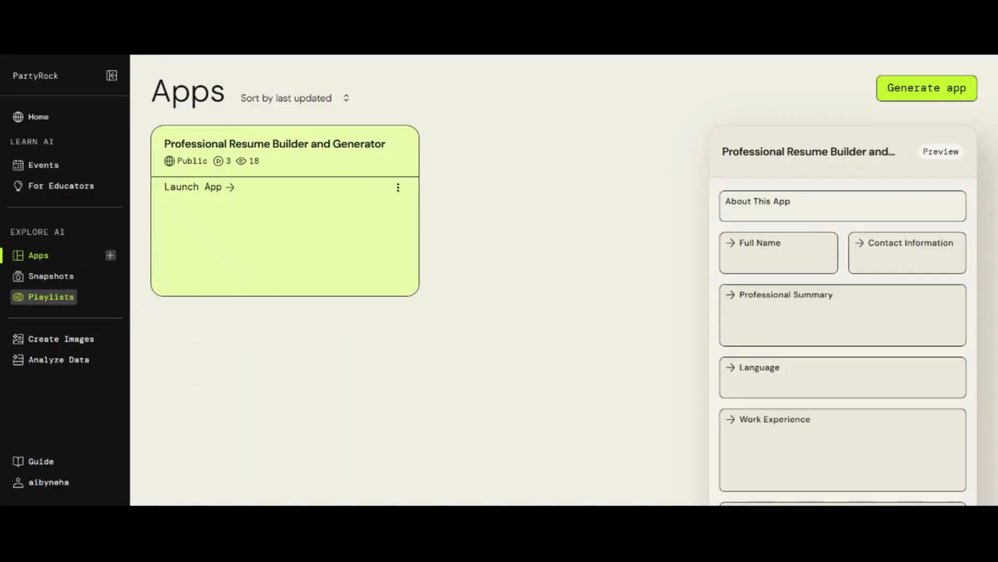
pyautogui.click(63, 301)
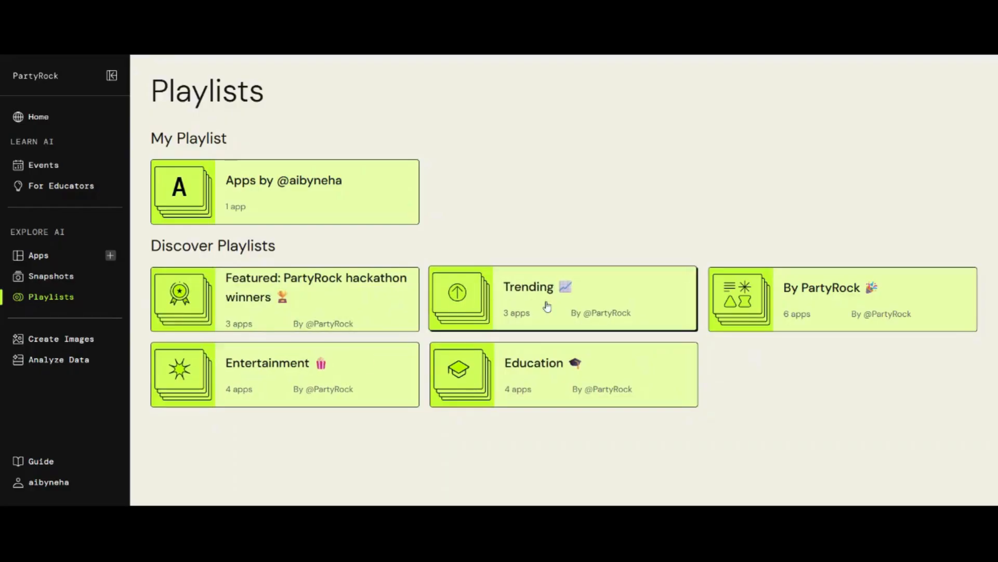
pyautogui.click(543, 372)
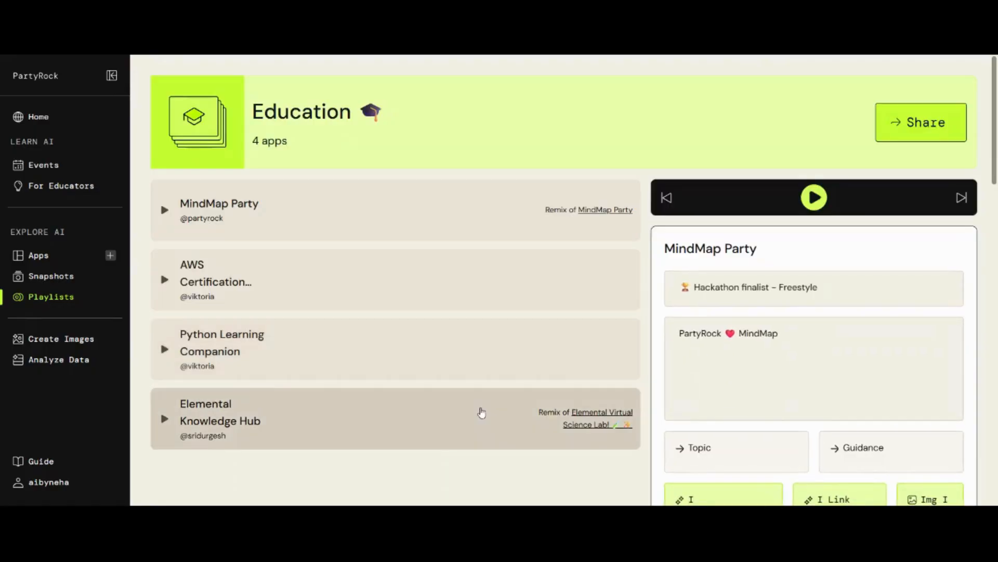
# - Preview an Education playlist app, then open the AWS Certification Exam Practice Tool
pyautogui.click(598, 281)
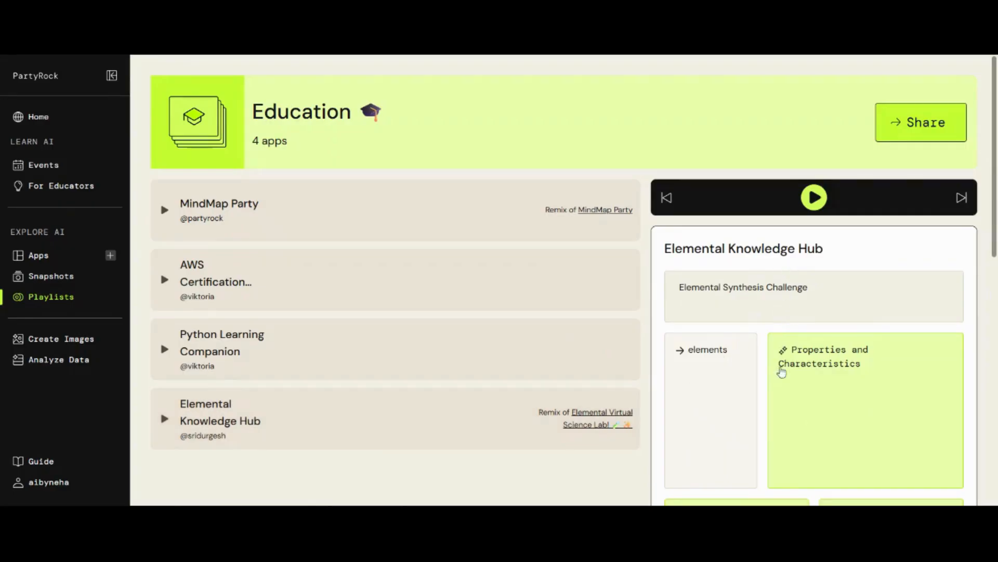
pyautogui.scroll(-3, 767, 436)
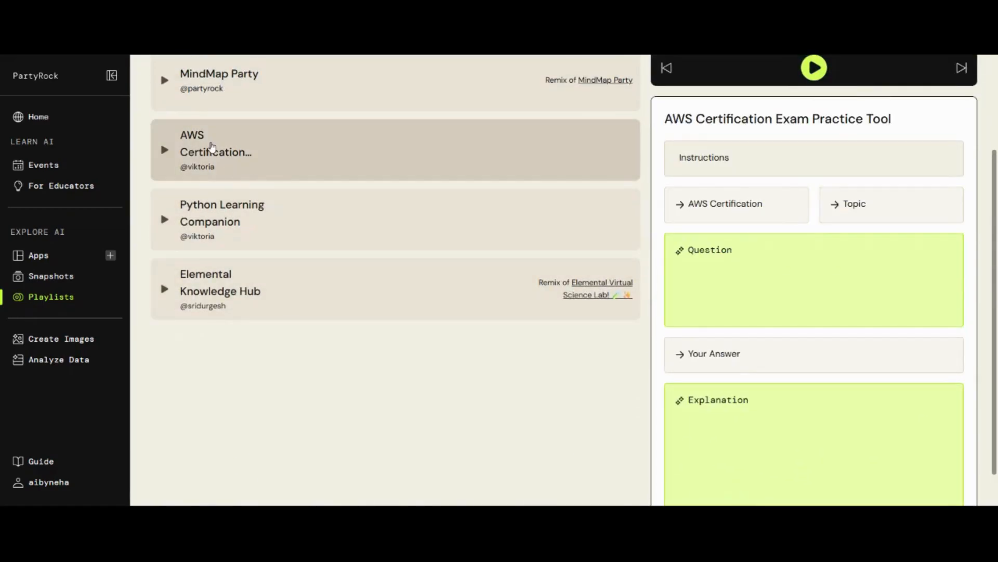
pyautogui.click(211, 148)
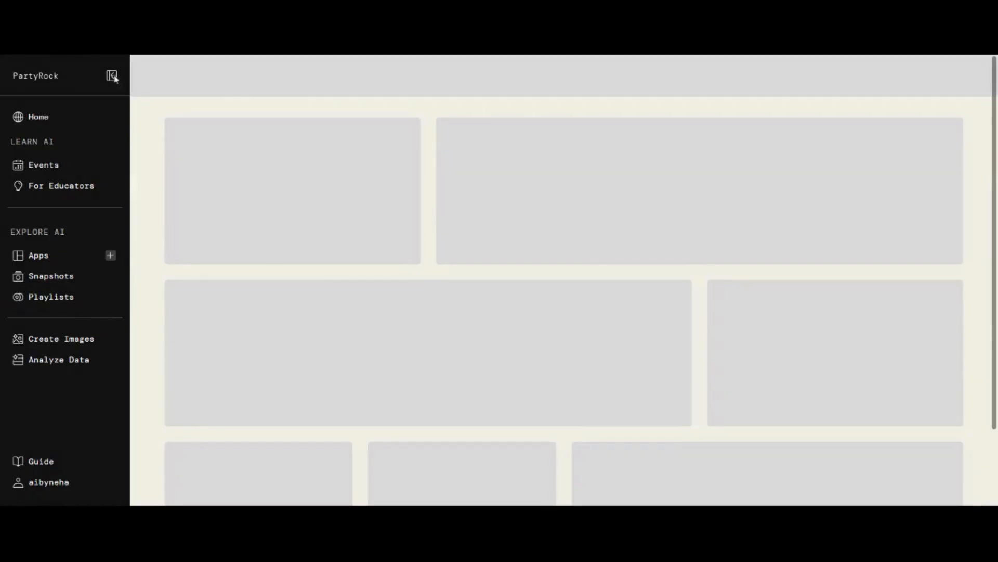
# - Generate a Solutions Architect Associate practice question with options A to D
pyautogui.scroll(-10, 669, 258)
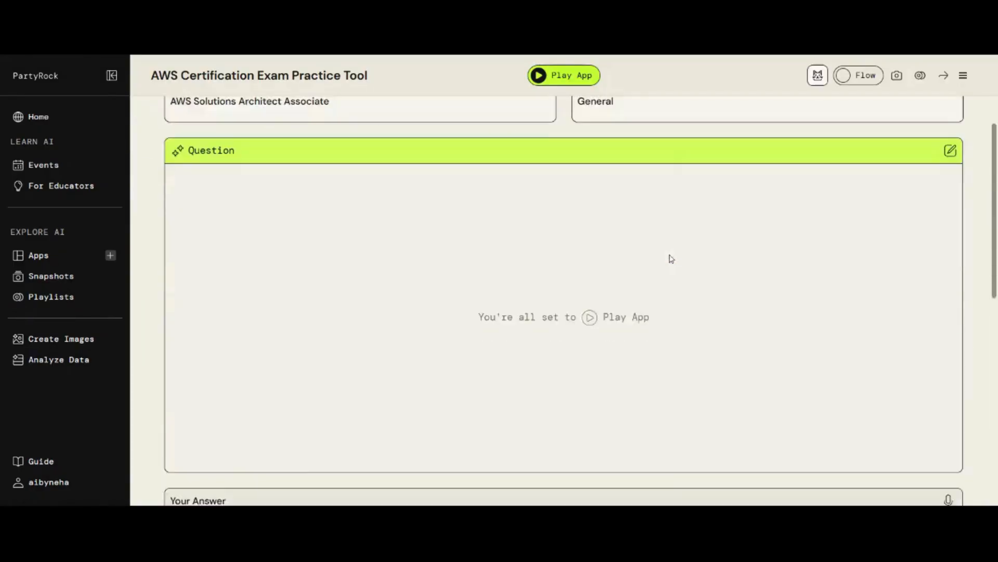
pyautogui.scroll(-3, 533, 341)
pyautogui.scroll(13, 485, 264)
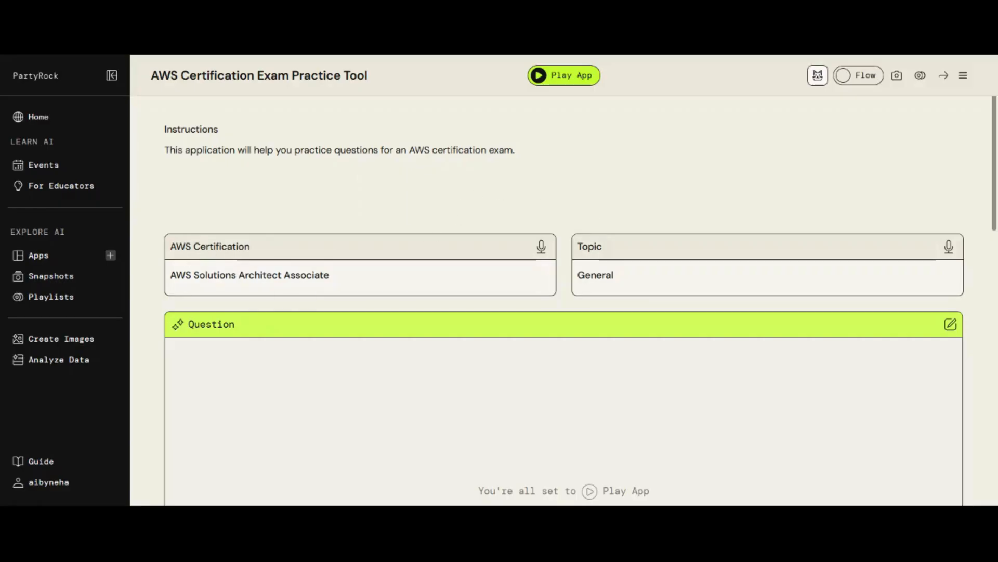
pyautogui.moveTo(330, 275); pyautogui.dragTo(165, 277)
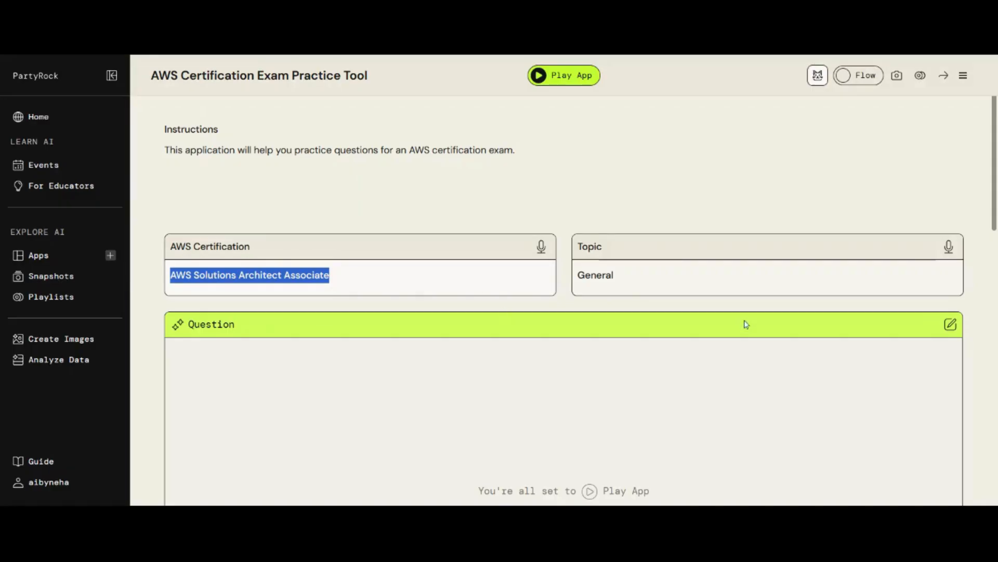
pyautogui.scroll(-4, 710, 327)
pyautogui.click(589, 299)
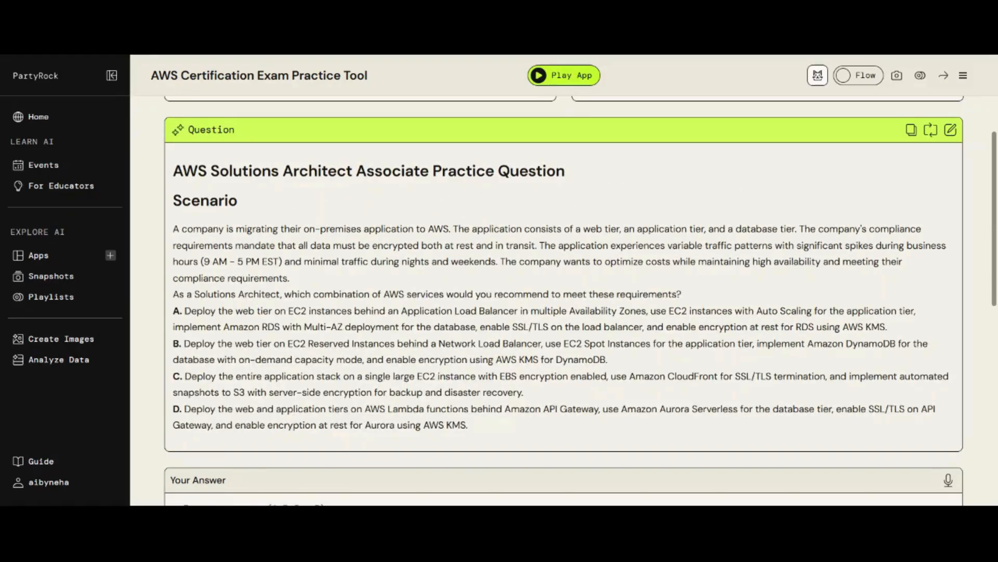
pyautogui.scroll(-1, 222, 433)
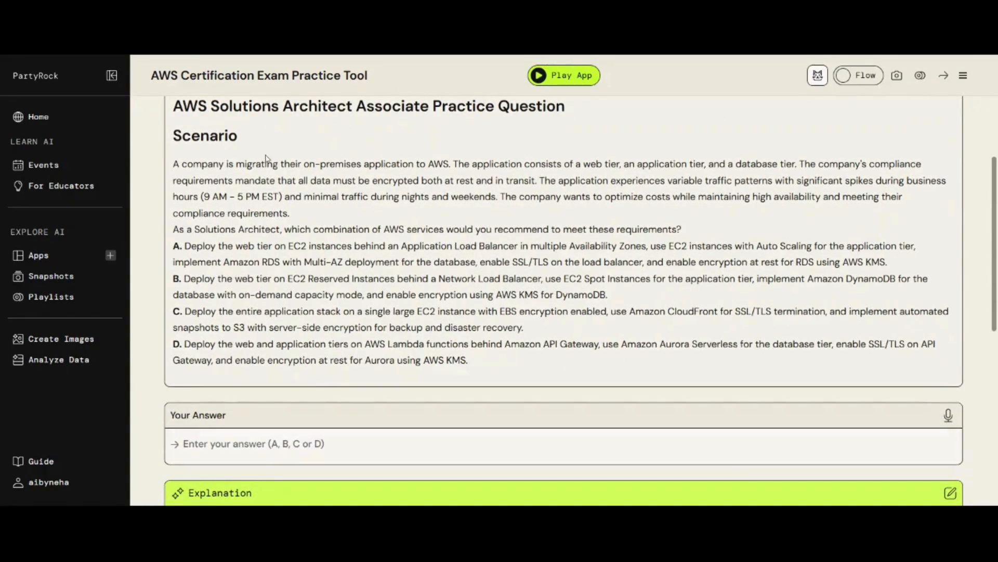
pyautogui.click(241, 444)
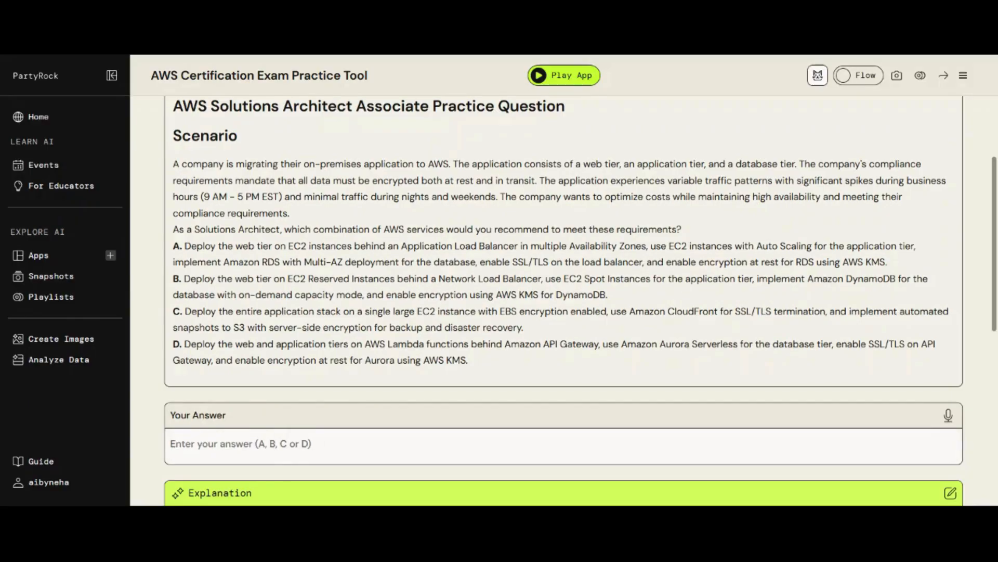
pyautogui.write('C')
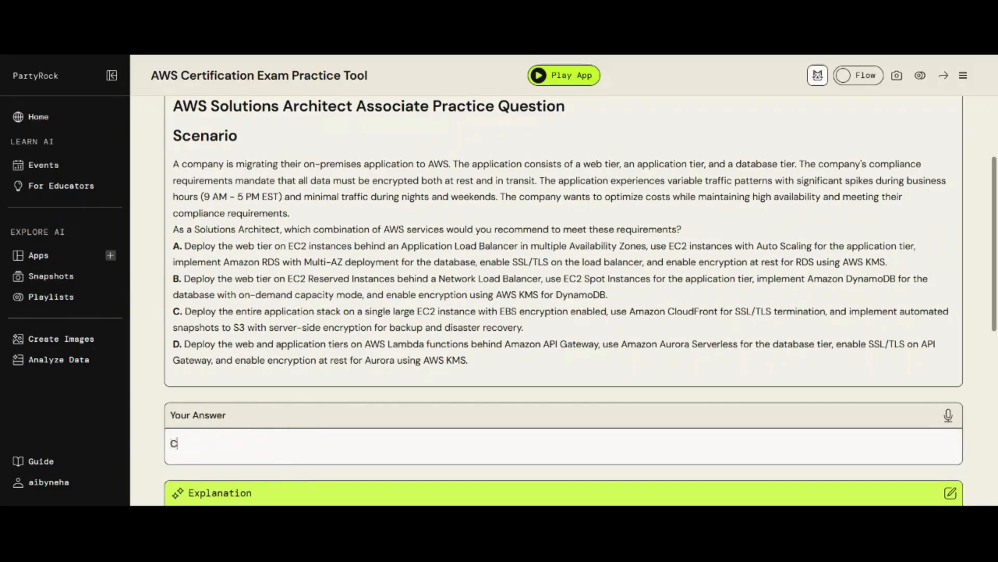
pyautogui.scroll(-5, 555, 445)
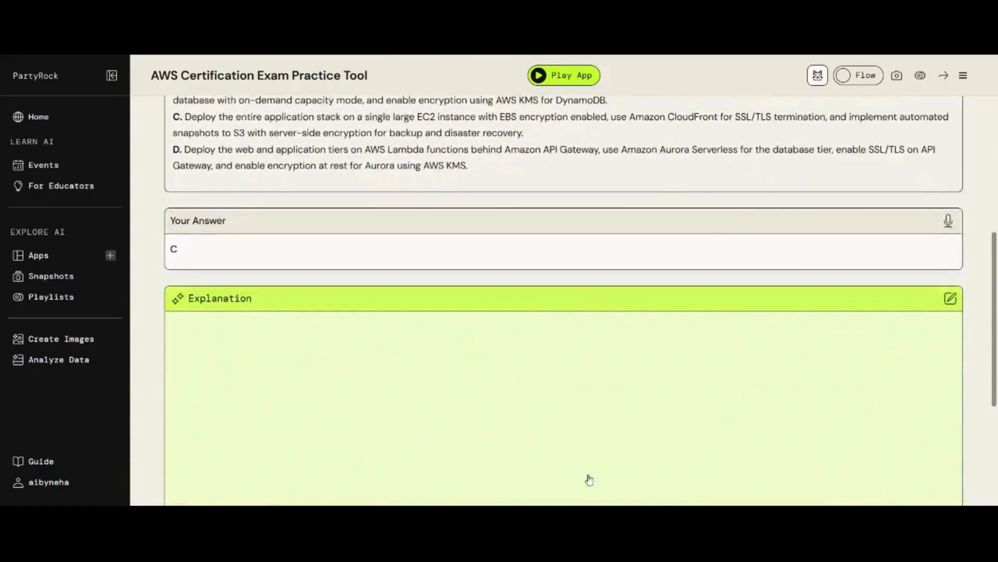
pyautogui.click(586, 395)
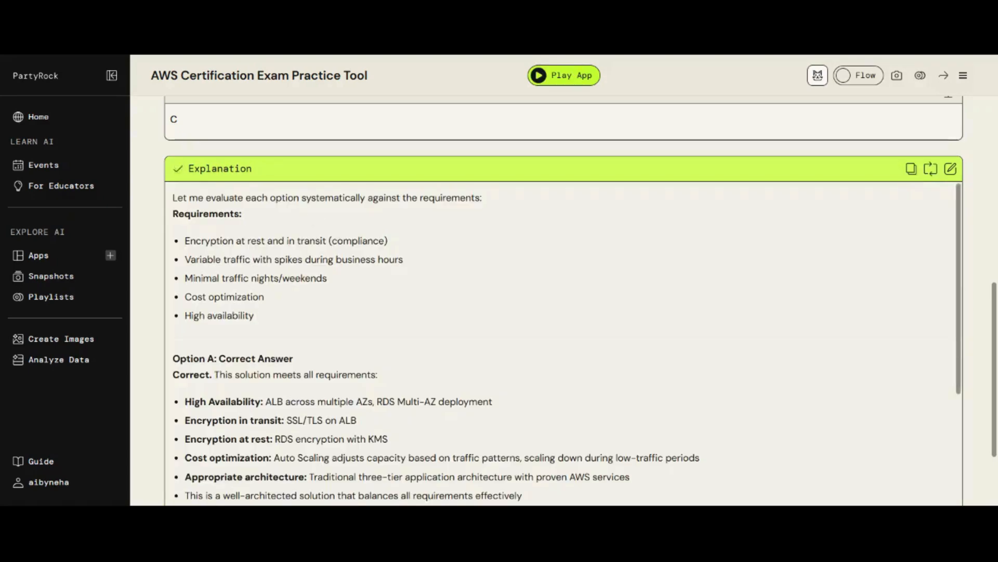
pyautogui.scroll(-3, 213, 156)
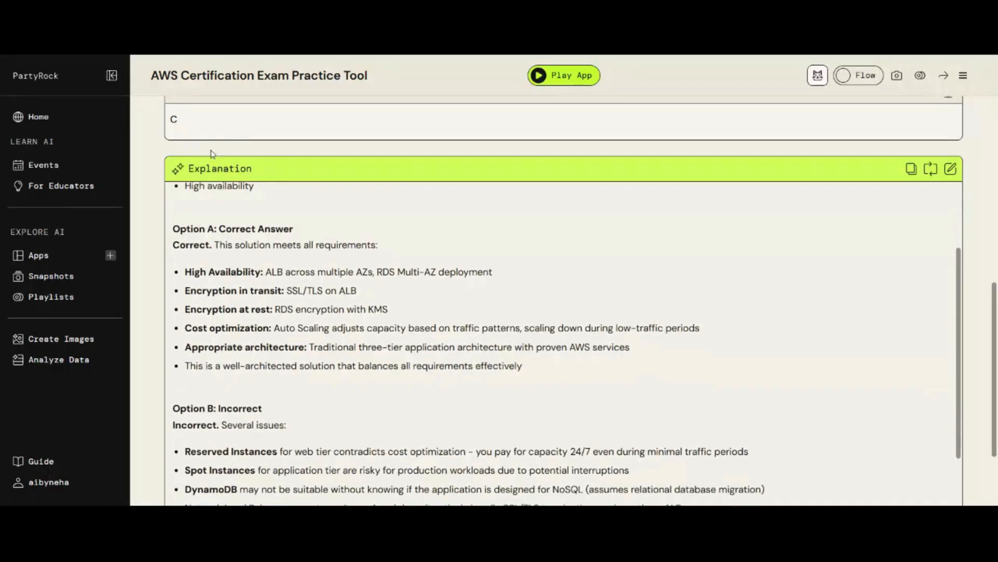
pyautogui.scroll(2, 291, 270)
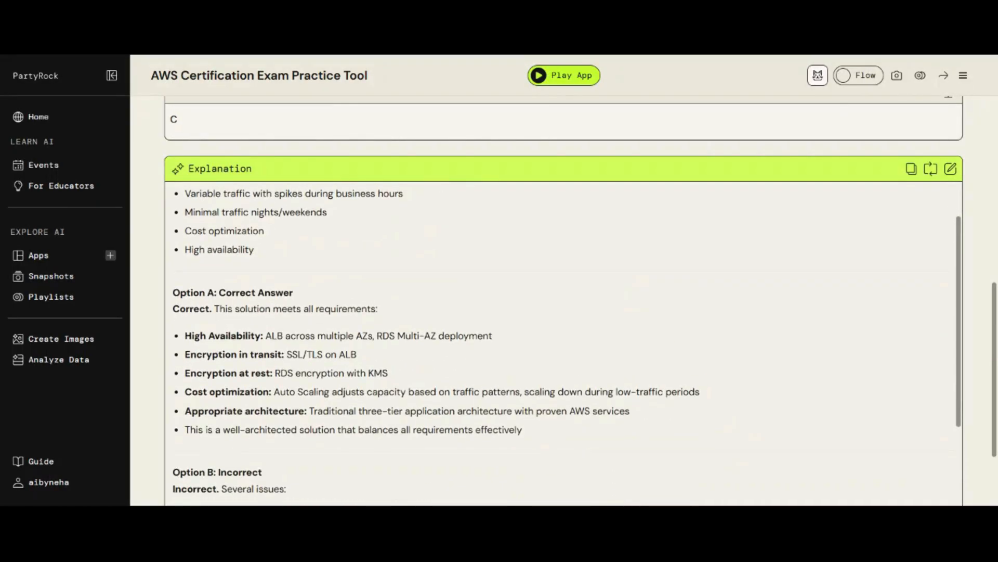
pyautogui.scroll(-4, 561, 338)
pyautogui.moveTo(214, 421); pyautogui.dragTo(247, 420)
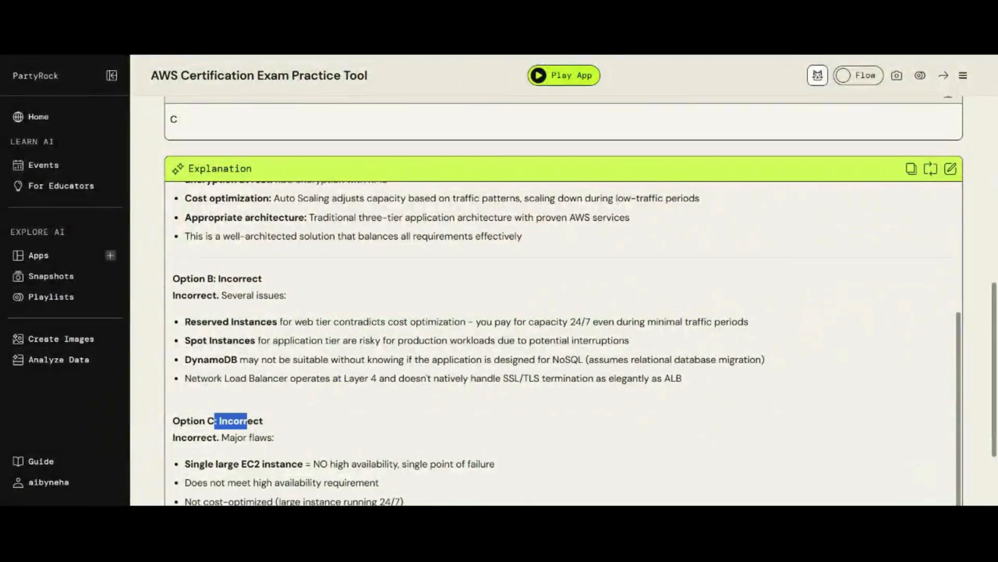
pyautogui.scroll(4, 251, 266)
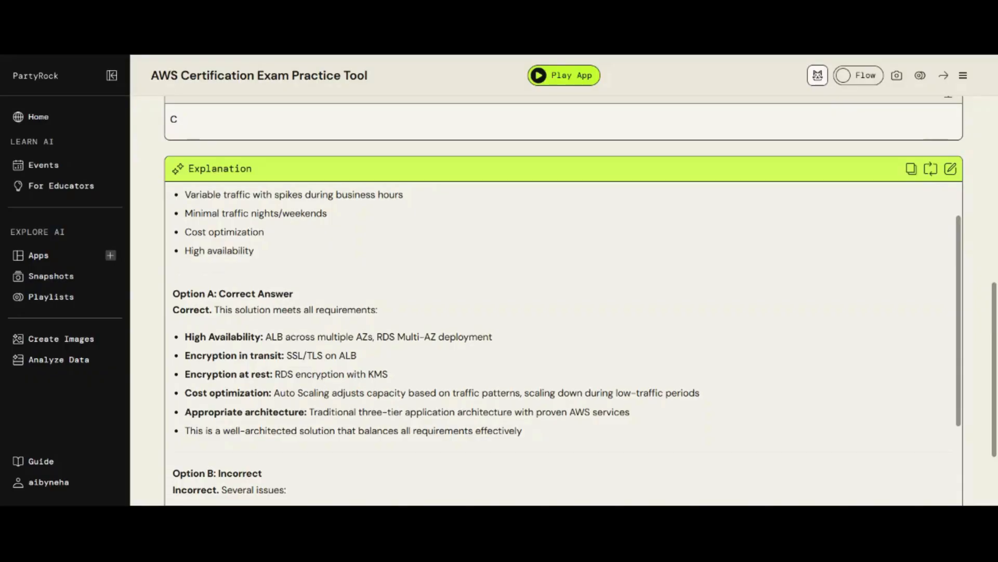
pyautogui.scroll(2, 530, 213)
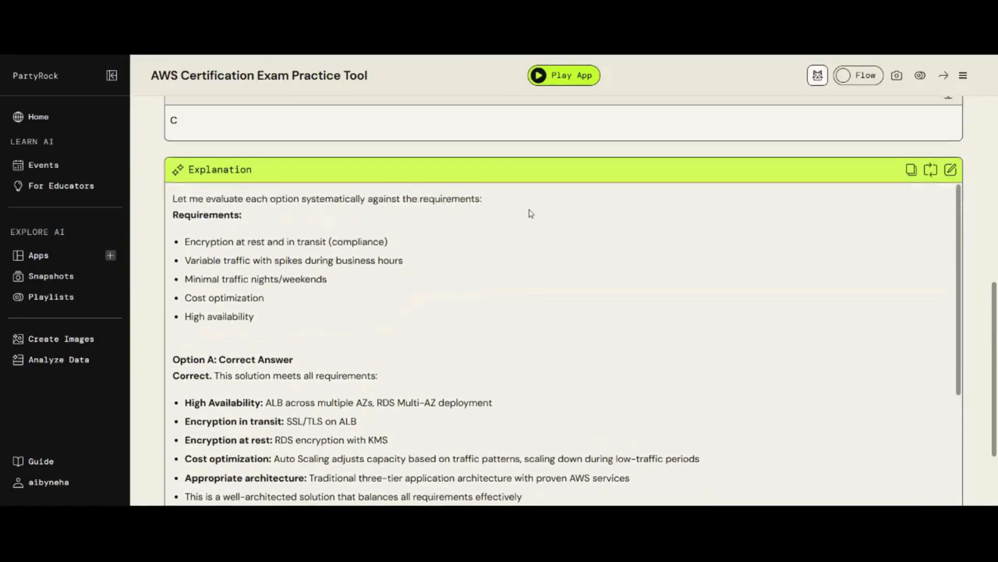
pyautogui.scroll(6, 531, 213)
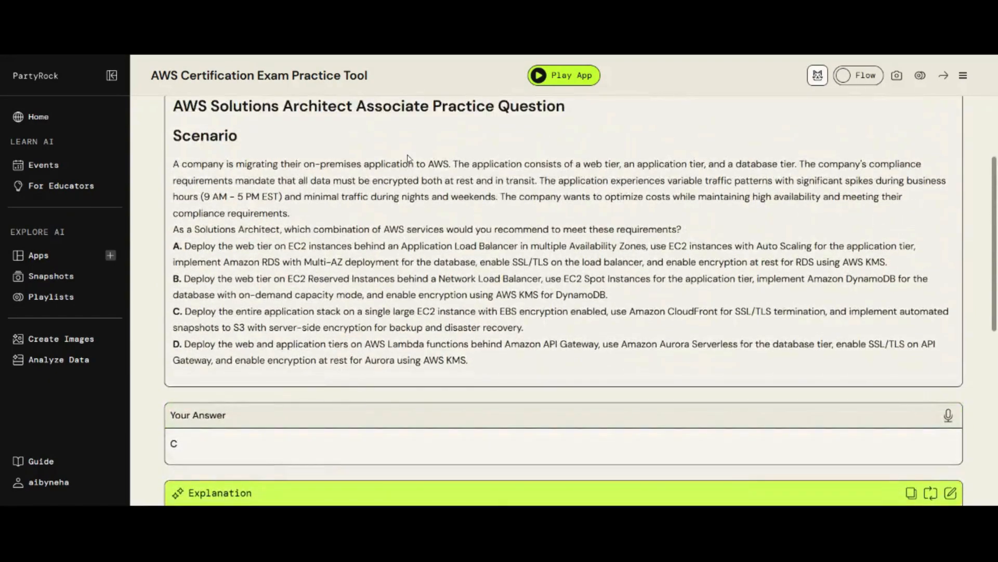
pyautogui.scroll(1, 983, 387)
pyautogui.scroll(-5, 983, 387)
pyautogui.moveTo(983, 386); pyautogui.dragTo(996, 97)
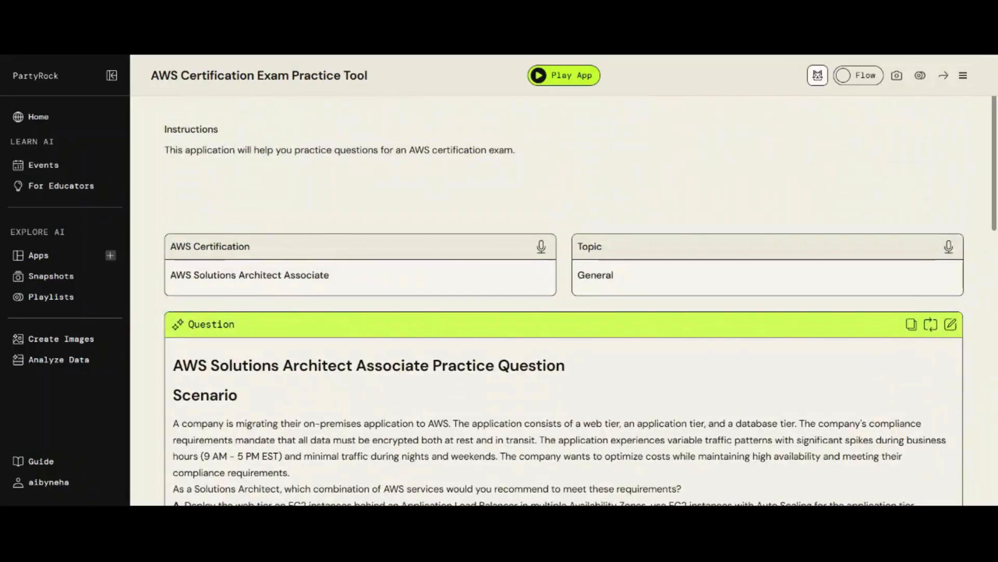
pyautogui.scroll(-2, 867, 178)
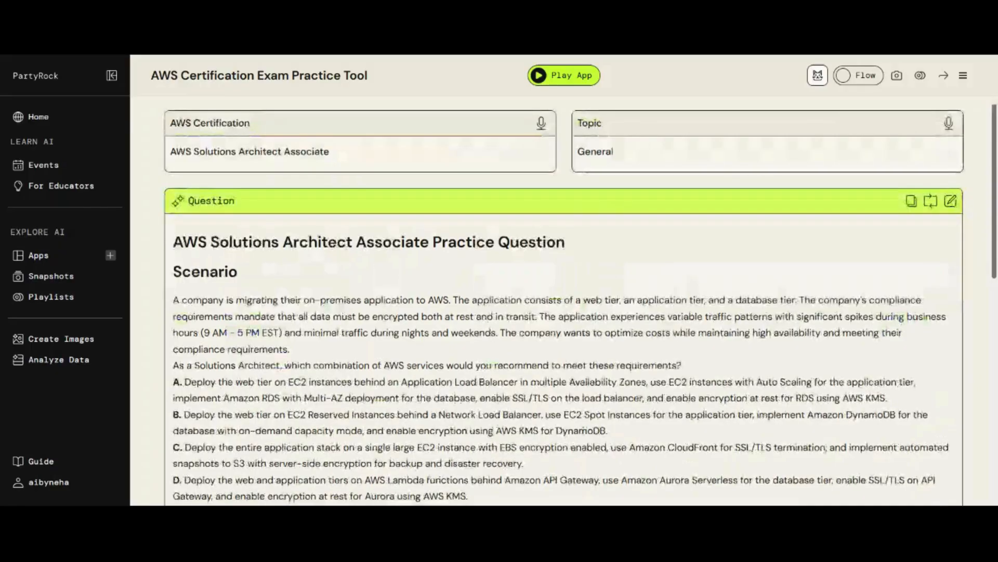
pyautogui.scroll(3, 896, 256)
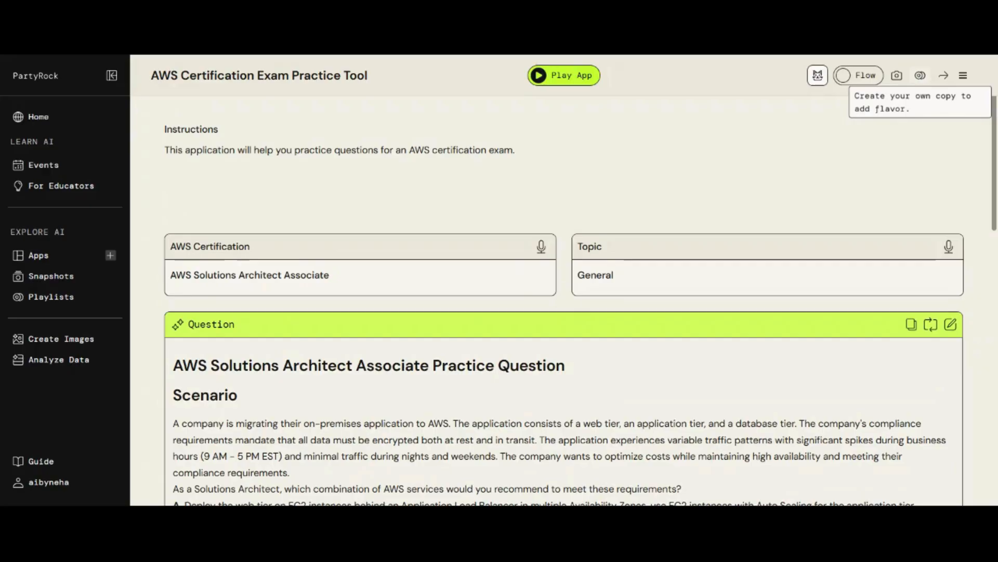
# - Remix the AWS Certification Exam Practice Tool, pass the bucket-picture captcha, and dismiss the success toast
pyautogui.click(921, 77)
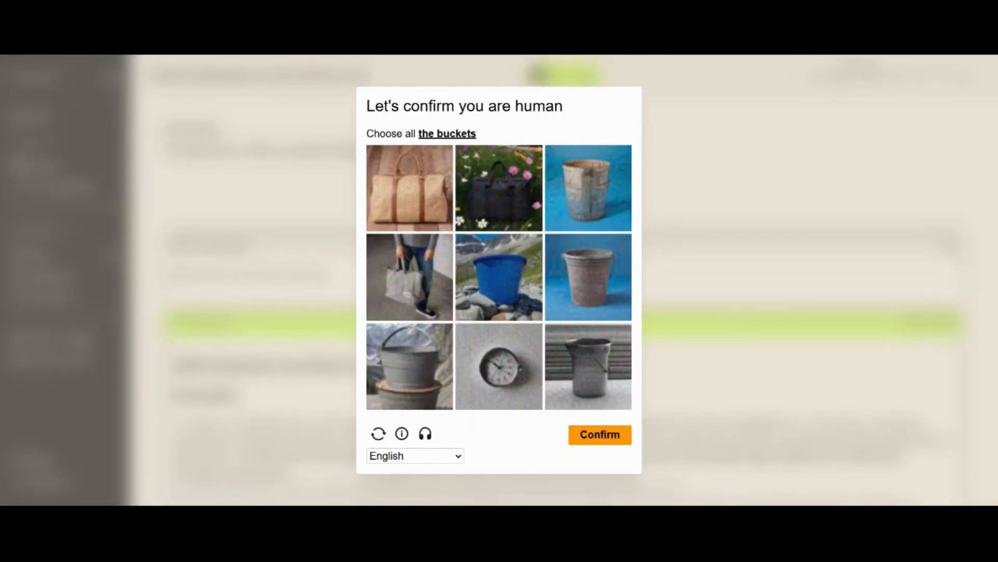
pyautogui.click(595, 187)
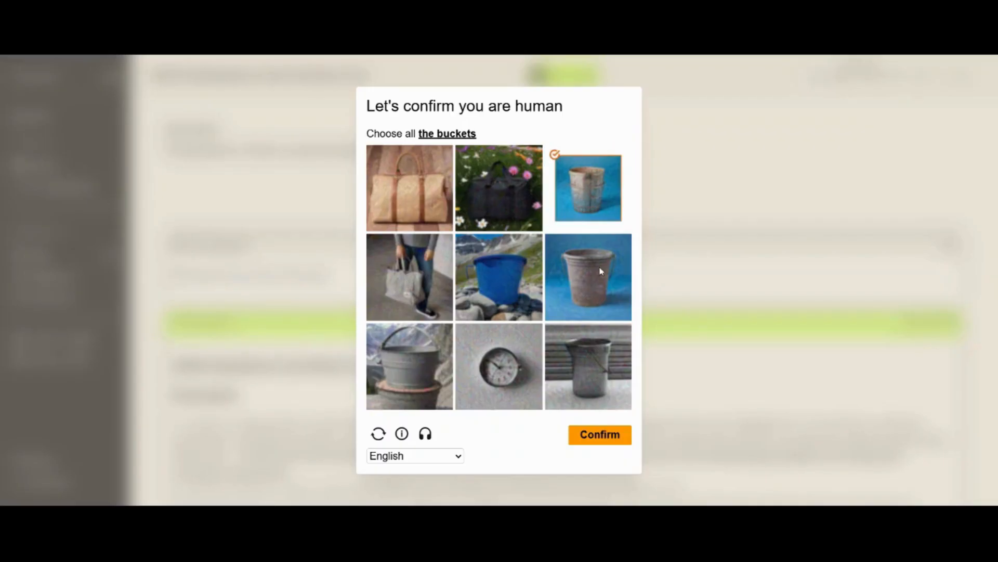
pyautogui.click(601, 270)
pyautogui.click(505, 282)
pyautogui.click(410, 367)
pyautogui.click(589, 367)
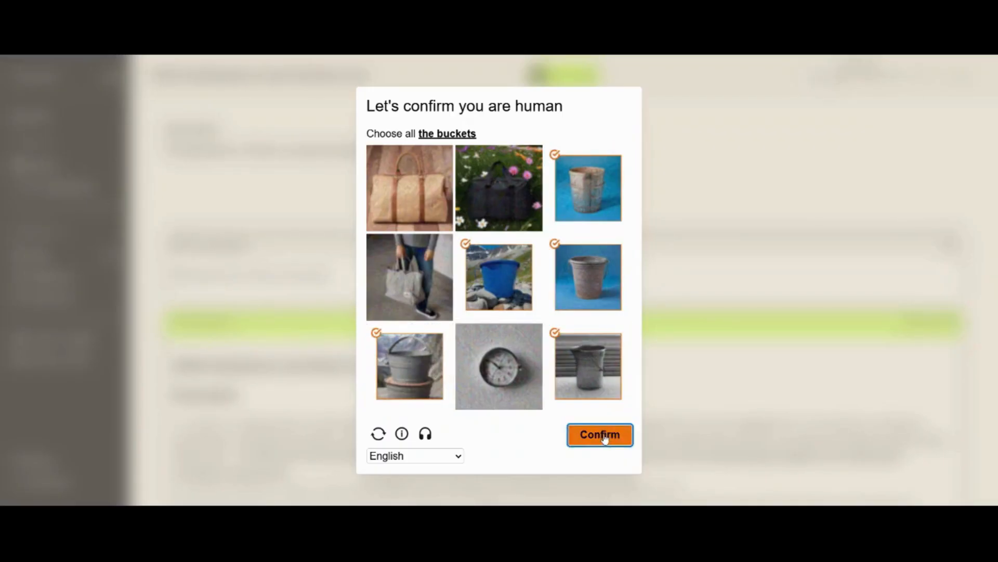
pyautogui.click(603, 436)
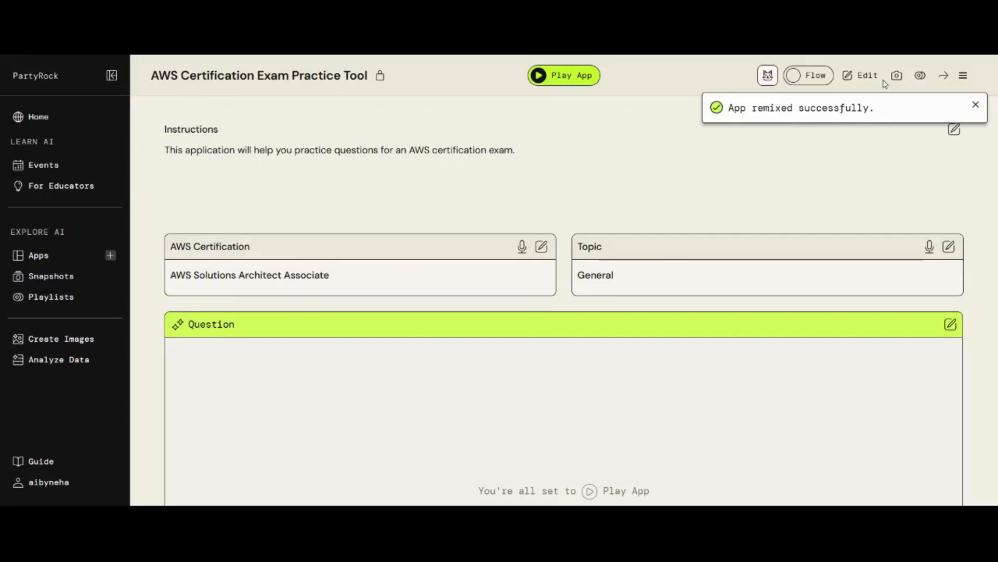
pyautogui.click(976, 106)
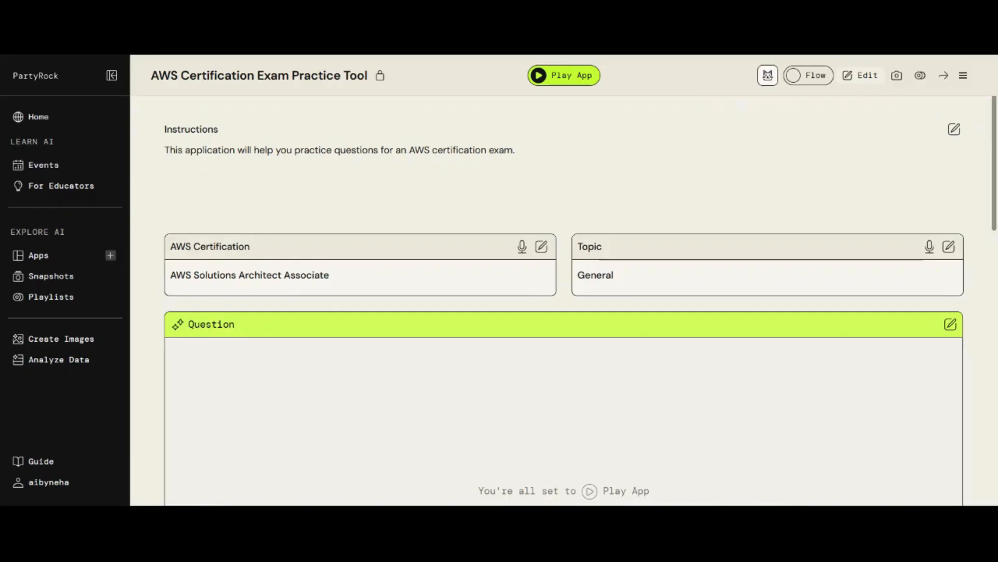
# - Switch the remixed practice app into edit mode and scroll through its widgets
pyautogui.click(864, 76)
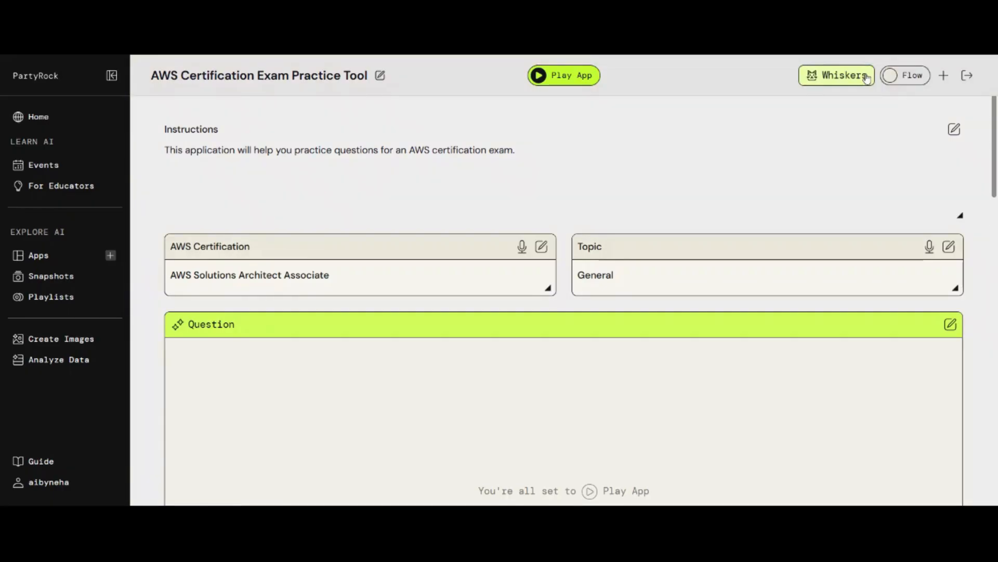
pyautogui.scroll(-10, 702, 428)
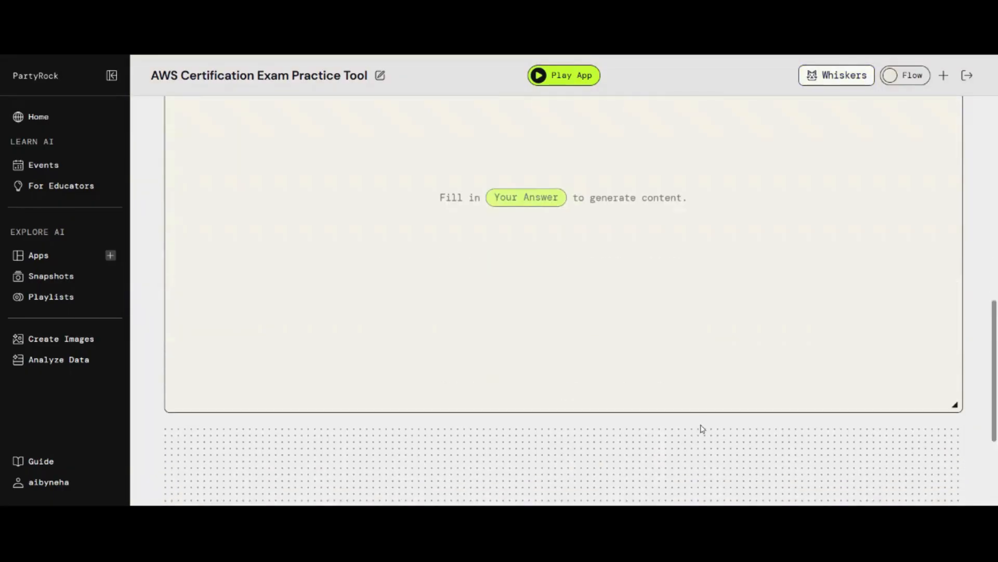
pyautogui.scroll(10, 931, 348)
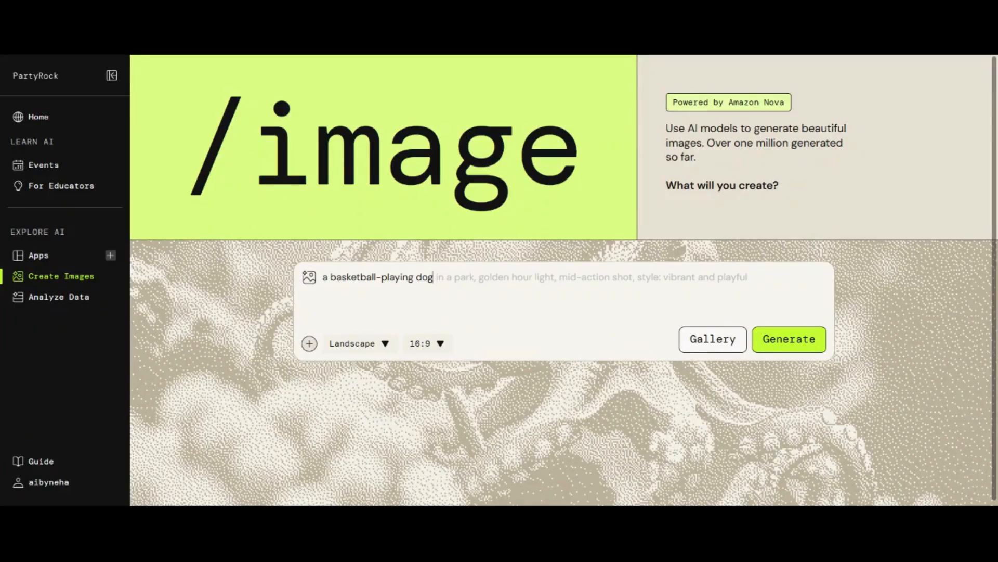
# - Replace the image prompt with the pasted office-woman prompt and generate an image
pyautogui.press('Tab')
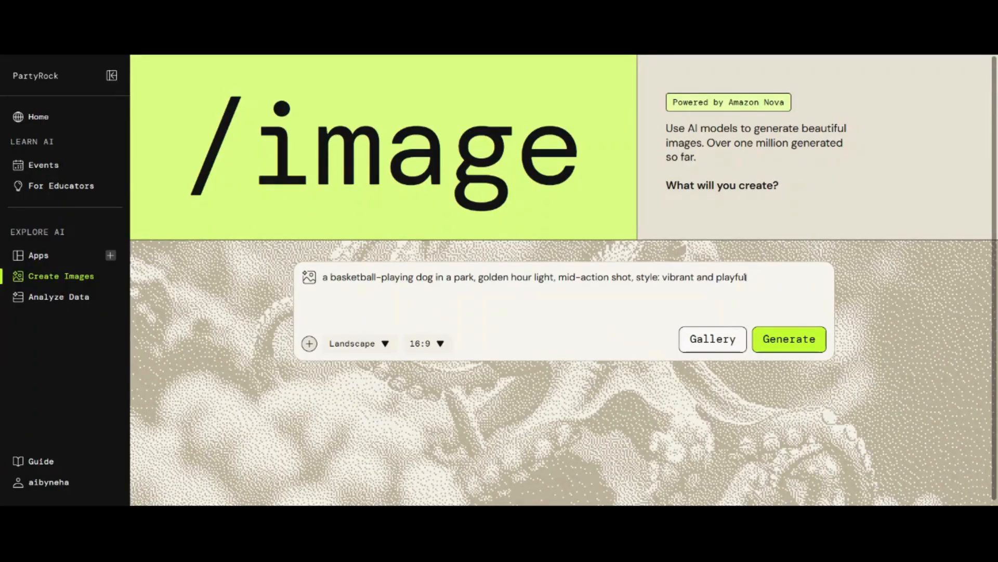
pyautogui.moveTo(746, 277); pyautogui.dragTo(329, 269)
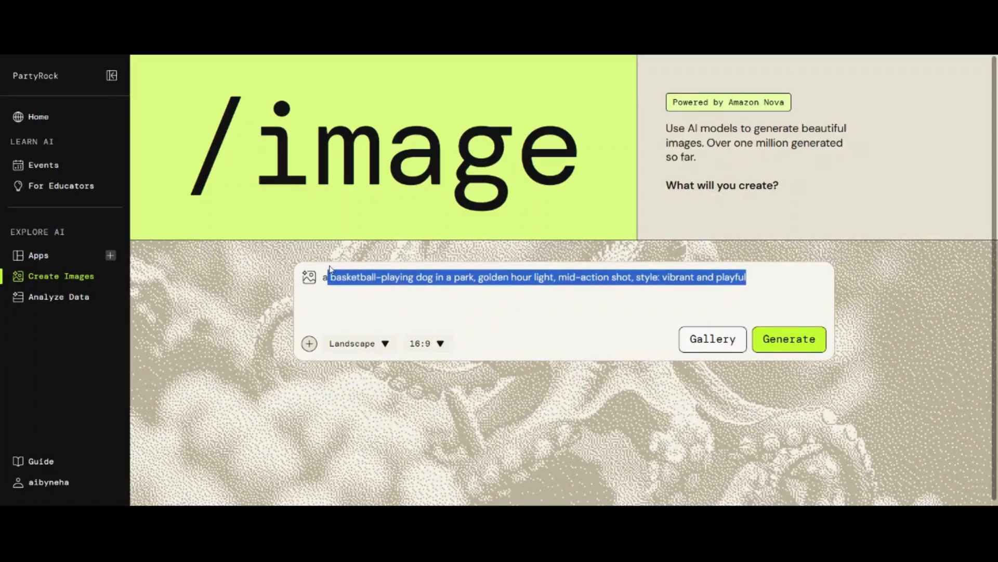
pyautogui.press('BackSpace')
pyautogui.hotkey('ctrl', 'v')
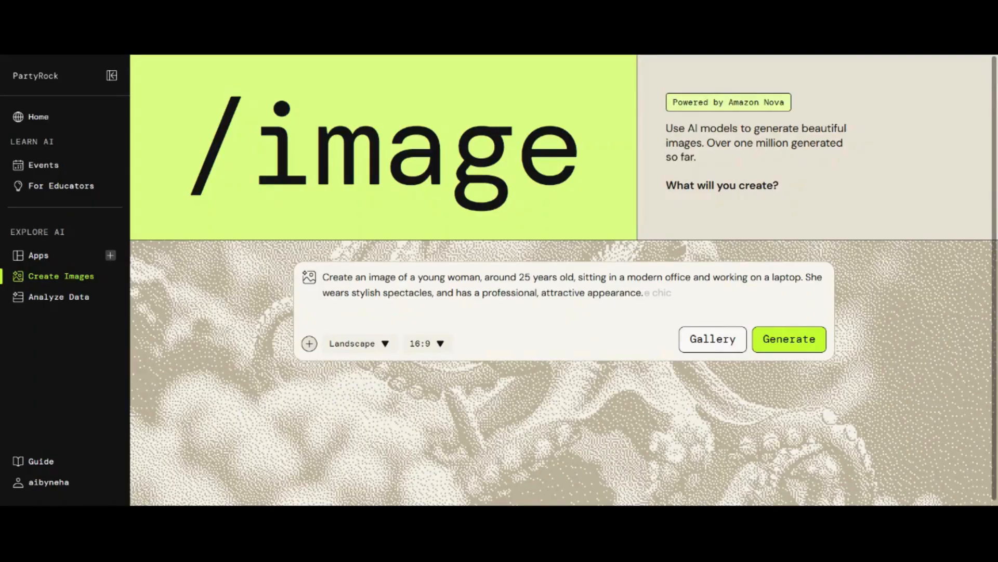
pyautogui.click(802, 344)
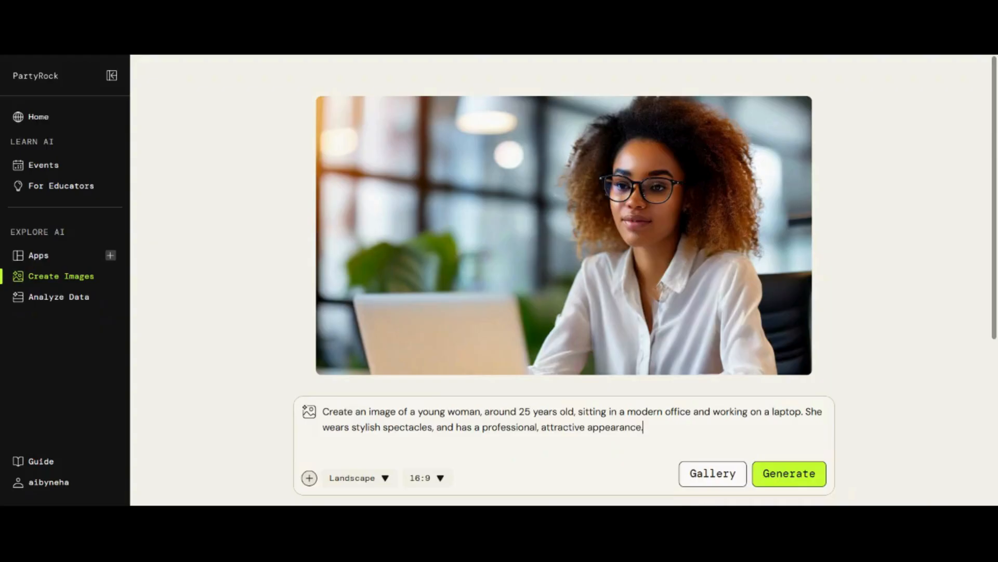
# - Delete the 'She wears stylish spectacles' sentence from the prompt and regenerate the image
pyautogui.moveTo(432, 427); pyautogui.dragTo(805, 411)
pyautogui.press('BackSpace')
pyautogui.press('BackSpace')
pyautogui.press('Delete')
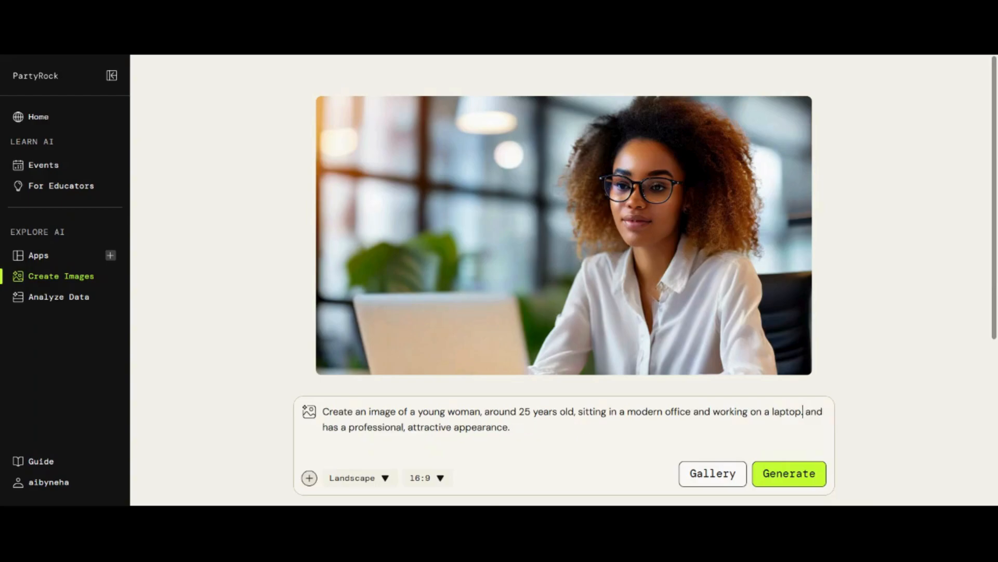
pyautogui.click(787, 484)
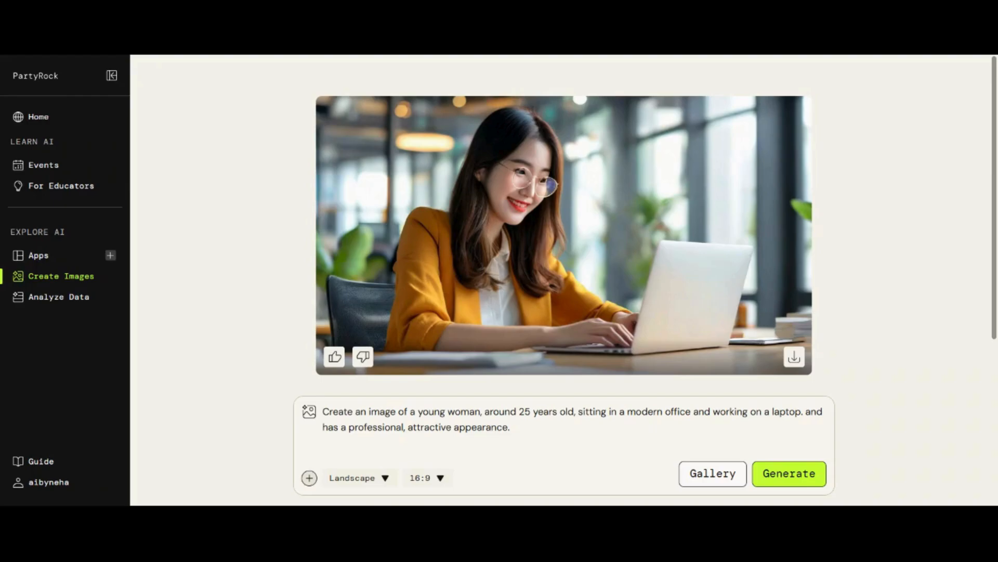
pyautogui.moveTo(510, 428); pyautogui.dragTo(281, 422)
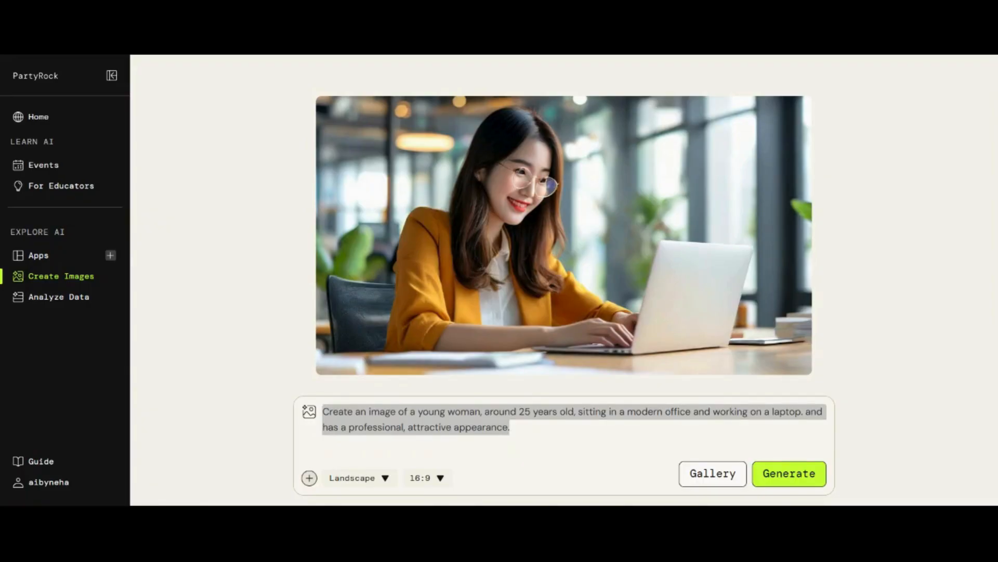
# - Insert '3D Pixar' before 'image' in the prompt and generate the image
pyautogui.click(356, 411)
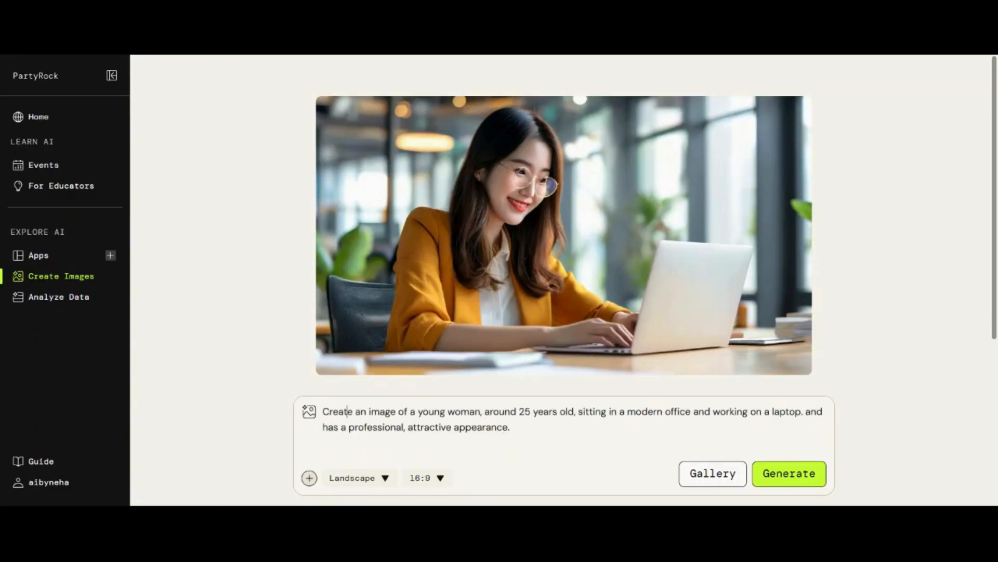
pyautogui.press('Right')
pyautogui.press('Right')
pyautogui.press('Right')
pyautogui.write('#D')
pyautogui.press('BackSpace')
pyautogui.press('BackSpace')
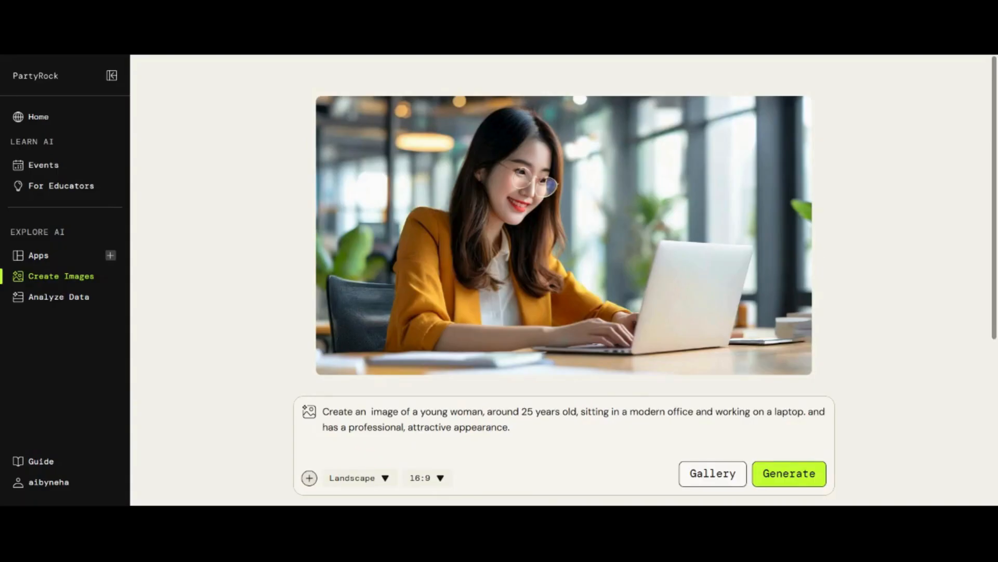
pyautogui.write('3D Pixar')
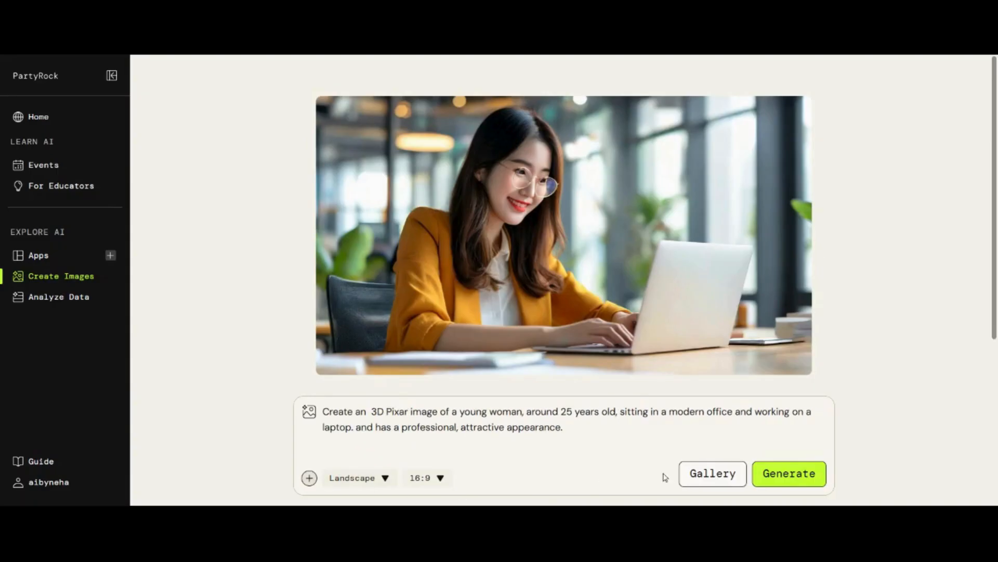
pyautogui.click(790, 473)
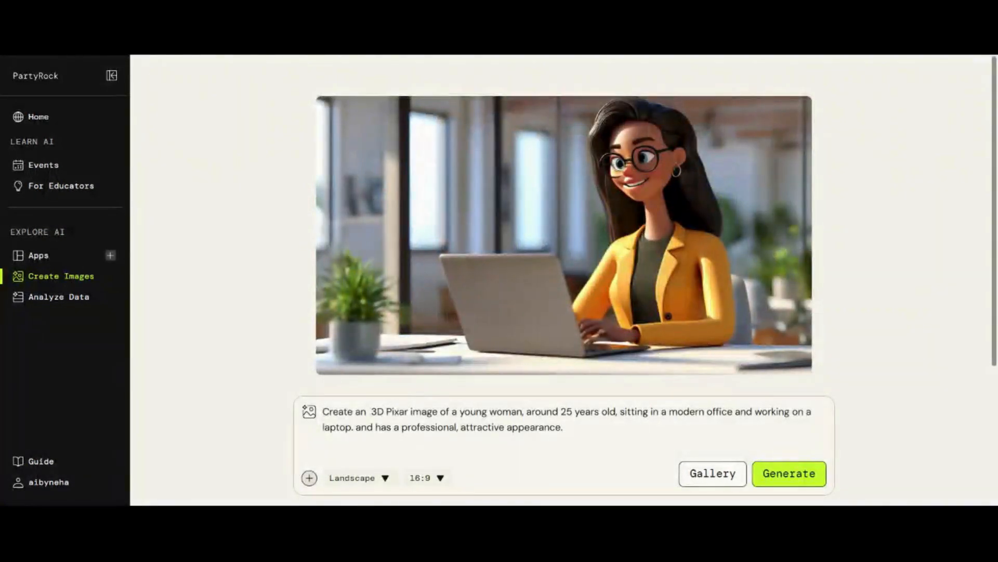
# - Change '3D' to '2D' in the prompt and generate again
pyautogui.press('BackSpace')
pyautogui.write('2')
pyautogui.click(789, 473)
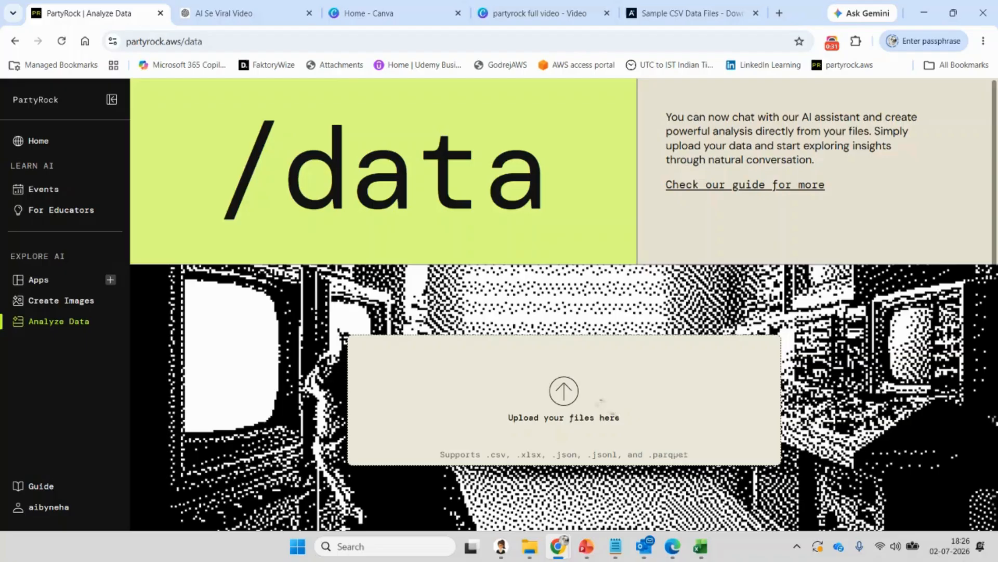
# - Upload the mtcars file from Downloads to the Analyze Data page
pyautogui.click(562, 392)
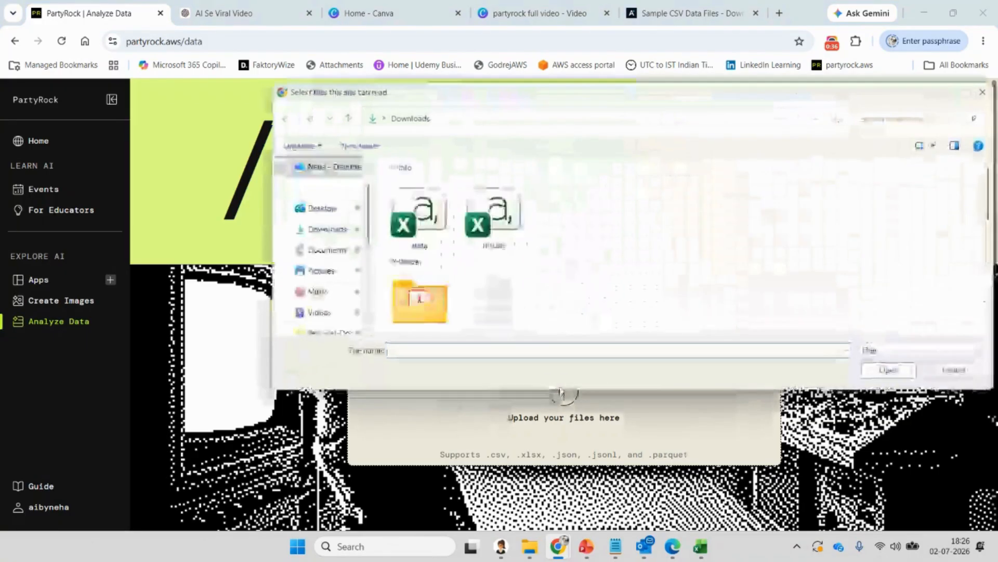
pyautogui.click(494, 218)
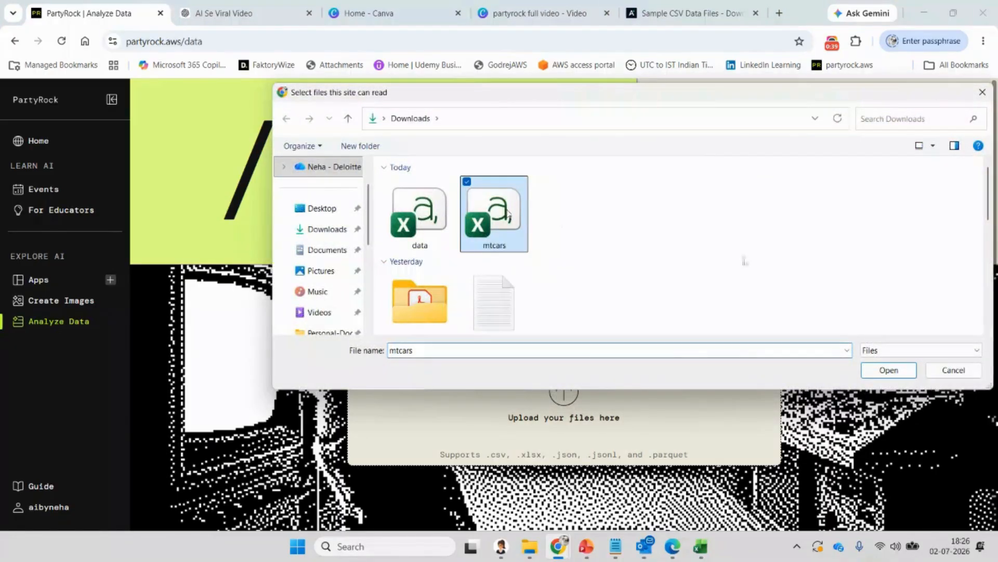
pyautogui.click(877, 372)
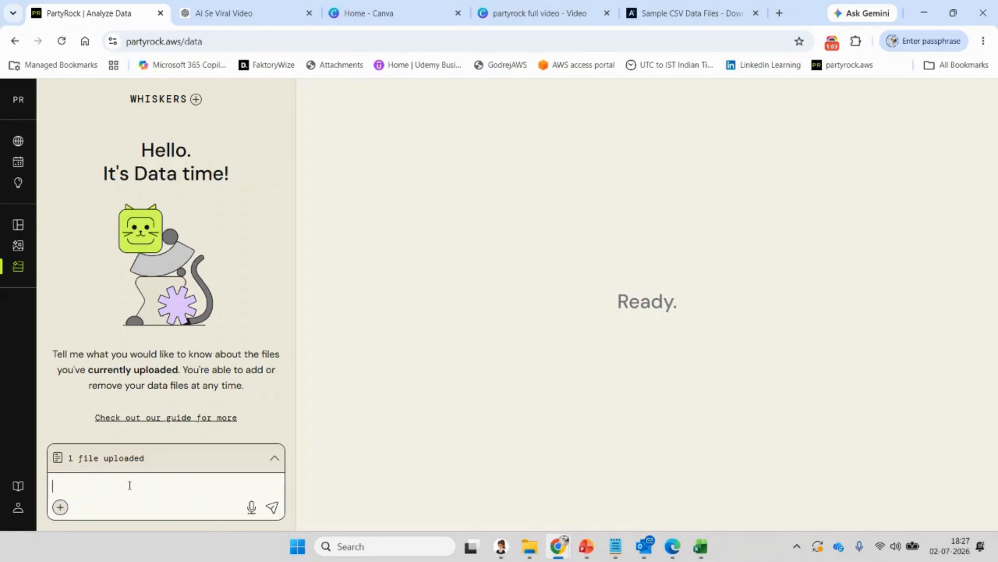
# - In the Excel mtcars sheet, select the 'Toyota Corolla' name in cell A21, then return to Chrome
pyautogui.click(701, 546)
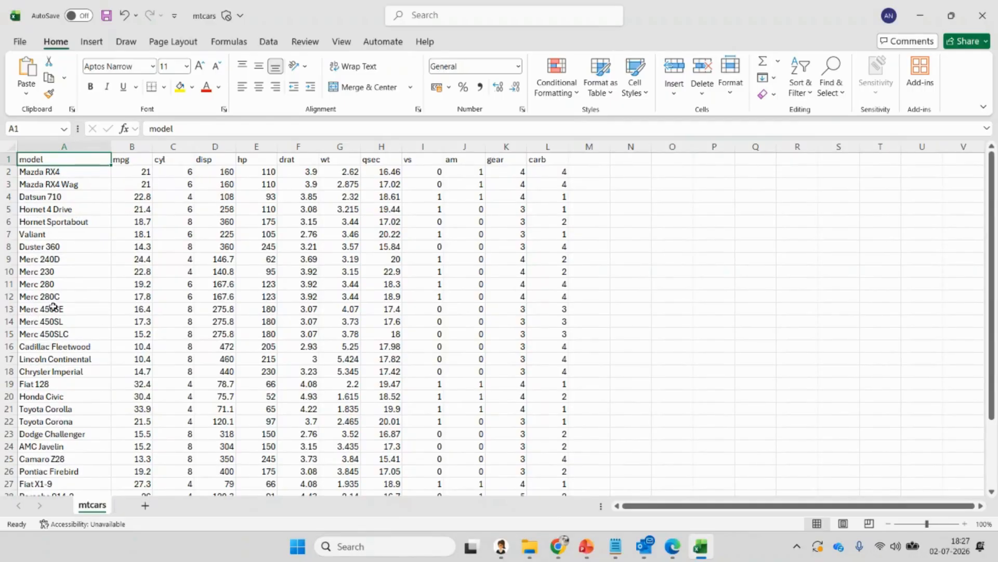
pyautogui.doubleClick(62, 273)
pyautogui.moveTo(65, 272); pyautogui.dragTo(3, 273)
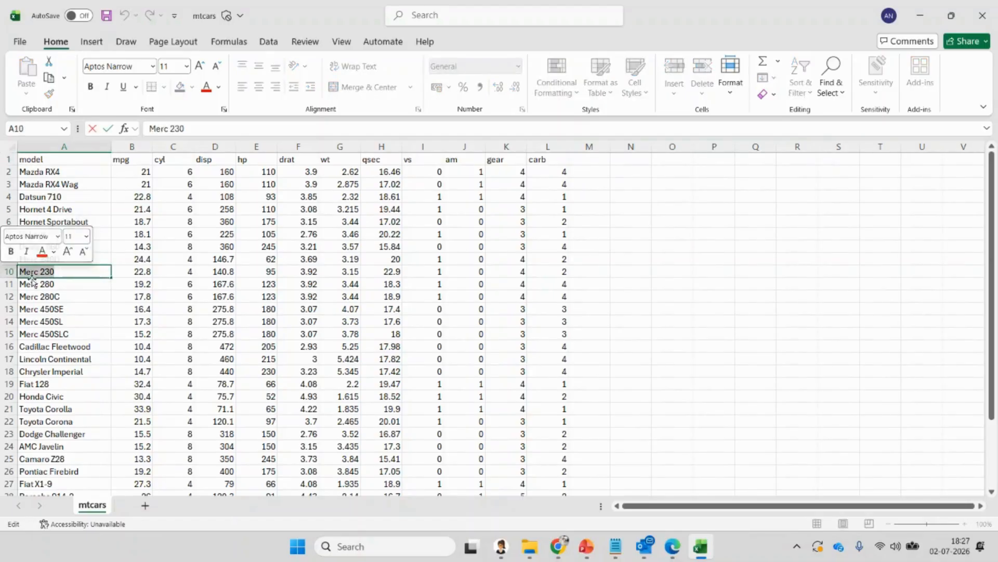
pyautogui.click(91, 409)
pyautogui.doubleClick(68, 410)
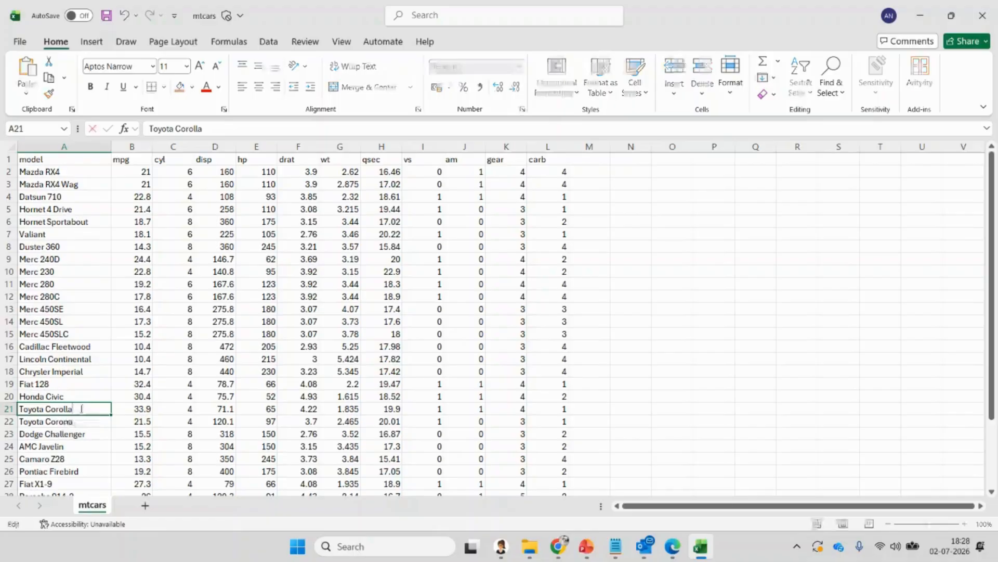
pyautogui.moveTo(89, 409); pyautogui.dragTo(28, 384)
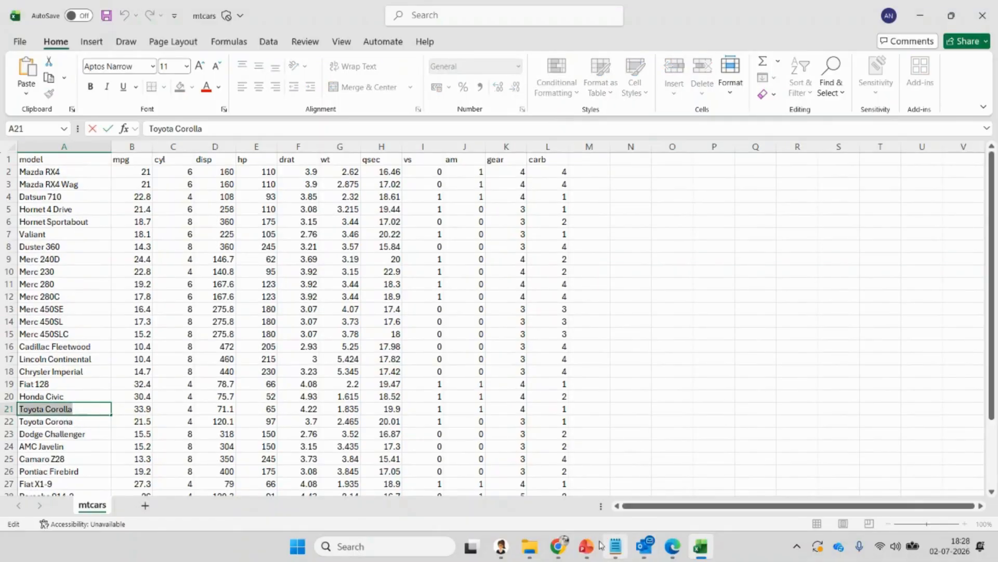
pyautogui.click(494, 468)
# - Ask the data assistant 'can you give the list of model "Toyota Corolla' and send it
pyautogui.click(85, 482)
pyautogui.write('CA')
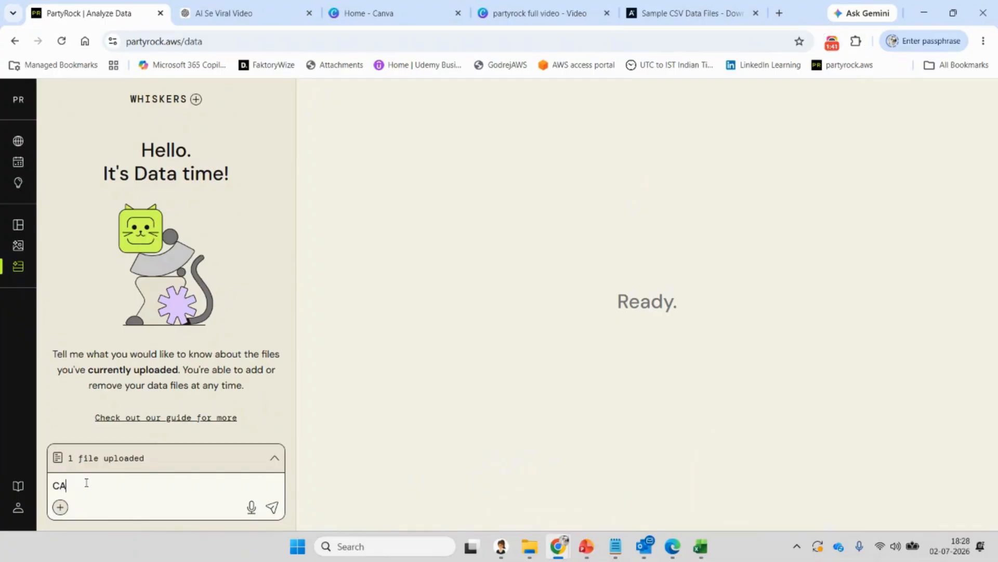
pyautogui.write('N')
pyautogui.press('BackSpace')
pyautogui.press('BackSpace')
pyautogui.press('BackSpace')
pyautogui.press('capslock')
pyautogui.write('can you give the list of model "Toyota Corolla')
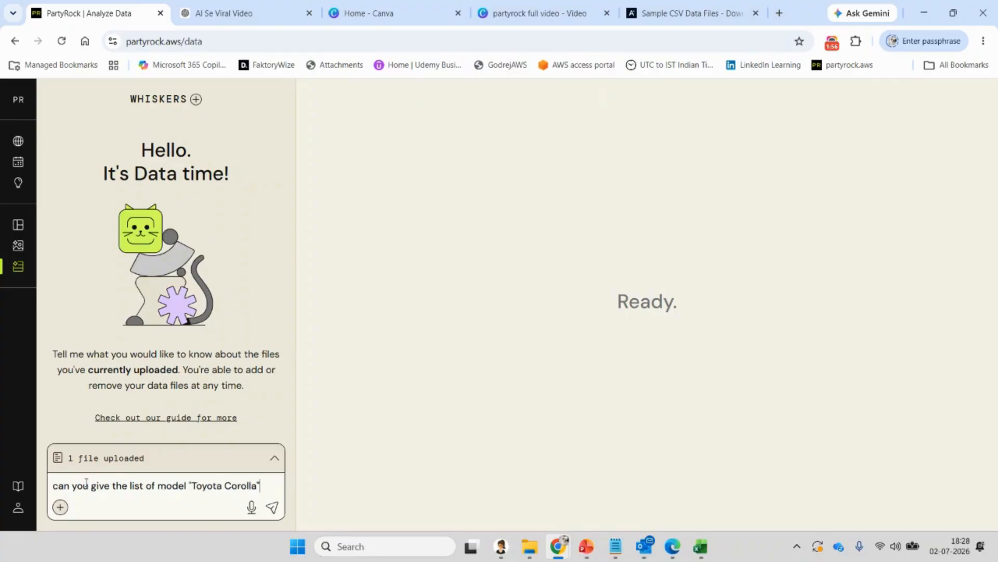
pyautogui.press('Return')
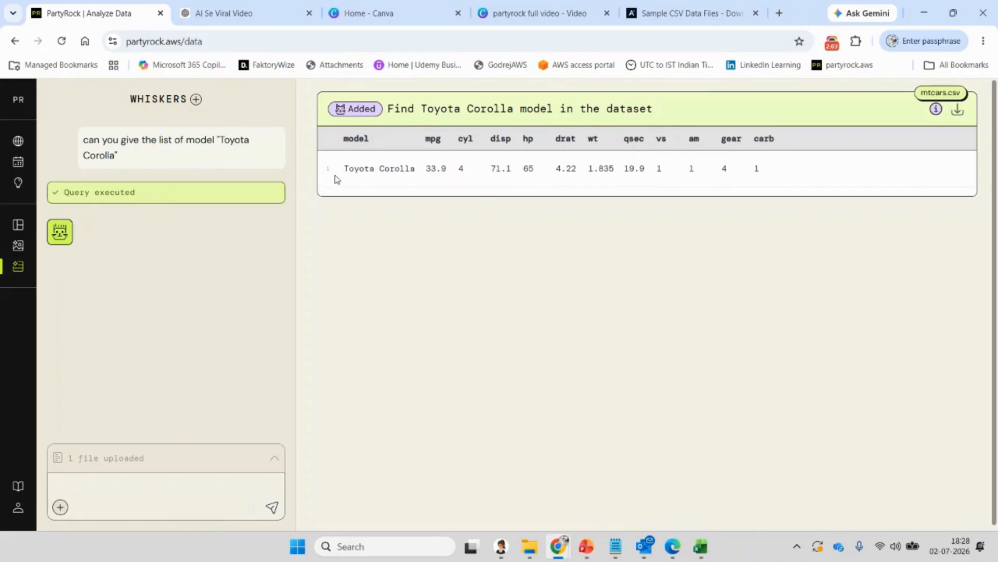
pyautogui.moveTo(697, 550)
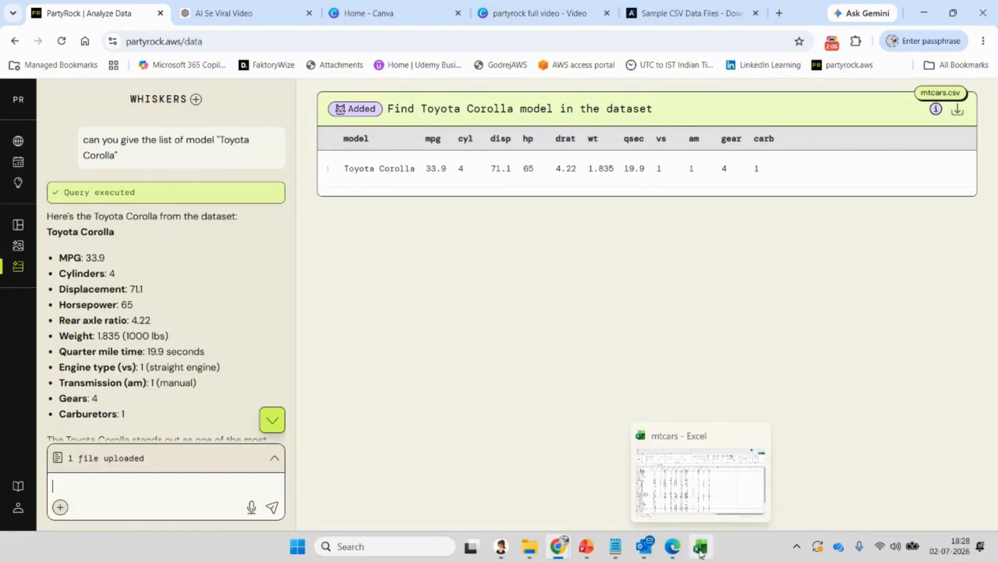
pyautogui.click(701, 550)
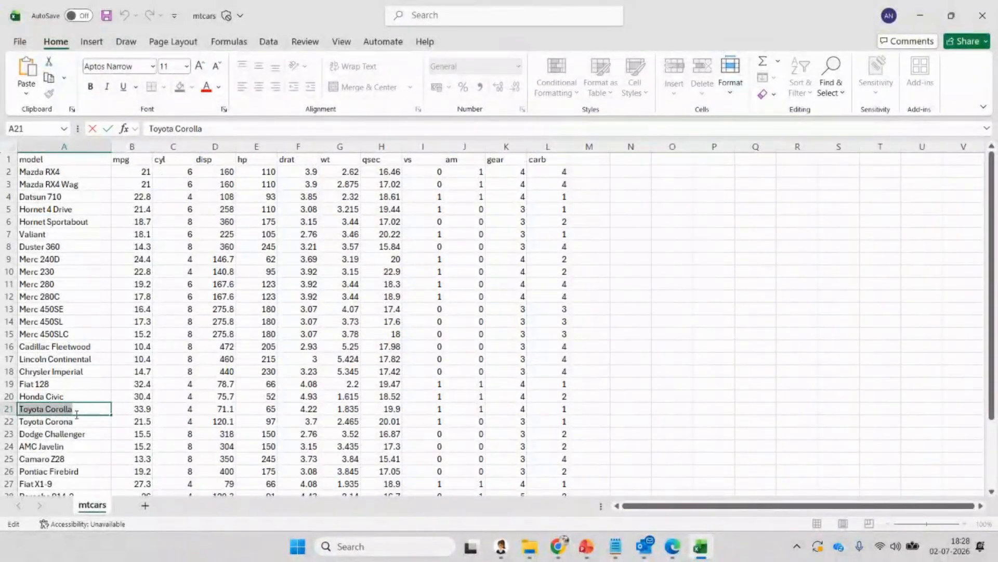
pyautogui.moveTo(112, 409); pyautogui.dragTo(593, 410)
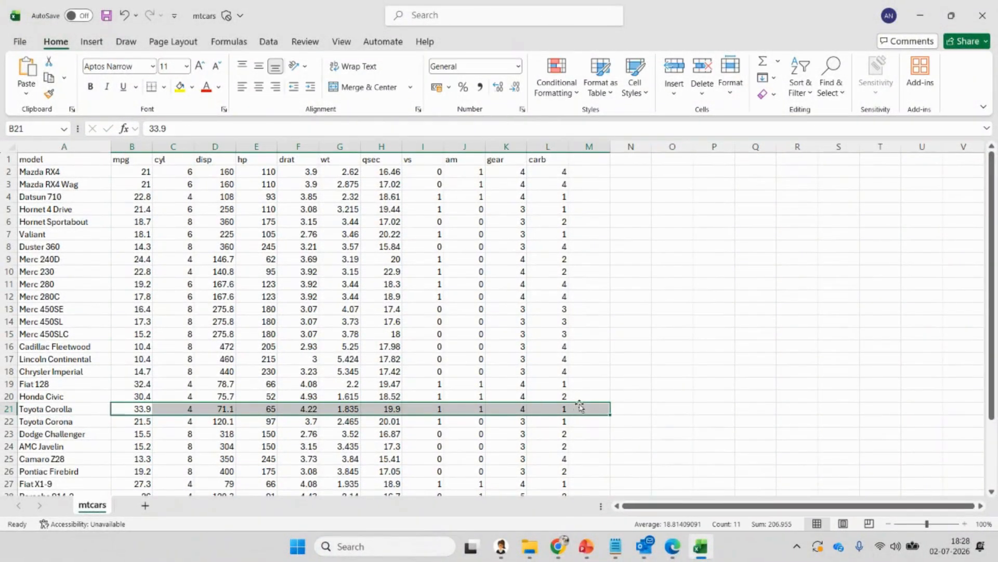
pyautogui.click(702, 547)
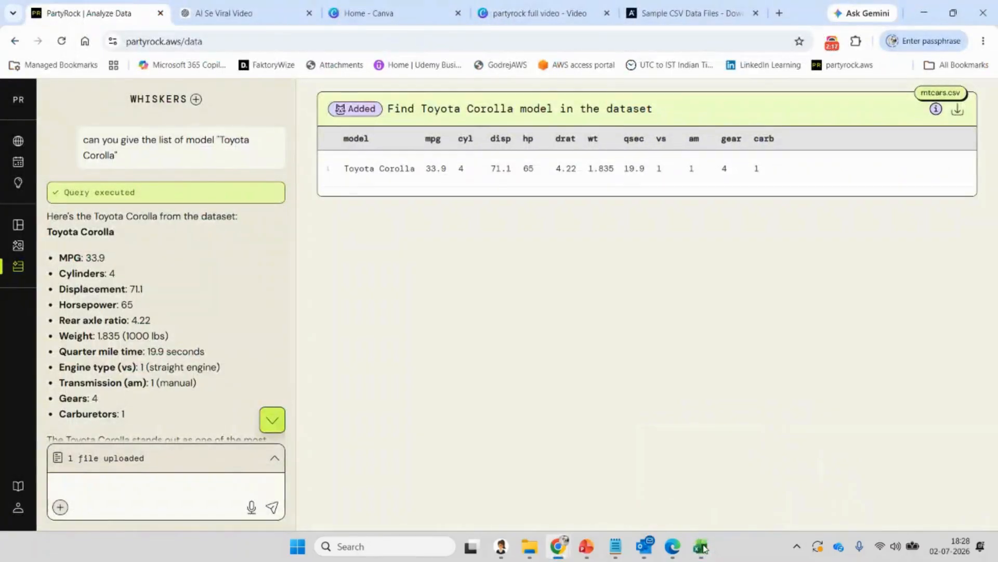
pyautogui.click(703, 548)
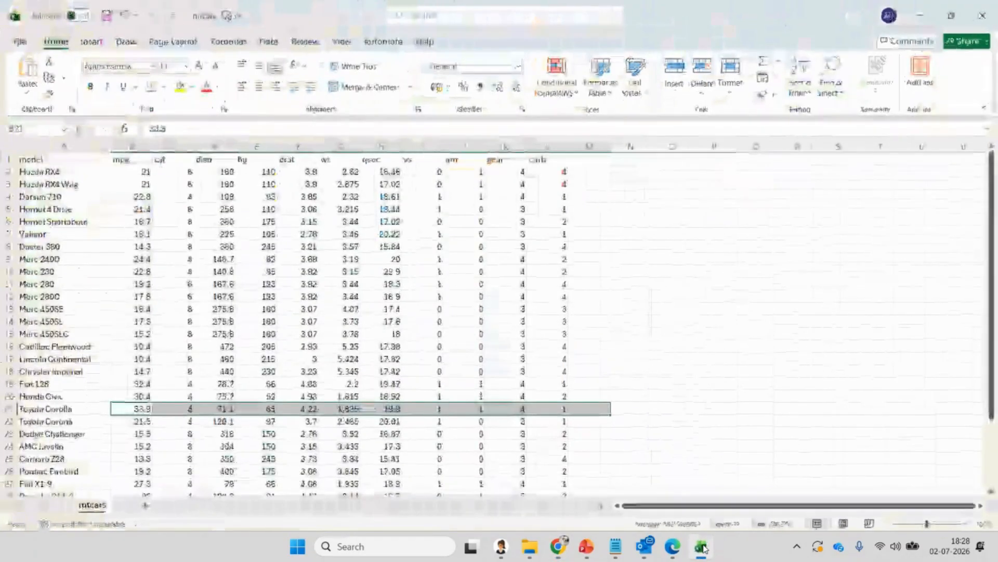
pyautogui.click(704, 548)
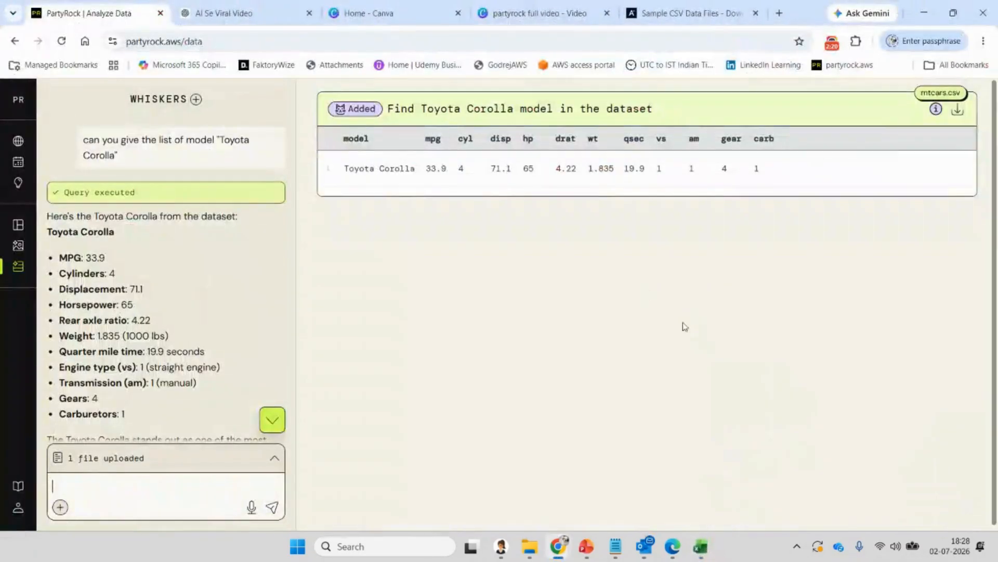
pyautogui.click(708, 547)
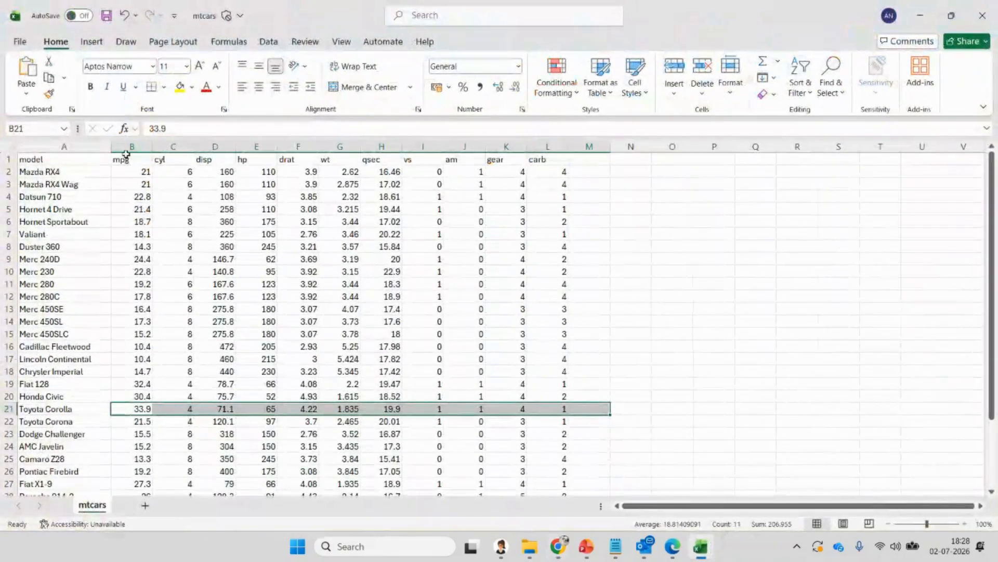
pyautogui.doubleClick(132, 160)
pyautogui.moveTo(150, 160); pyautogui.dragTo(107, 152)
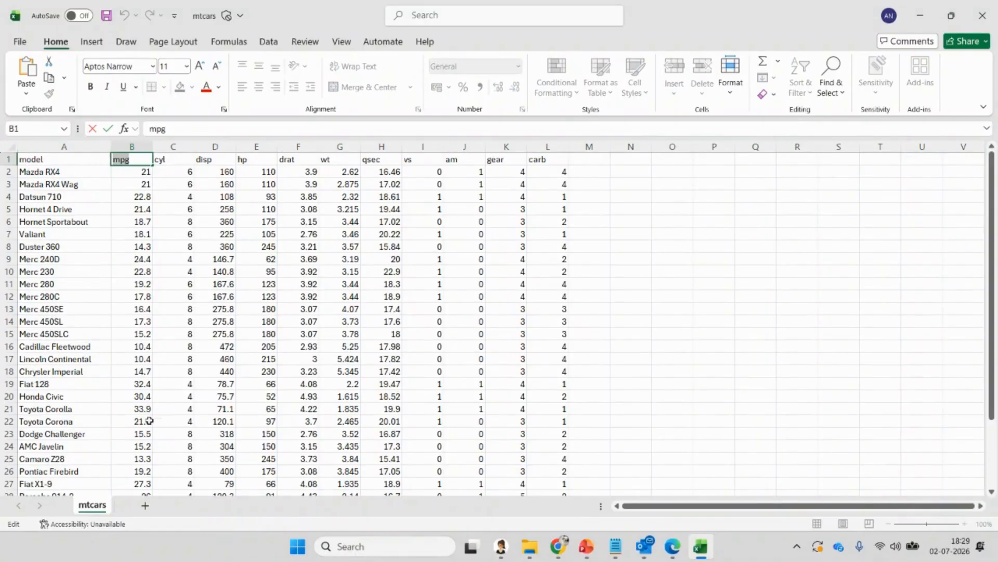
pyautogui.click(710, 543)
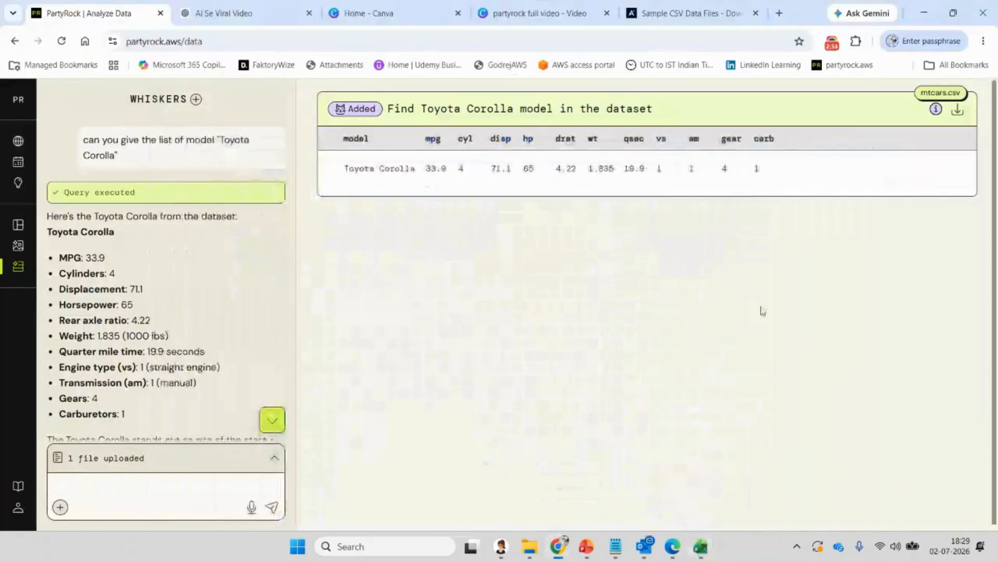
# - Ask 'can you give the list of mpg date where value is greater than 20' in the chat
pyautogui.click(118, 490)
pyautogui.write('can')
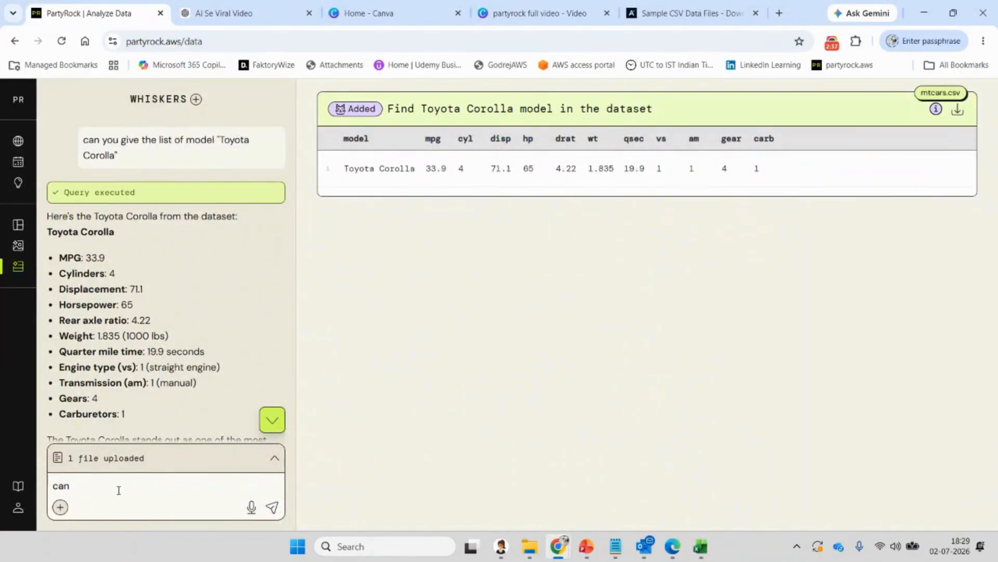
pyautogui.write(' you give the list o')
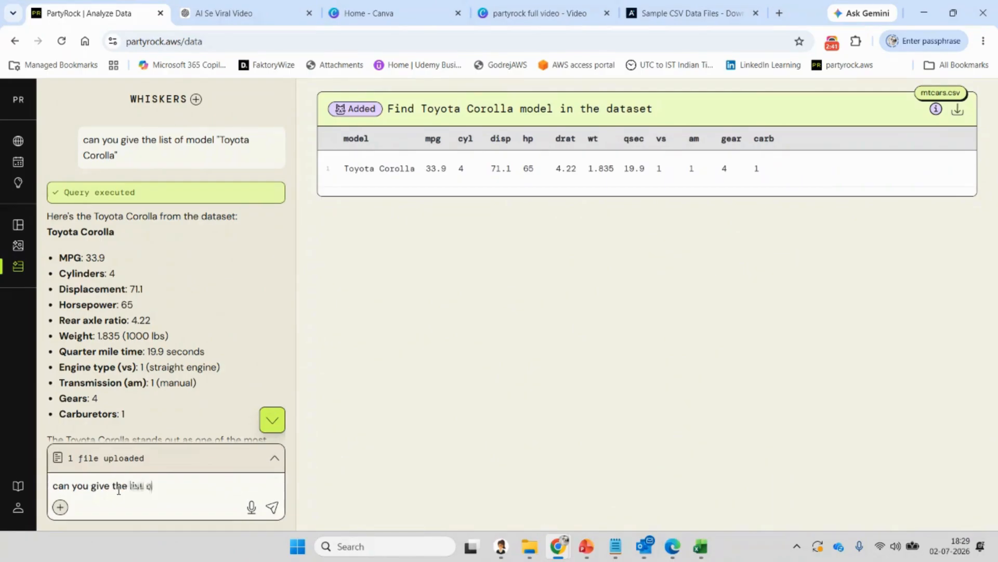
pyautogui.write('f mpg')
pyautogui.write(' date')
pyautogui.write(' where value is')
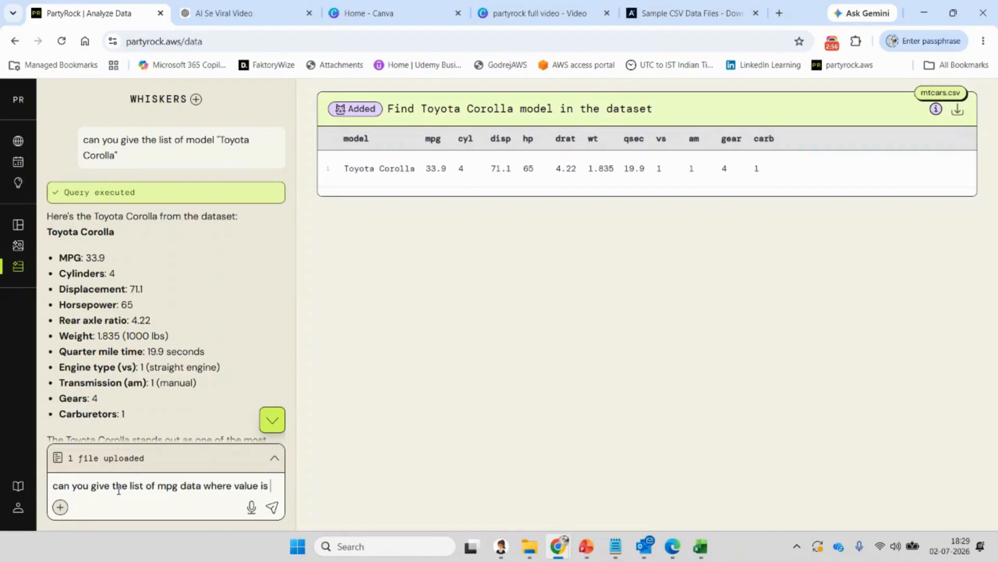
pyautogui.write(' great')
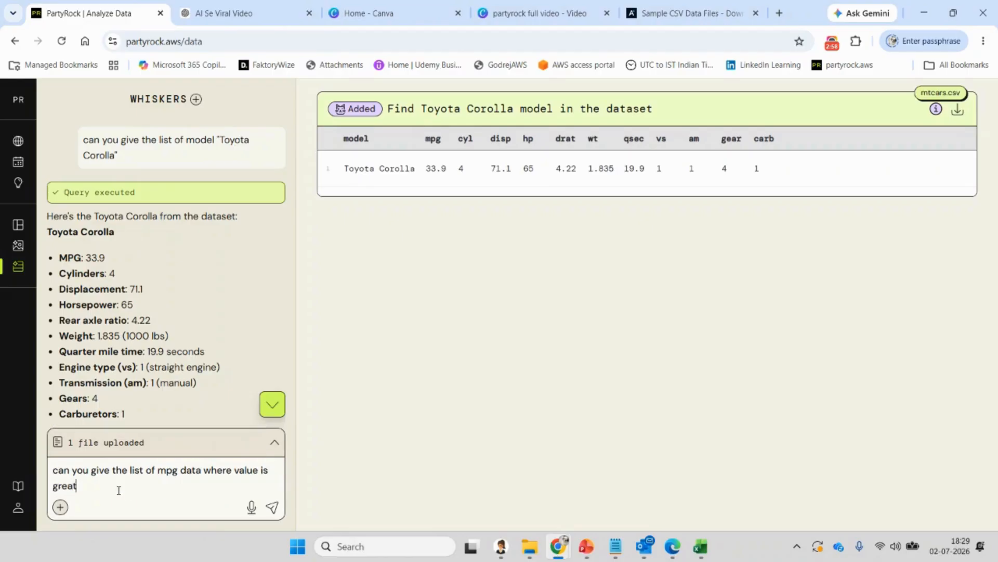
pyautogui.write('er than 20')
pyautogui.press('Return')
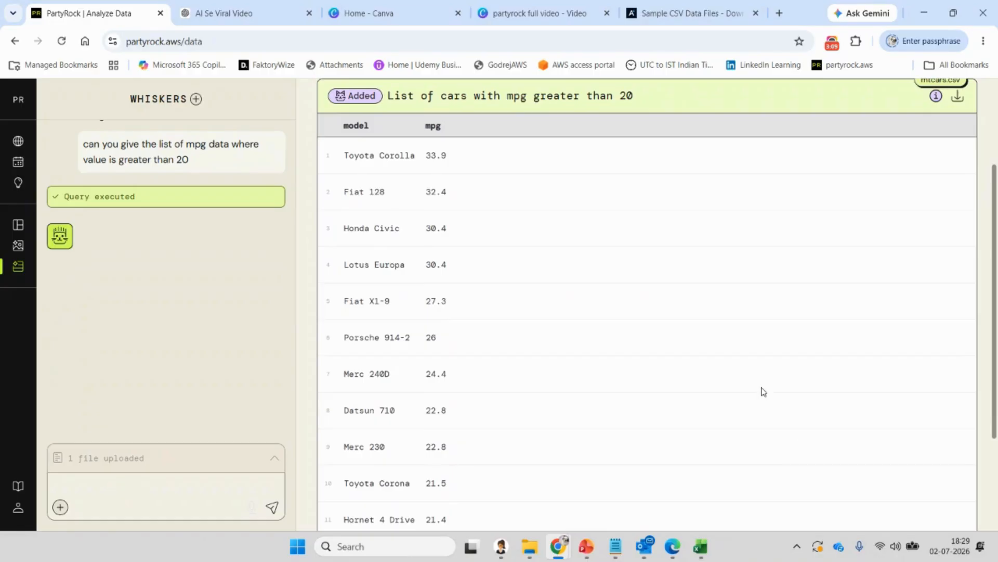
# - Send 'can you show this data into chart?' to chart the cars with mpg above 20
pyautogui.scroll(-2, 462, 291)
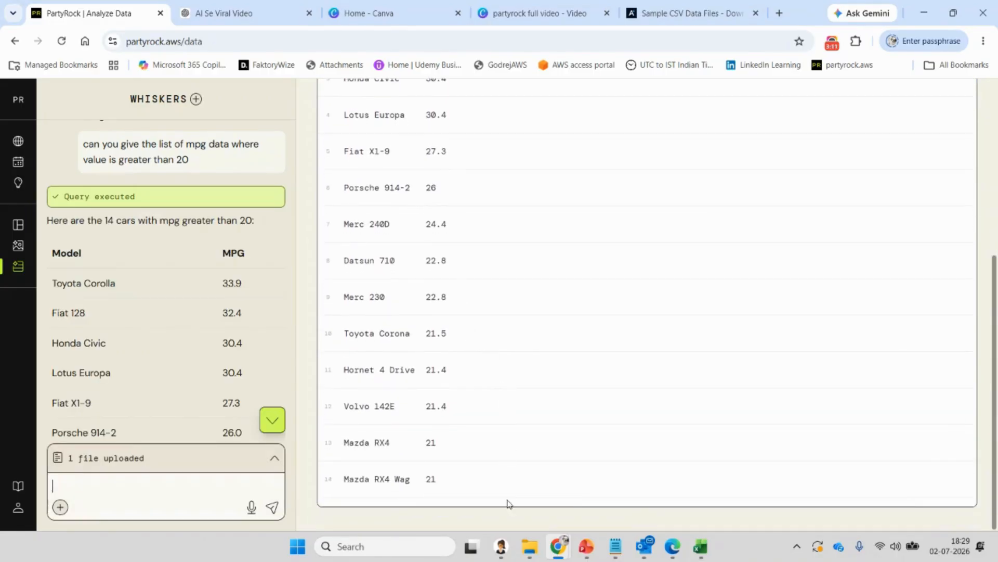
pyautogui.scroll(3, 454, 270)
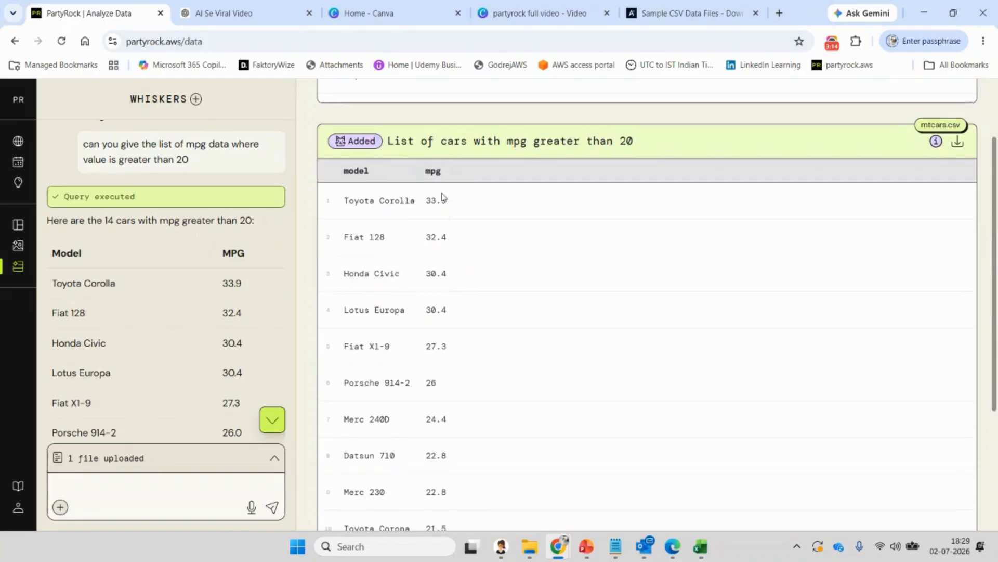
pyautogui.scroll(-2, 425, 426)
pyautogui.scroll(-1, 425, 427)
pyautogui.write('can you')
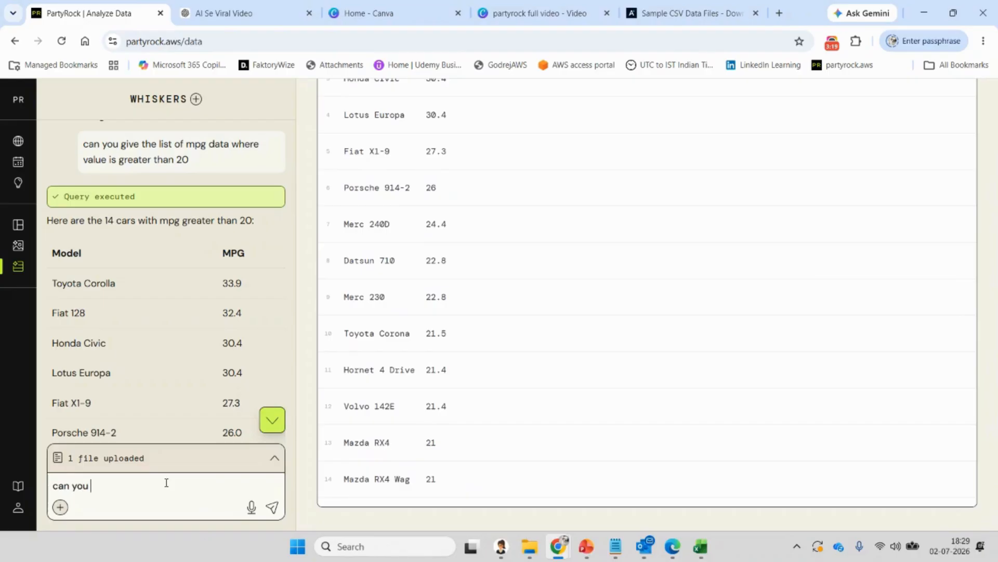
pyautogui.write(' c')
pyautogui.press('BackSpace')
pyautogui.write('show this data into chart')
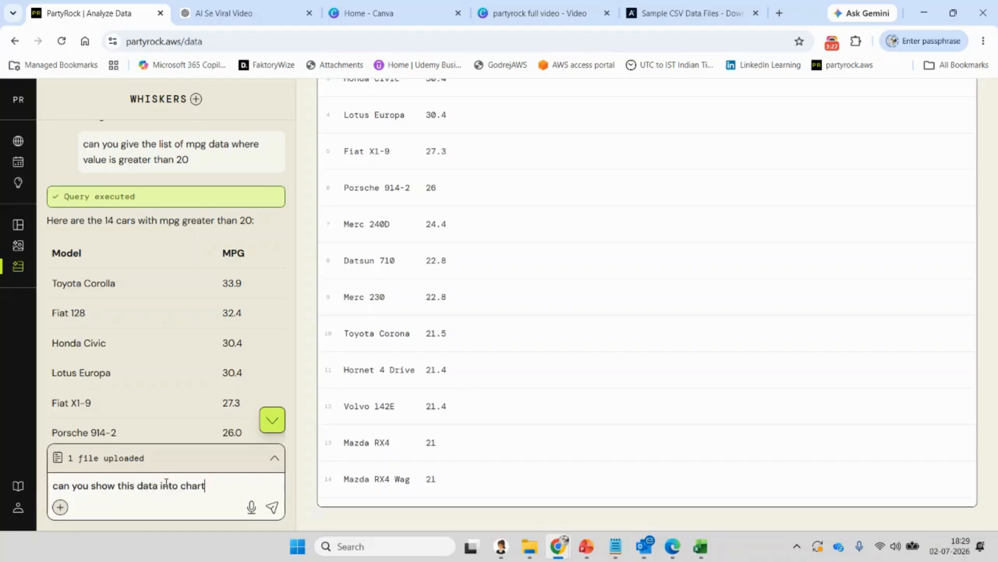
pyautogui.write('?')
pyautogui.press('Return')
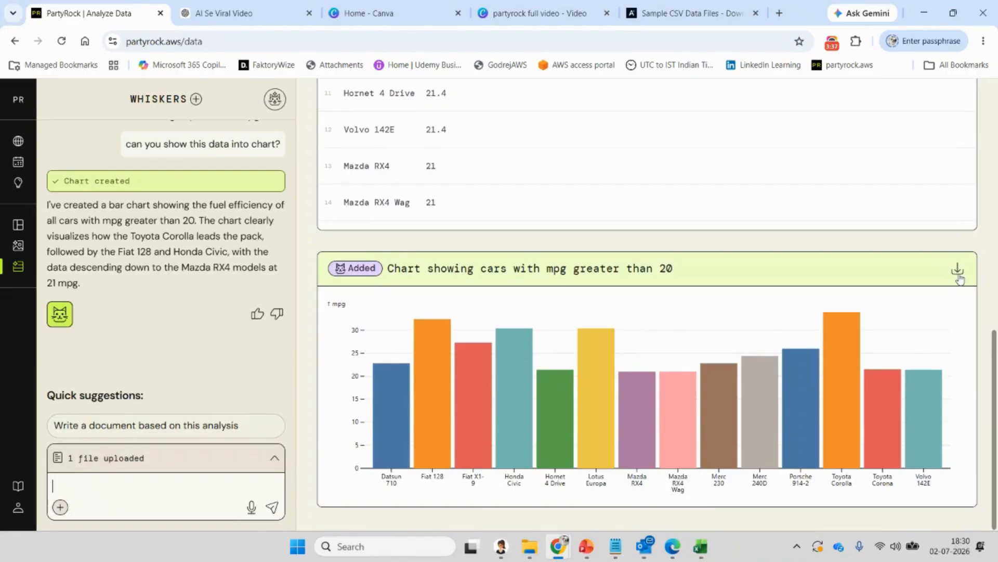
# - Download the mpg-over-20 table as a CSV and confirm it in Chrome's downloads list
pyautogui.scroll(10, 960, 280)
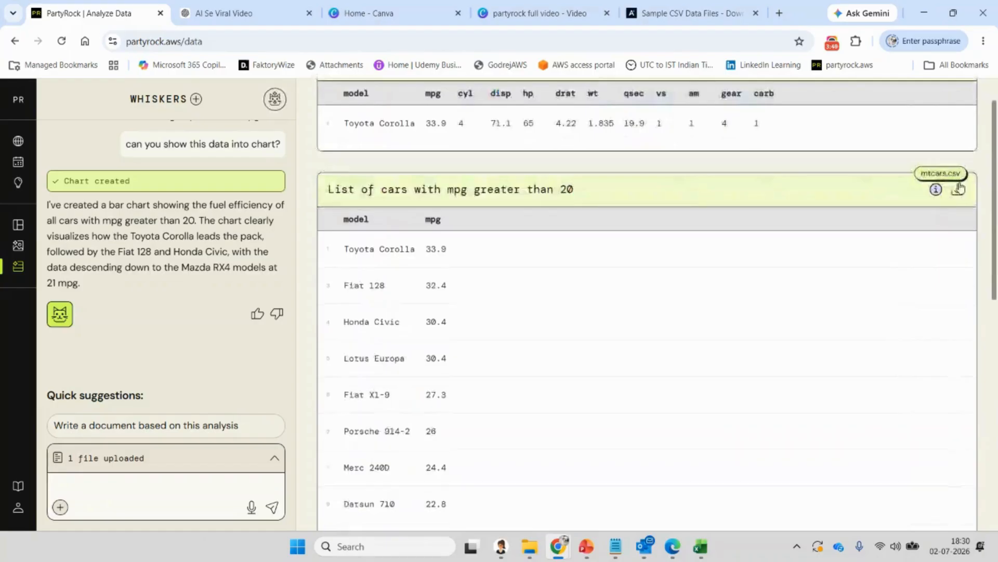
pyautogui.click(960, 193)
pyautogui.click(866, 44)
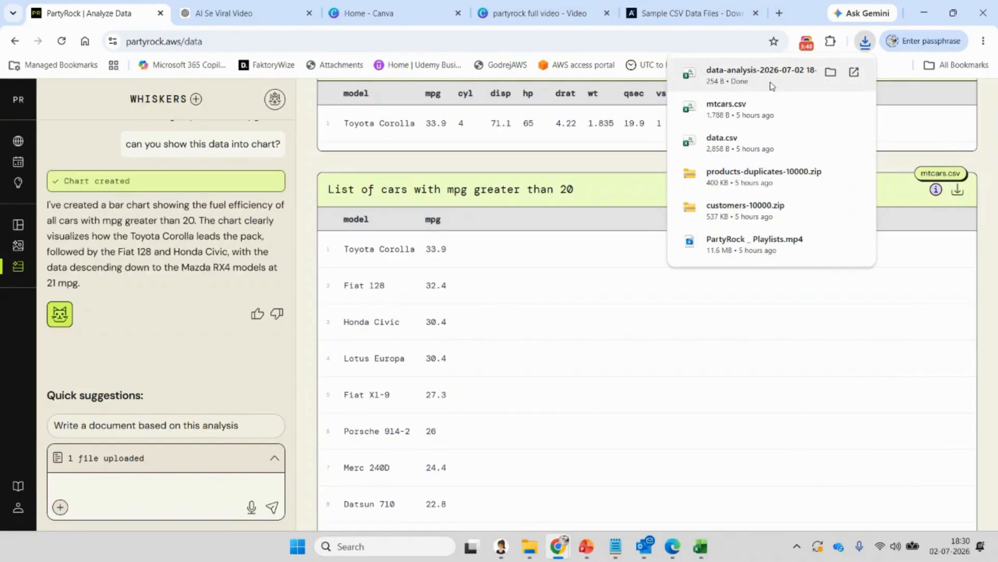
pyautogui.click(160, 499)
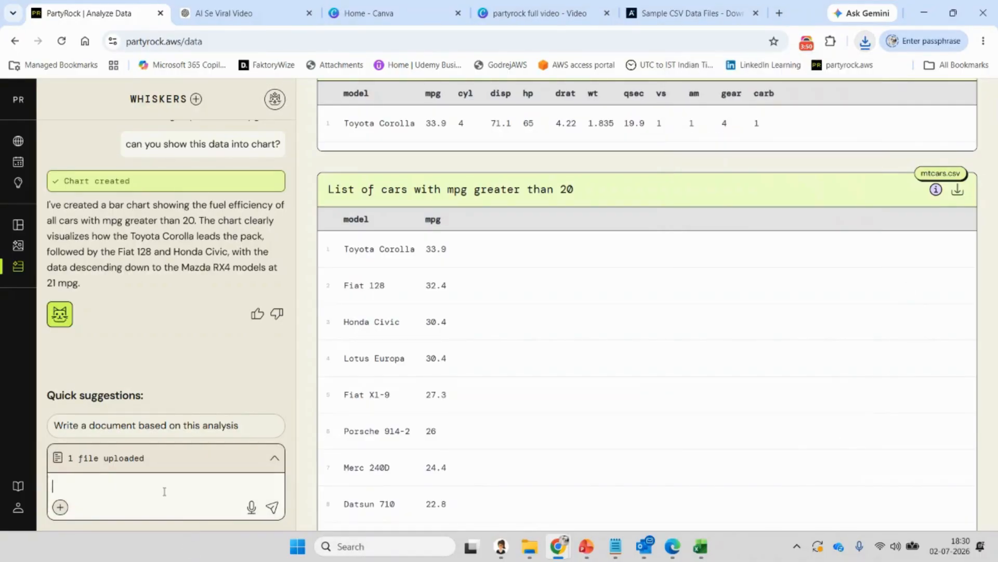
# - Expand the side navigation to show its labels
pyautogui.scroll(1, 848, 213)
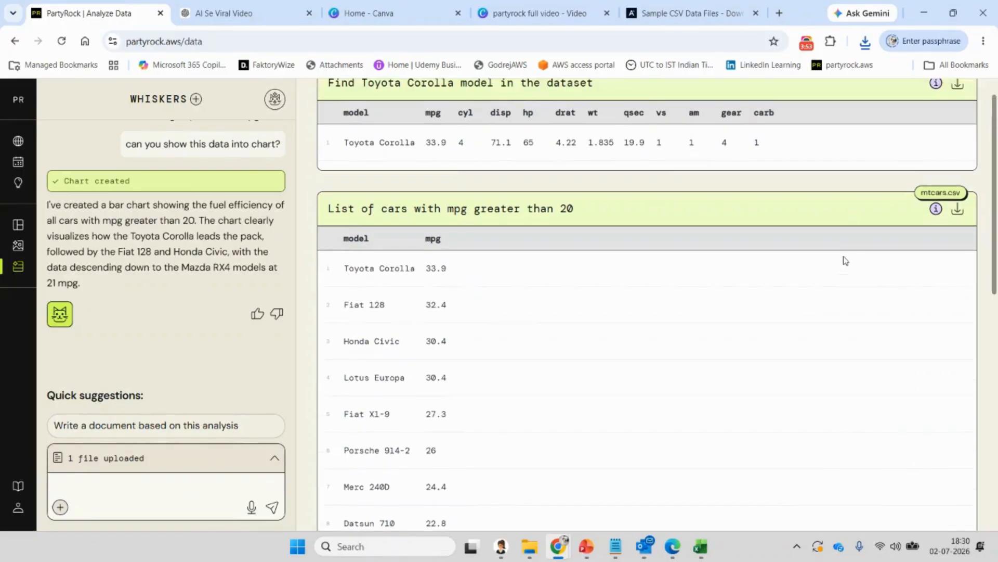
pyautogui.scroll(-10, 770, 318)
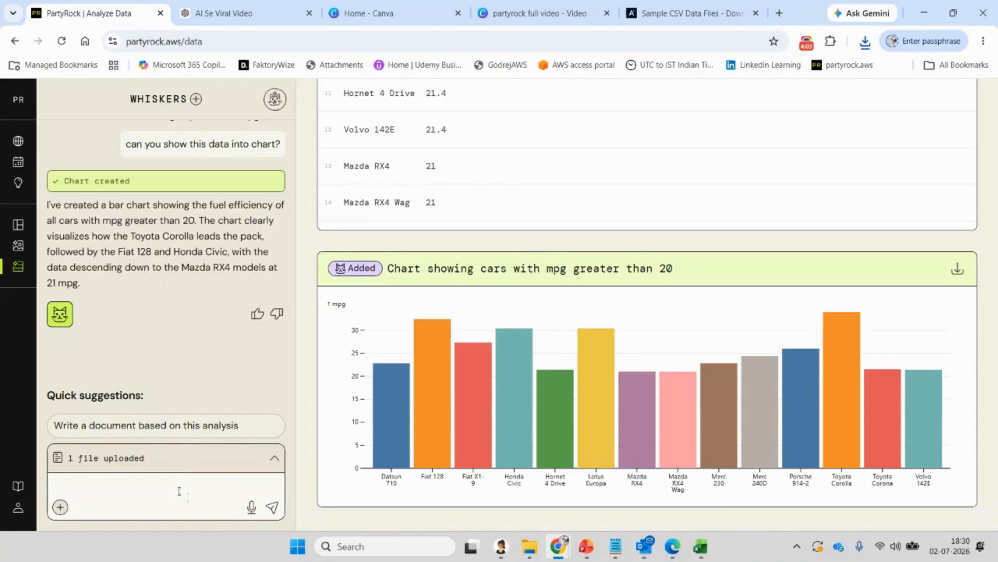
pyautogui.click(17, 99)
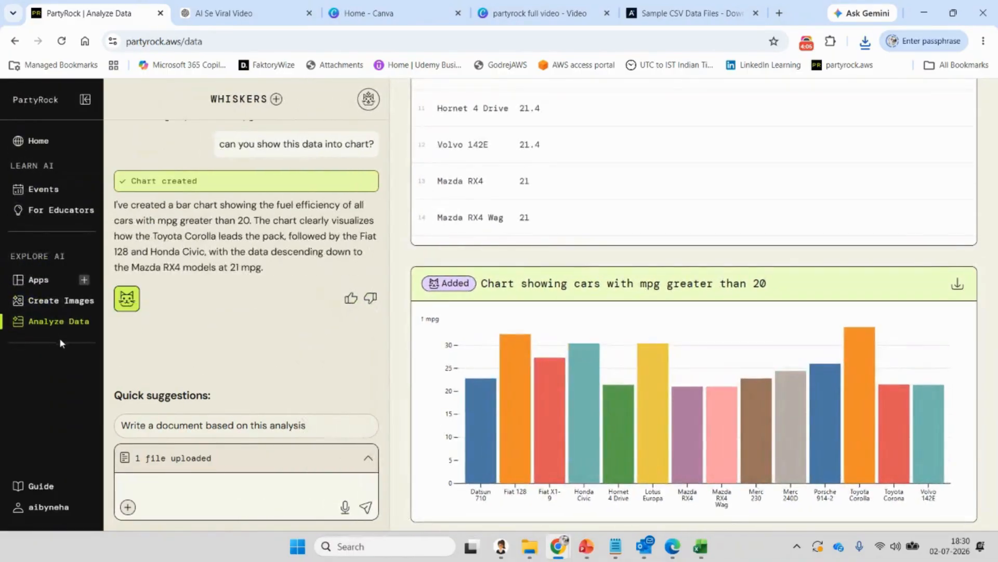